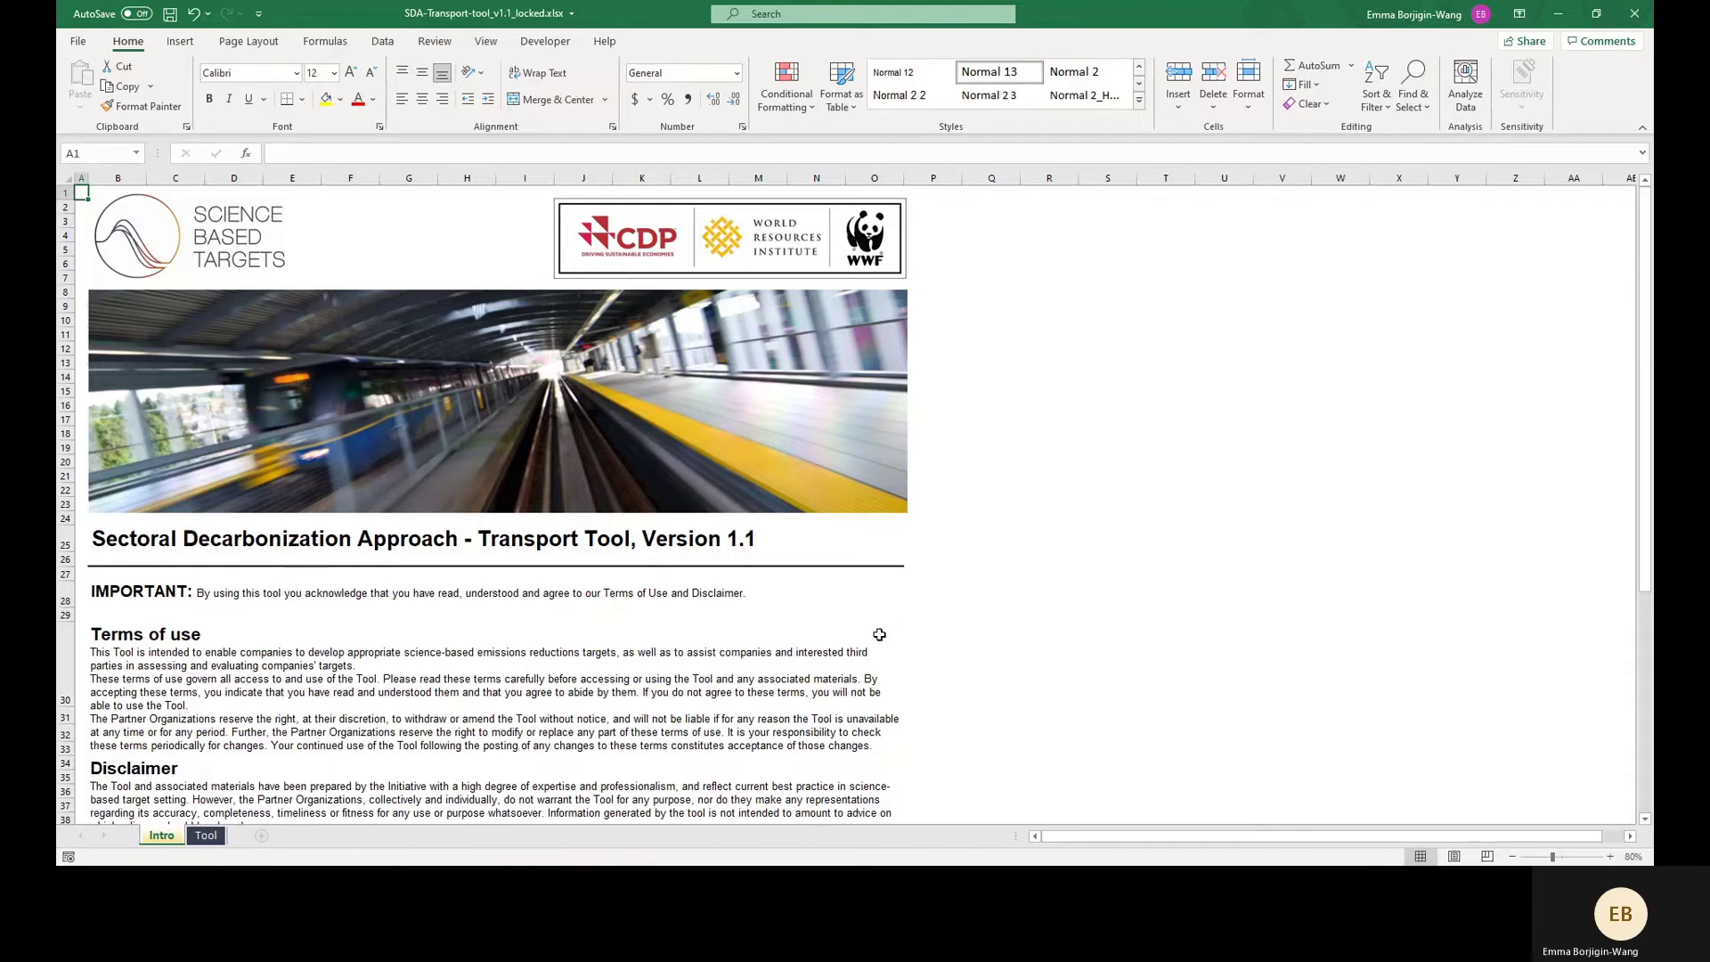
# Read through the terms of use, disclaimer and notes on the Intro sheet and open the Tool sheet.
pyautogui.scroll(-3, 879, 635)
pyautogui.scroll(-4, 879, 634)
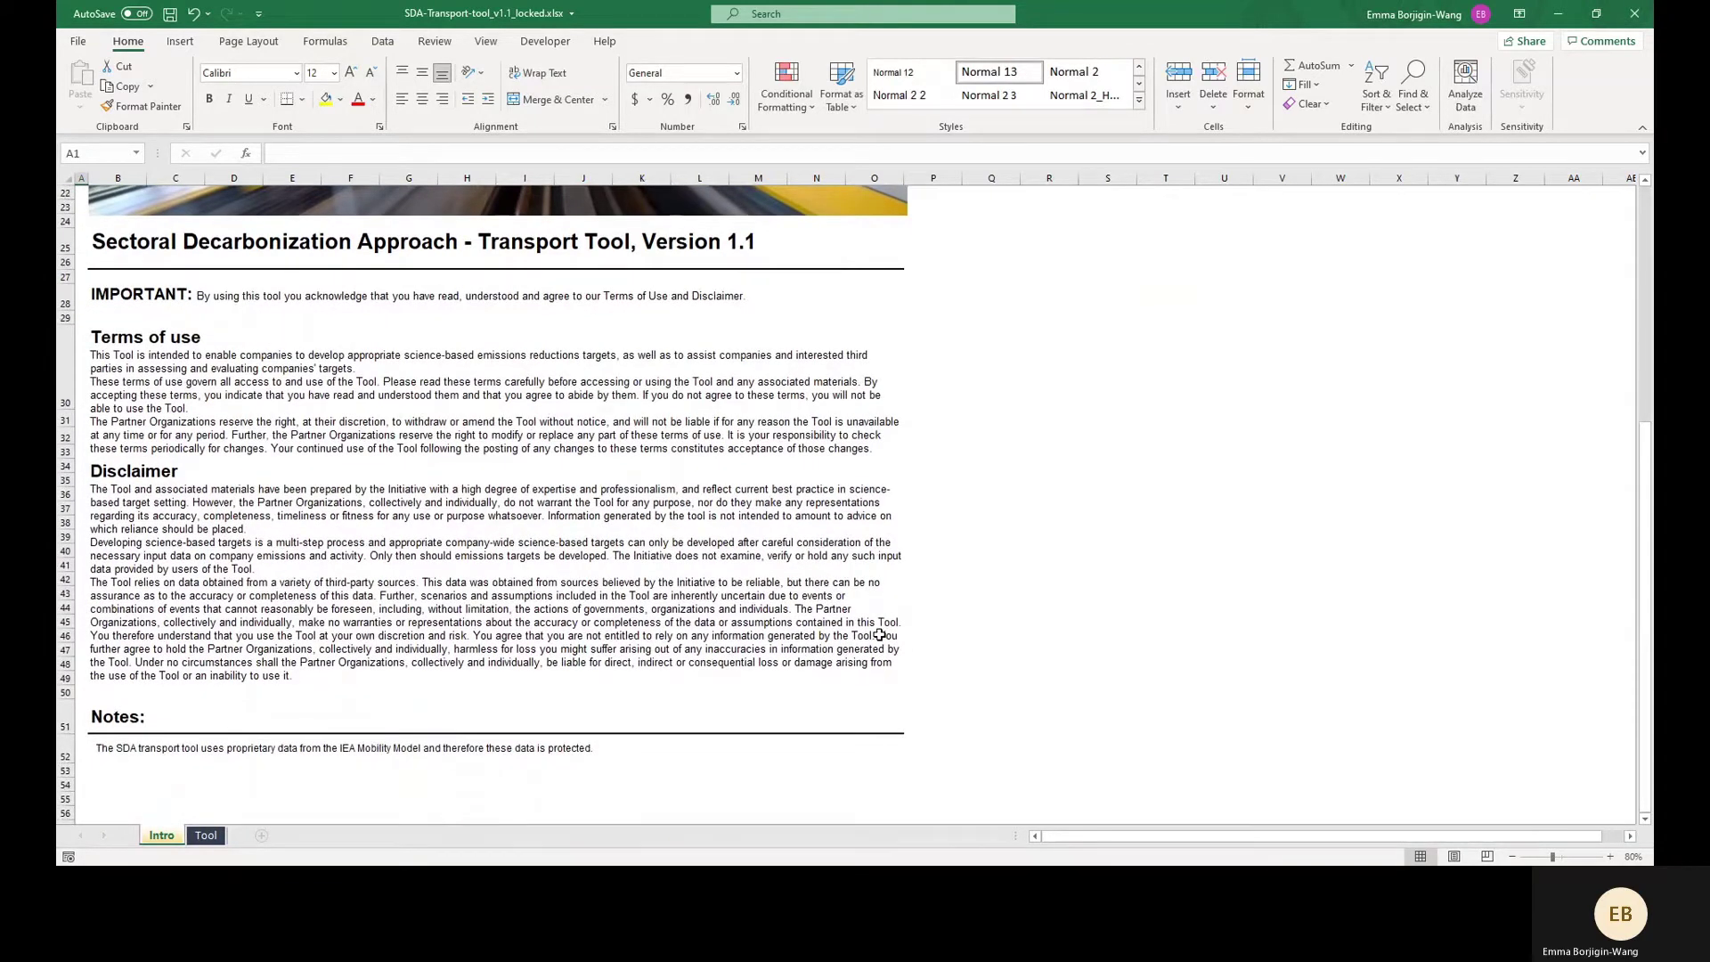
pyautogui.click(204, 836)
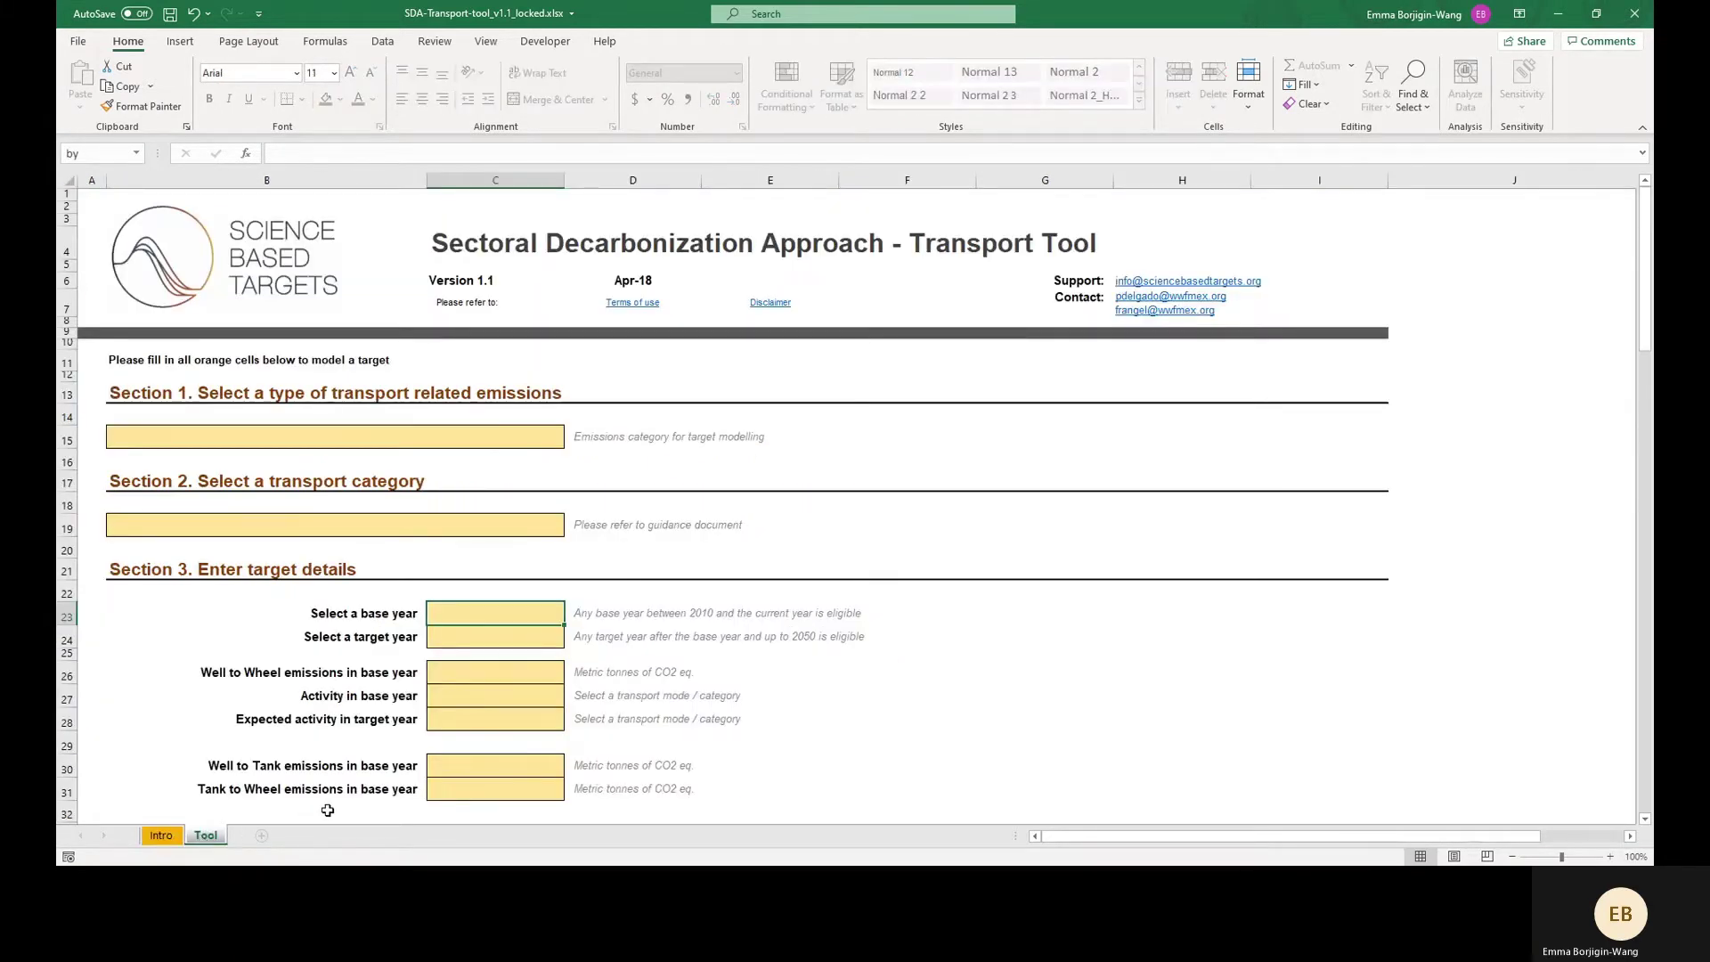
# Set the type of transport related emissions to Freight transport emissions and the transport category to Freight - Medium freight trucks (MFT).
pyautogui.click(541, 446)
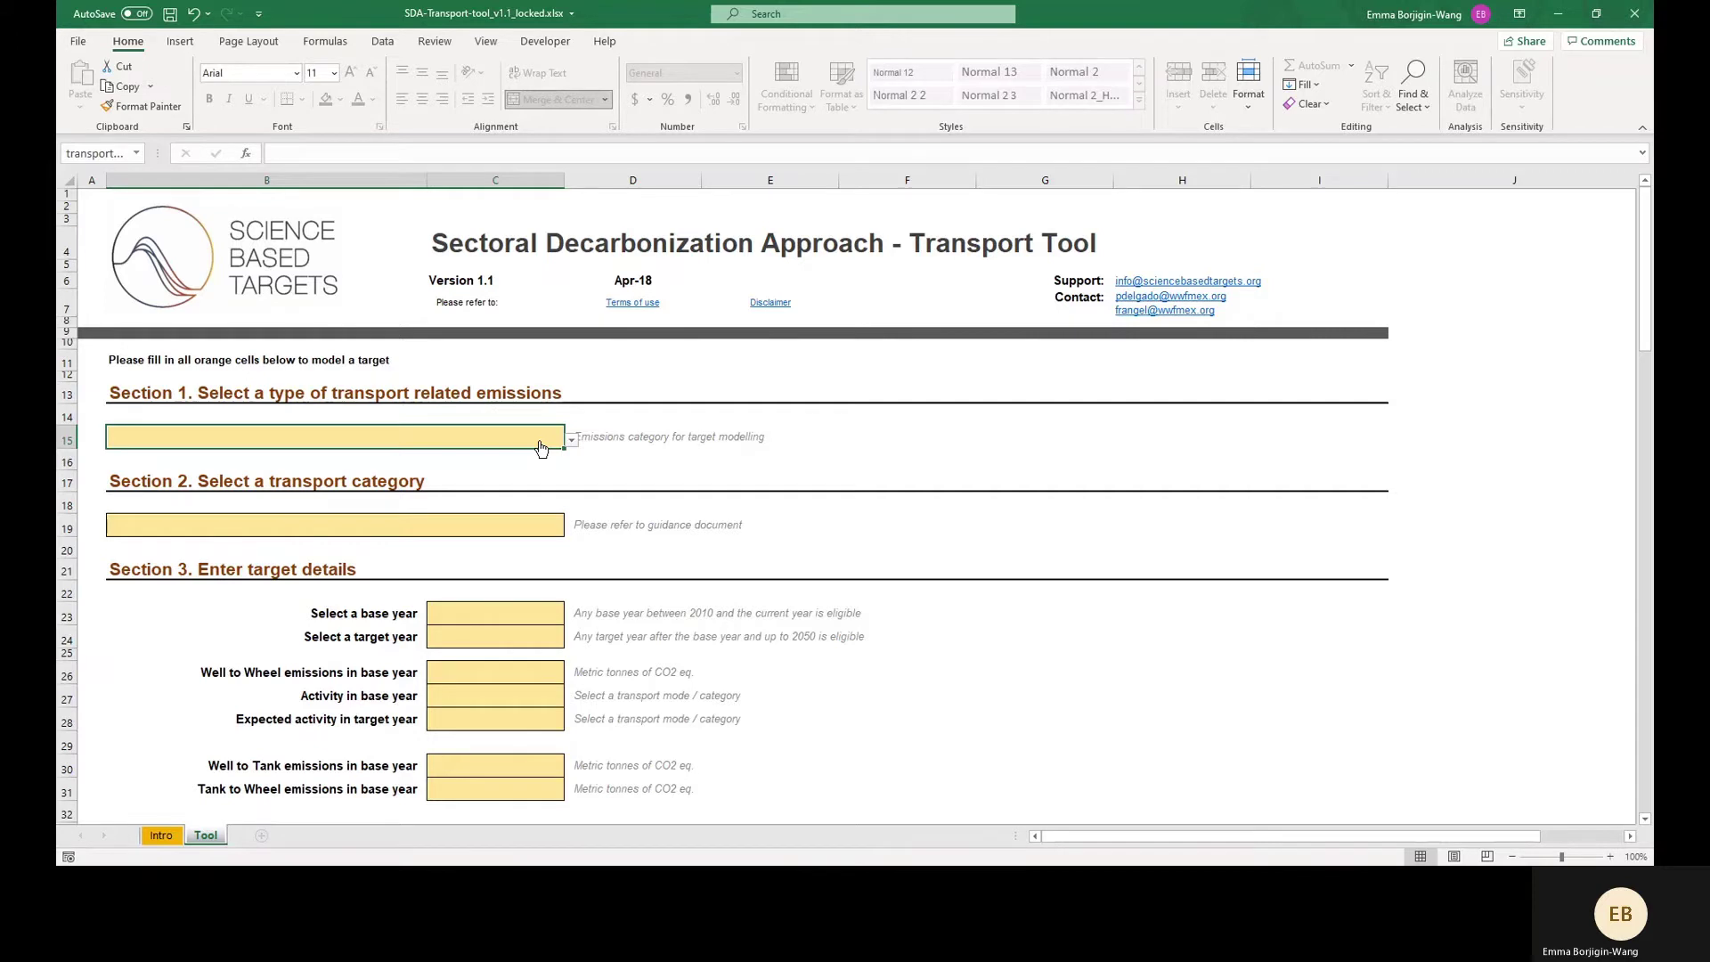
pyautogui.hotkey('alt', 'Down')
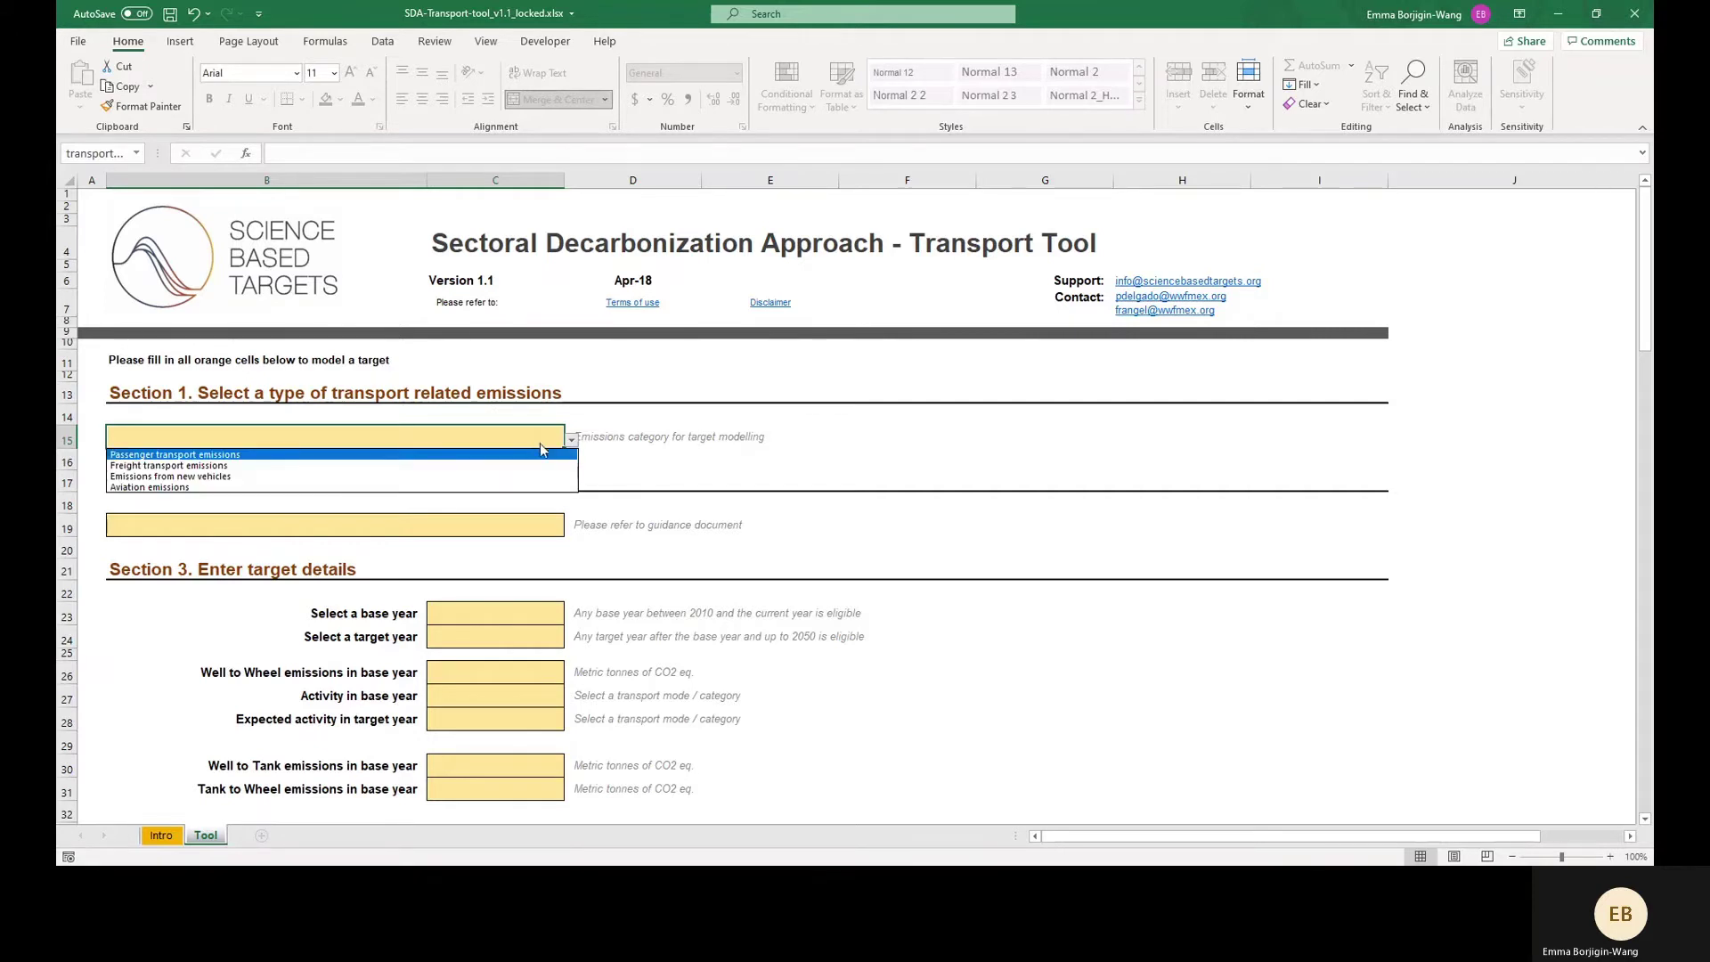
pyautogui.click(532, 466)
pyautogui.click(514, 532)
pyautogui.hotkey('alt', 'Down')
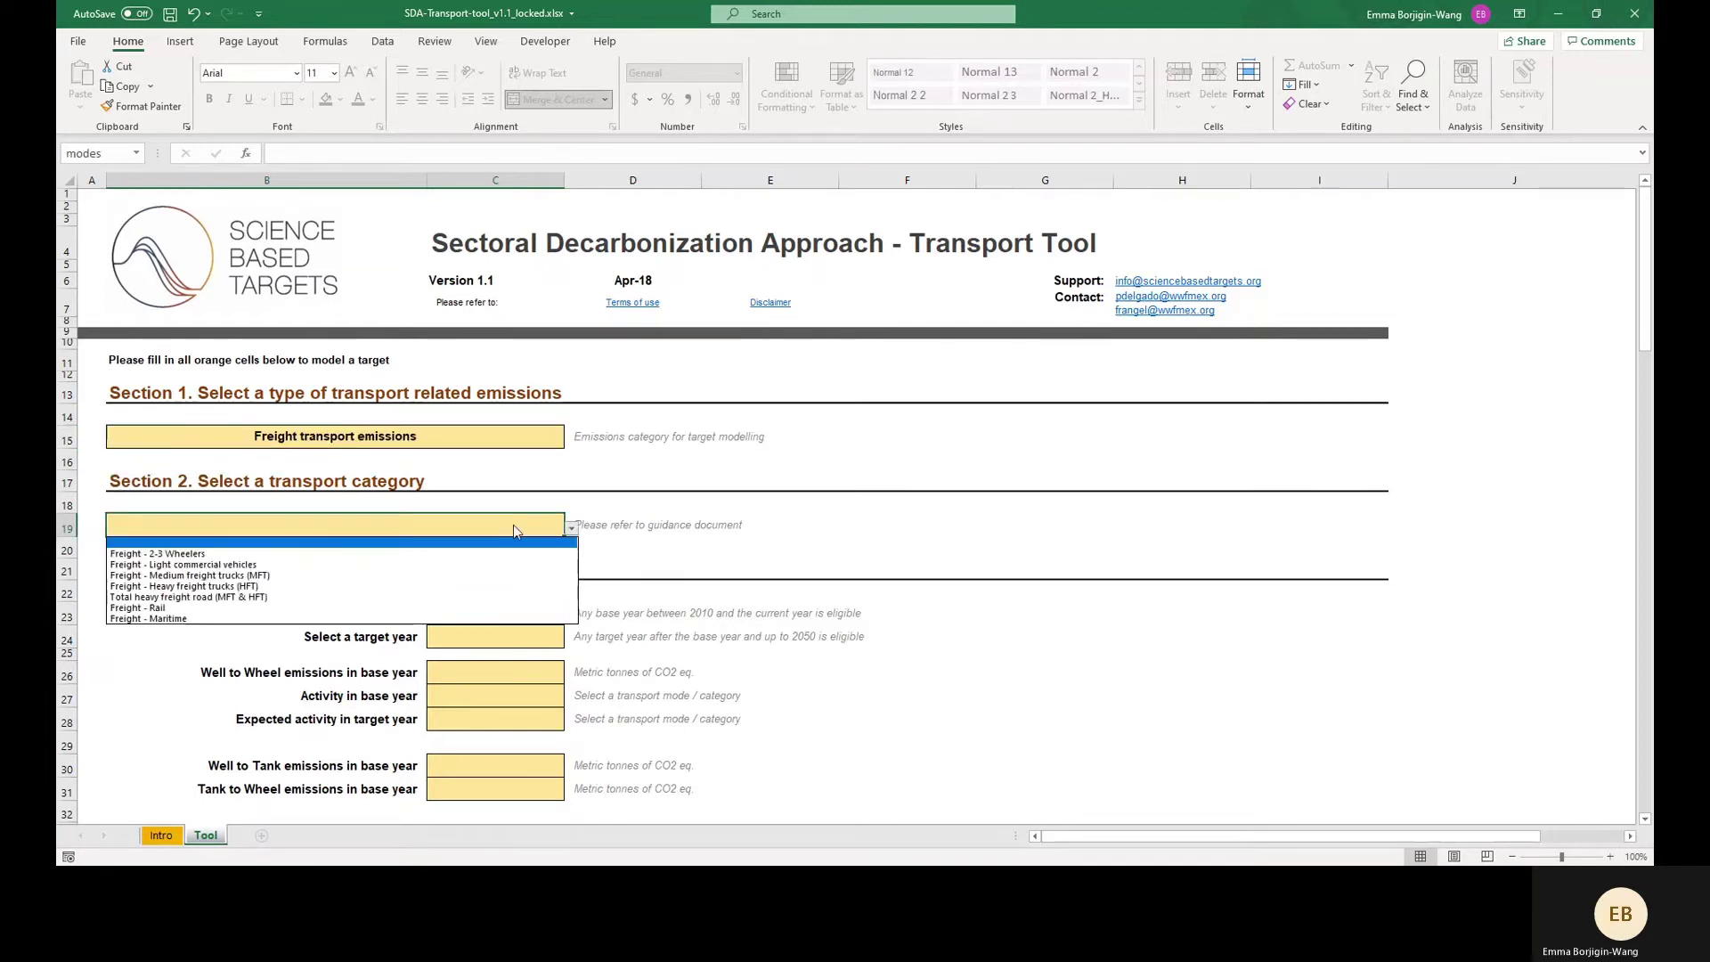
pyautogui.click(271, 576)
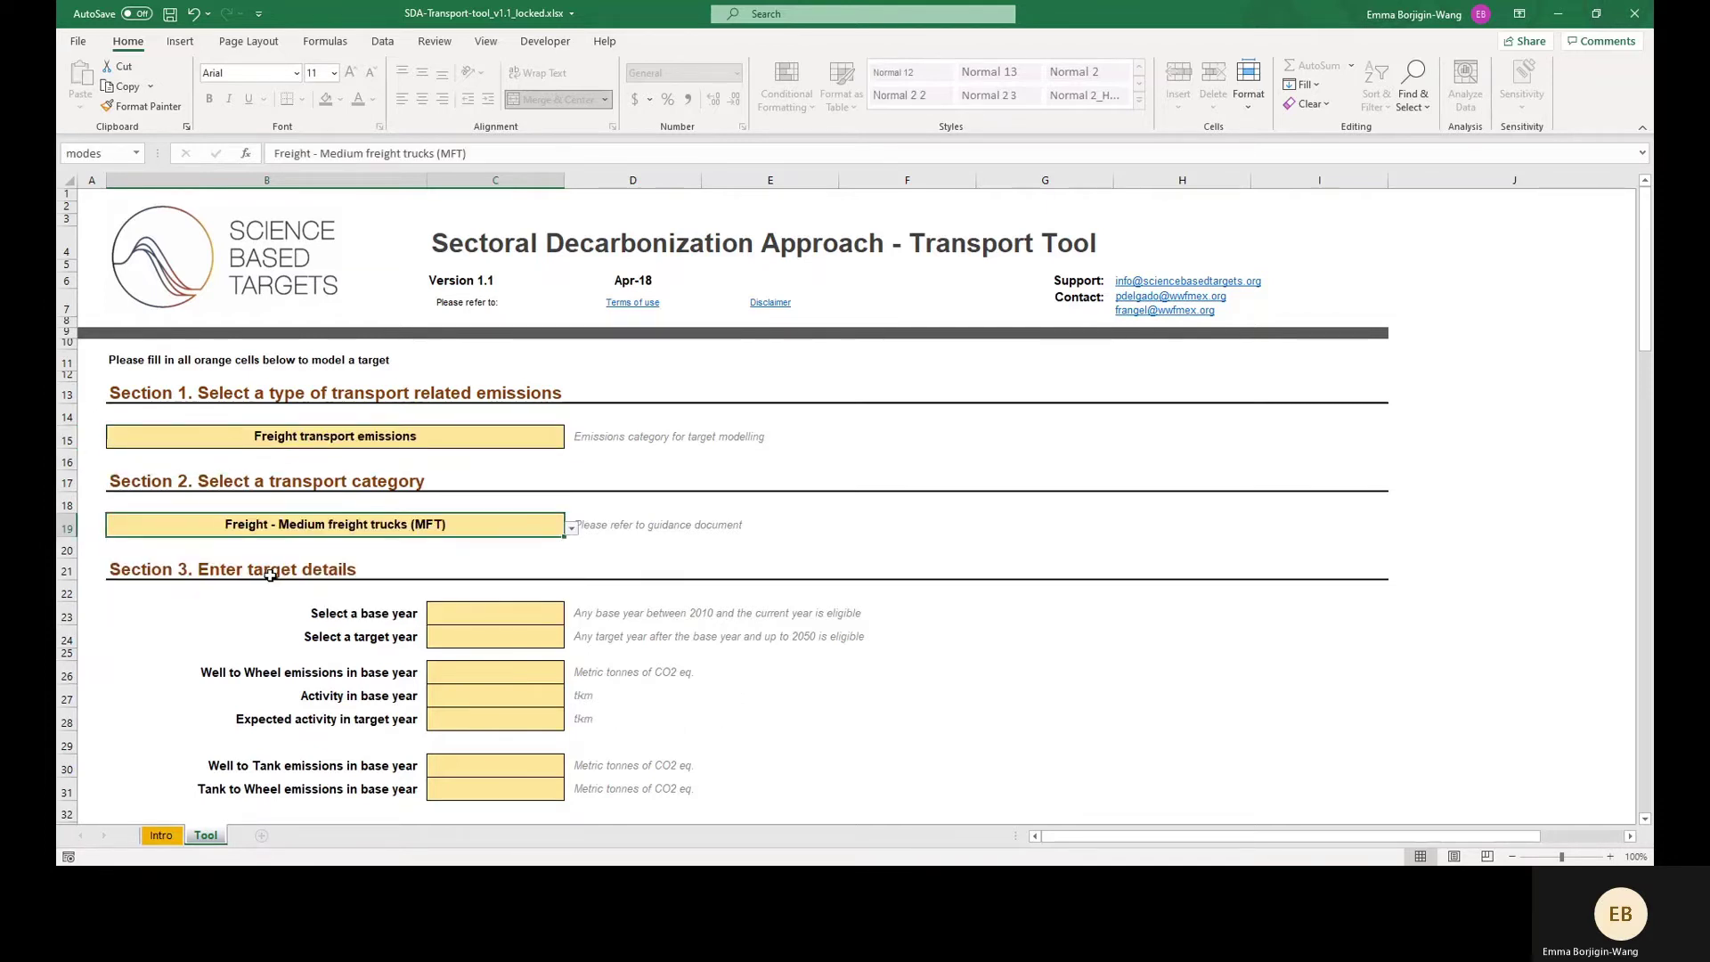
# Set the base year to 2018 and the target year to 2030 in the Section 3 target details.
pyautogui.scroll(-2, 724, 662)
pyautogui.scroll(-4, 724, 663)
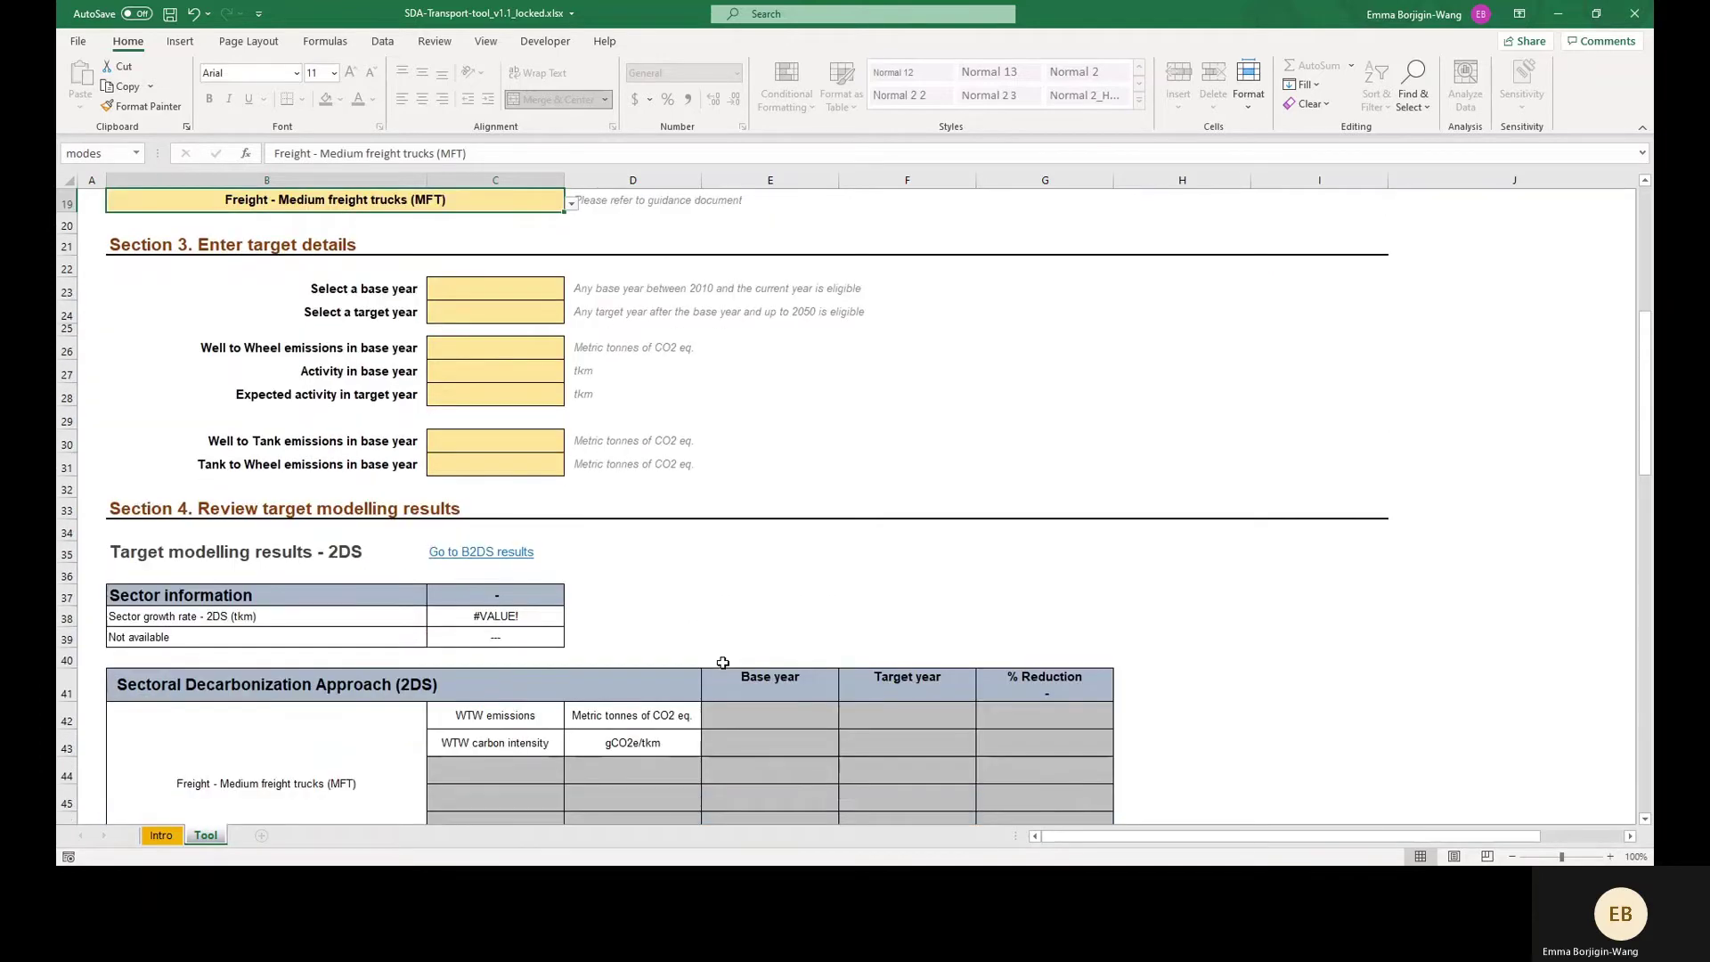
pyautogui.click(524, 292)
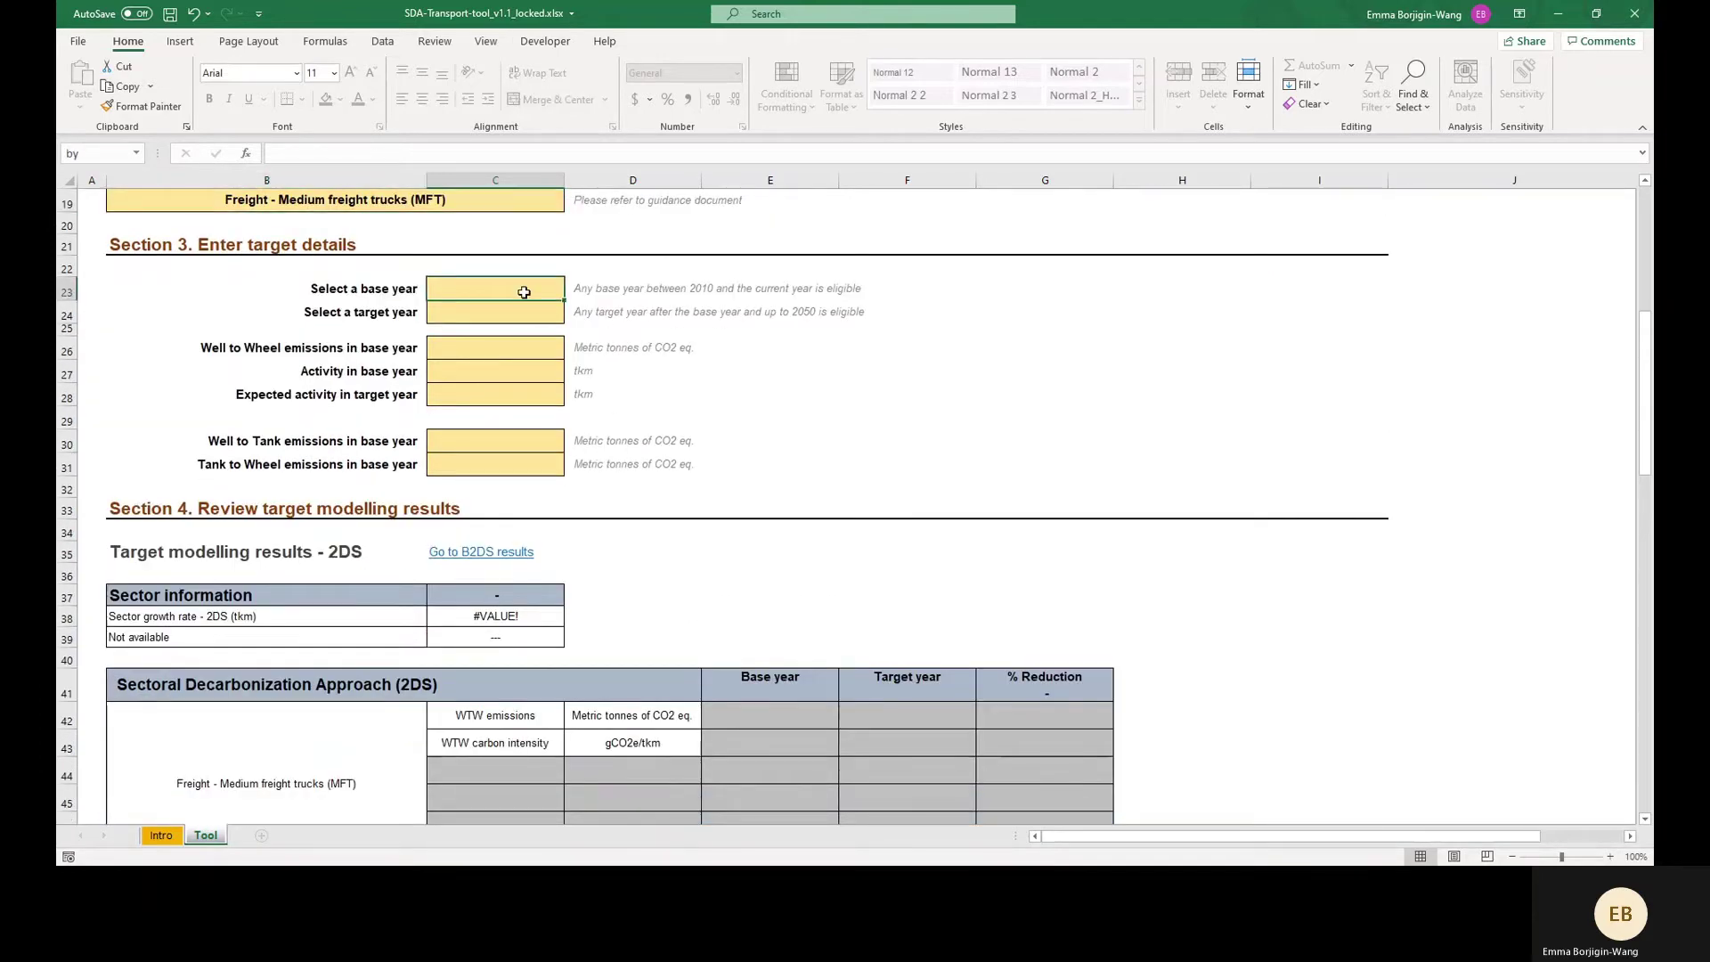
pyautogui.write('2018')
pyautogui.press('Return')
pyautogui.write('2030')
pyautogui.press('Return')
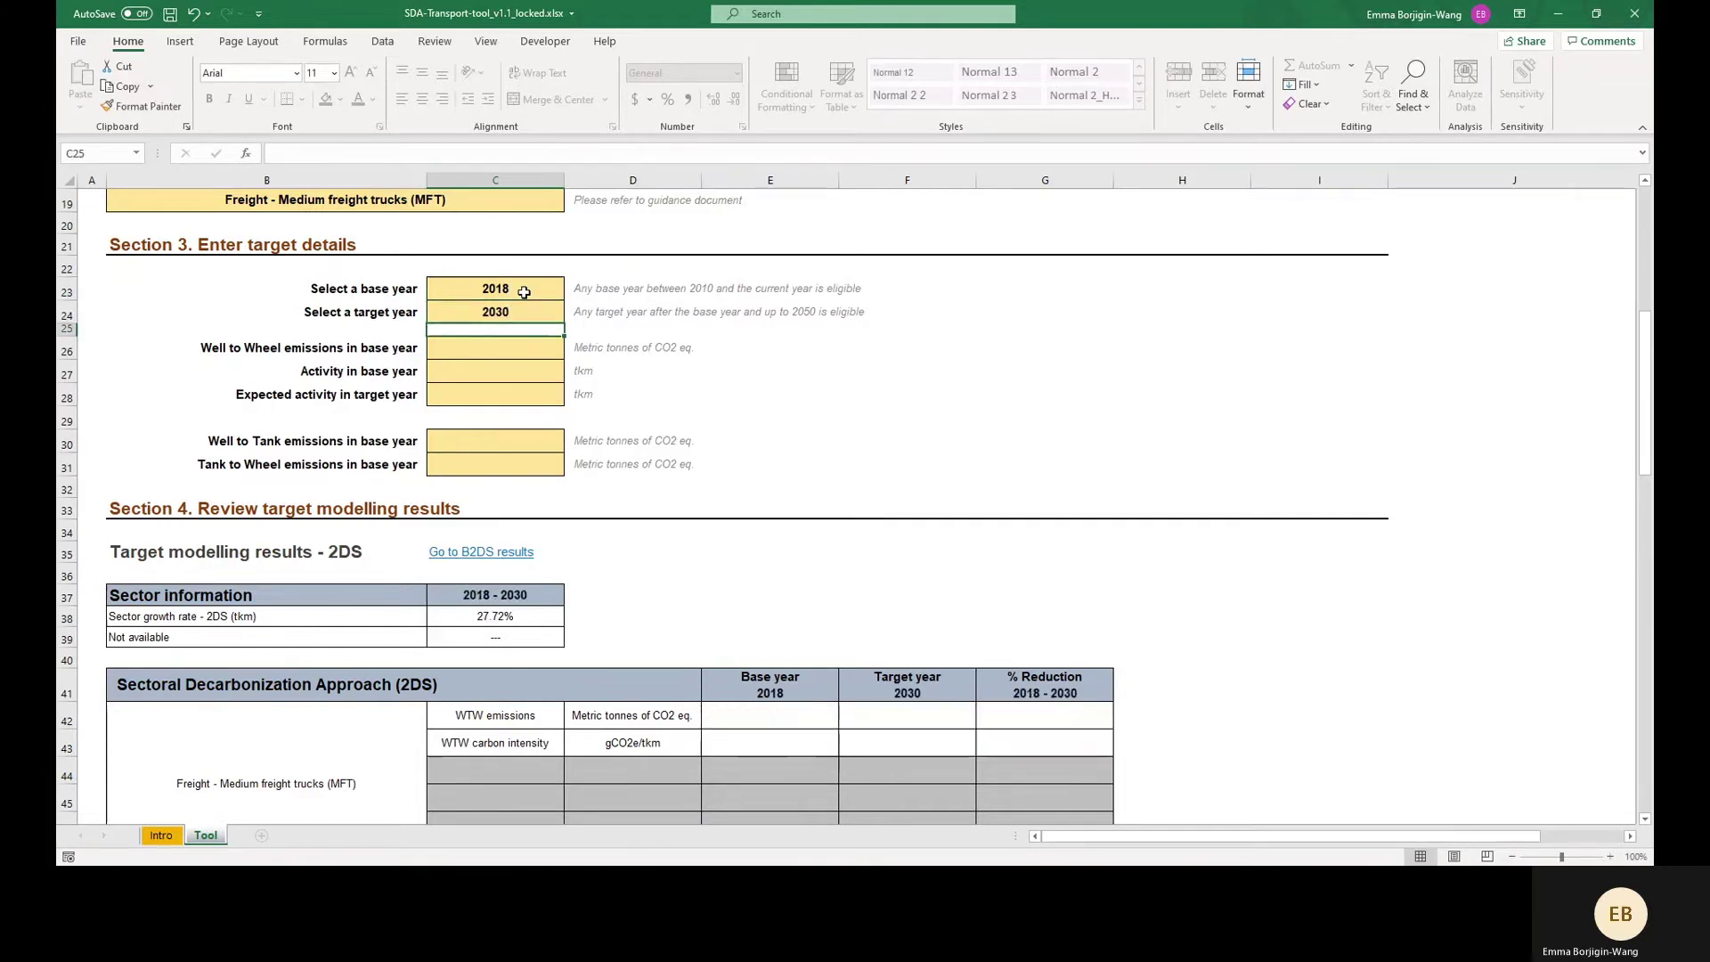
# Enter 150000 metric tonnes for Well to Wheel emissions in base year and 1000000 tkm for activity in base year.
pyautogui.press('Return')
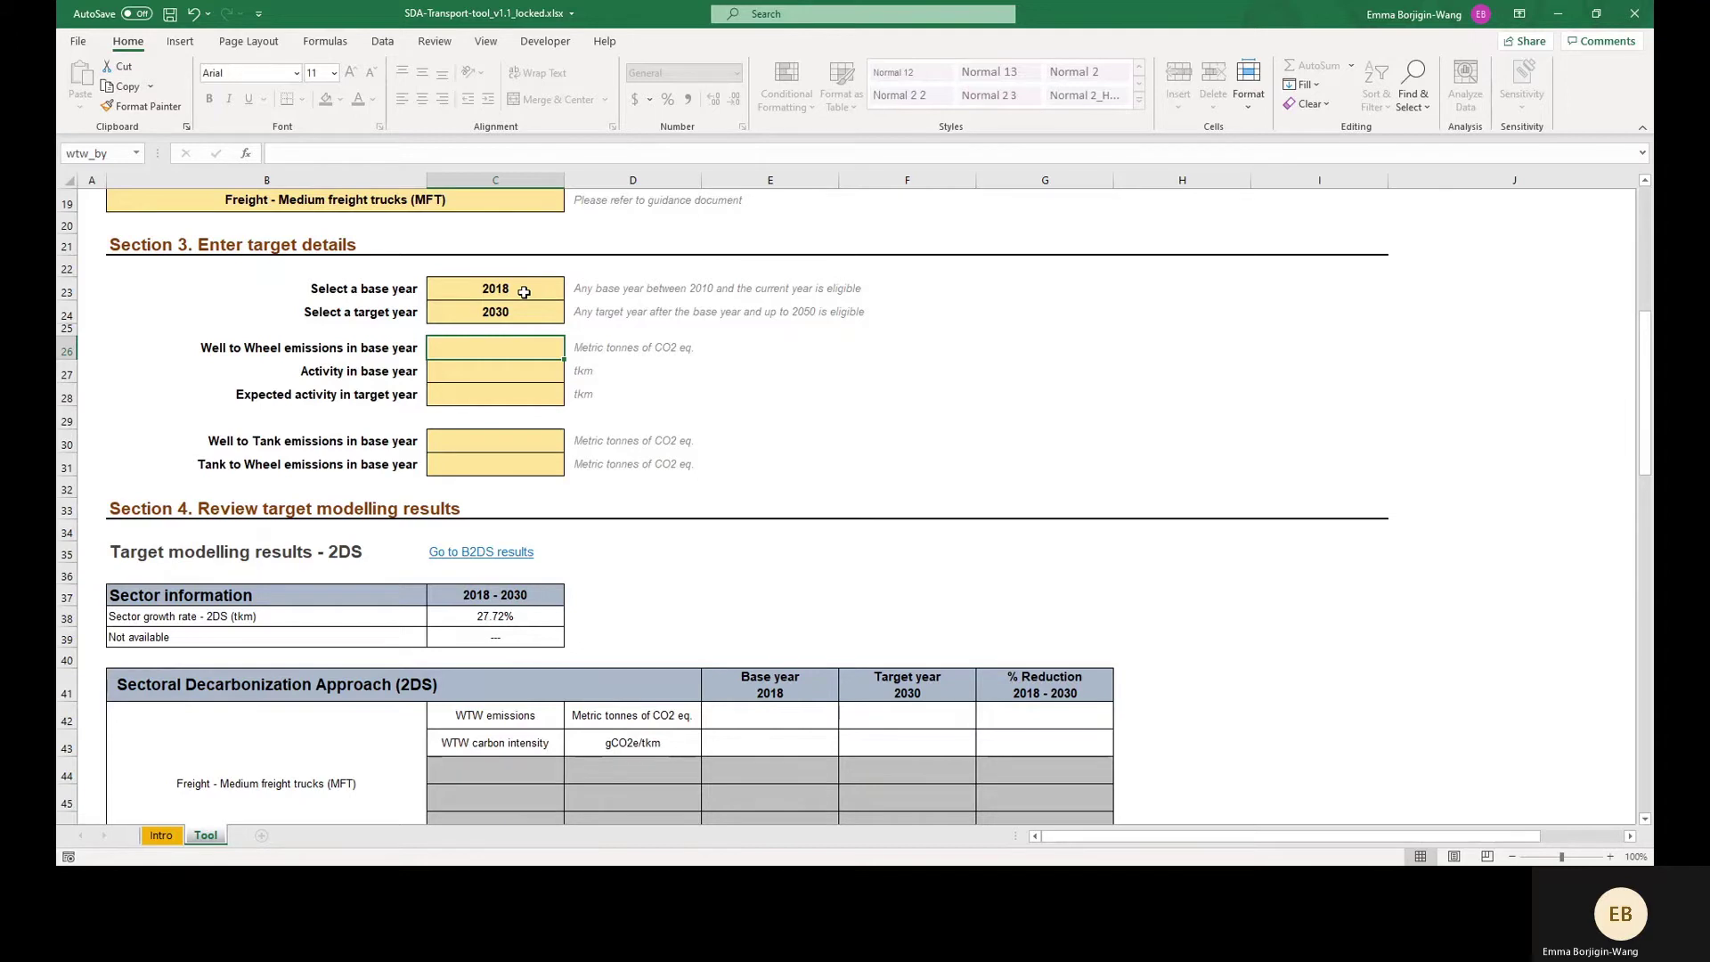
pyautogui.write('150000')
pyautogui.press('Return')
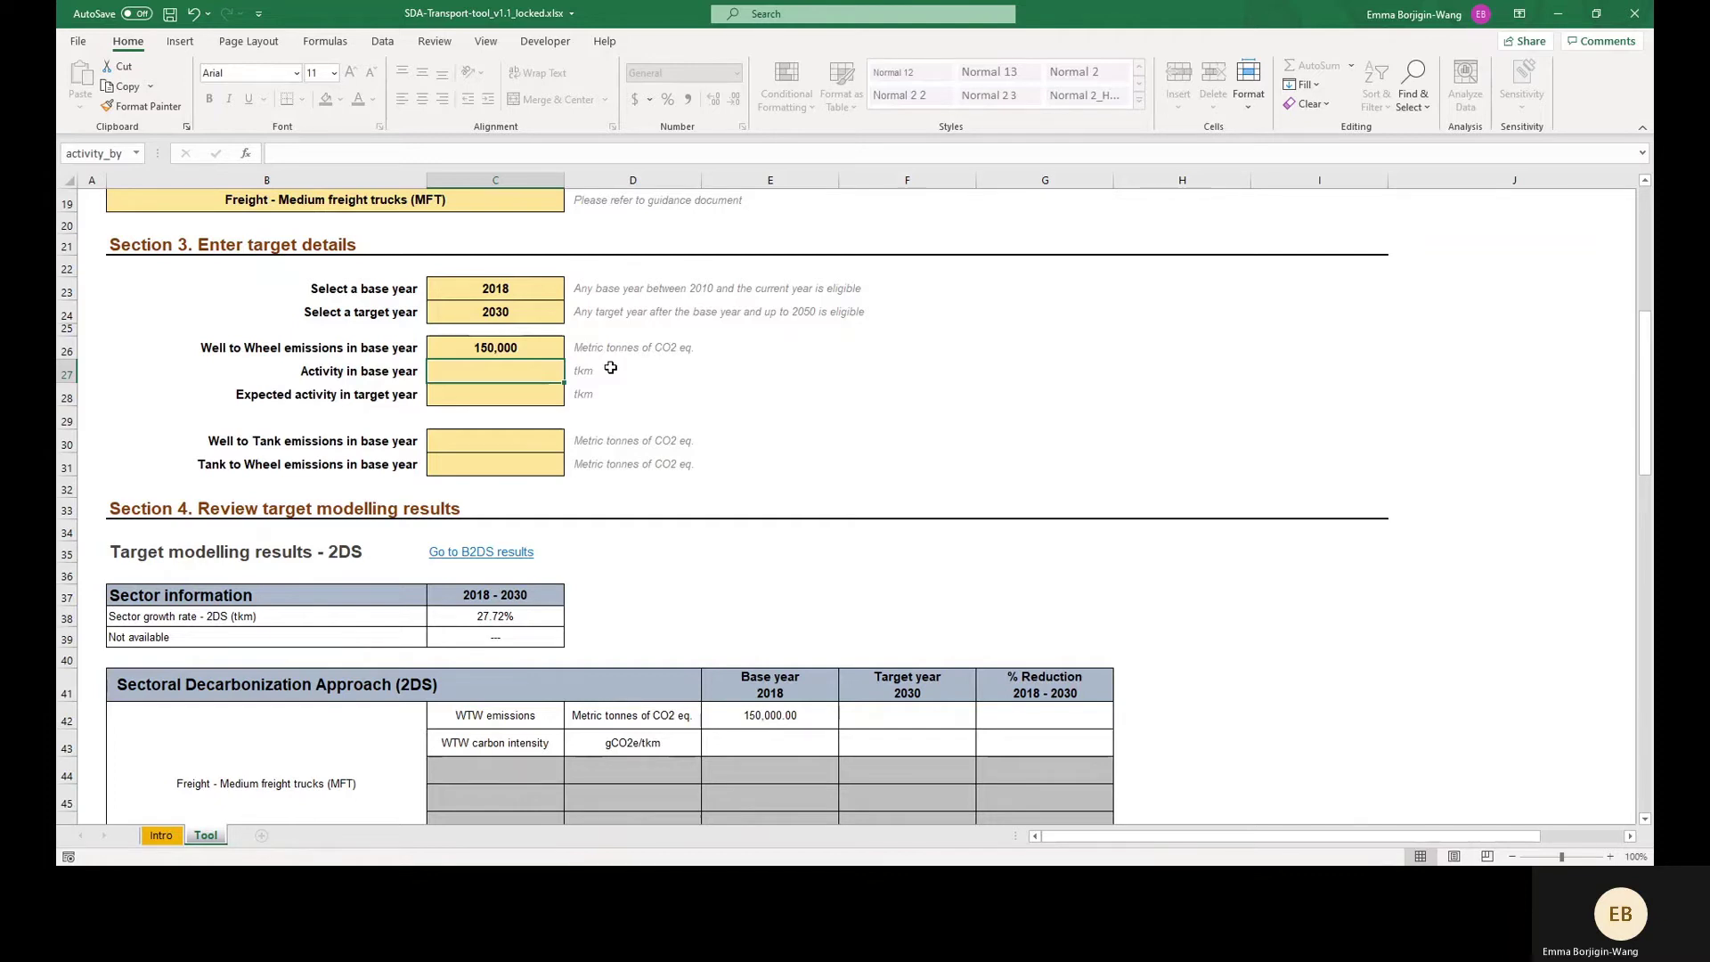
pyautogui.write('1000000')
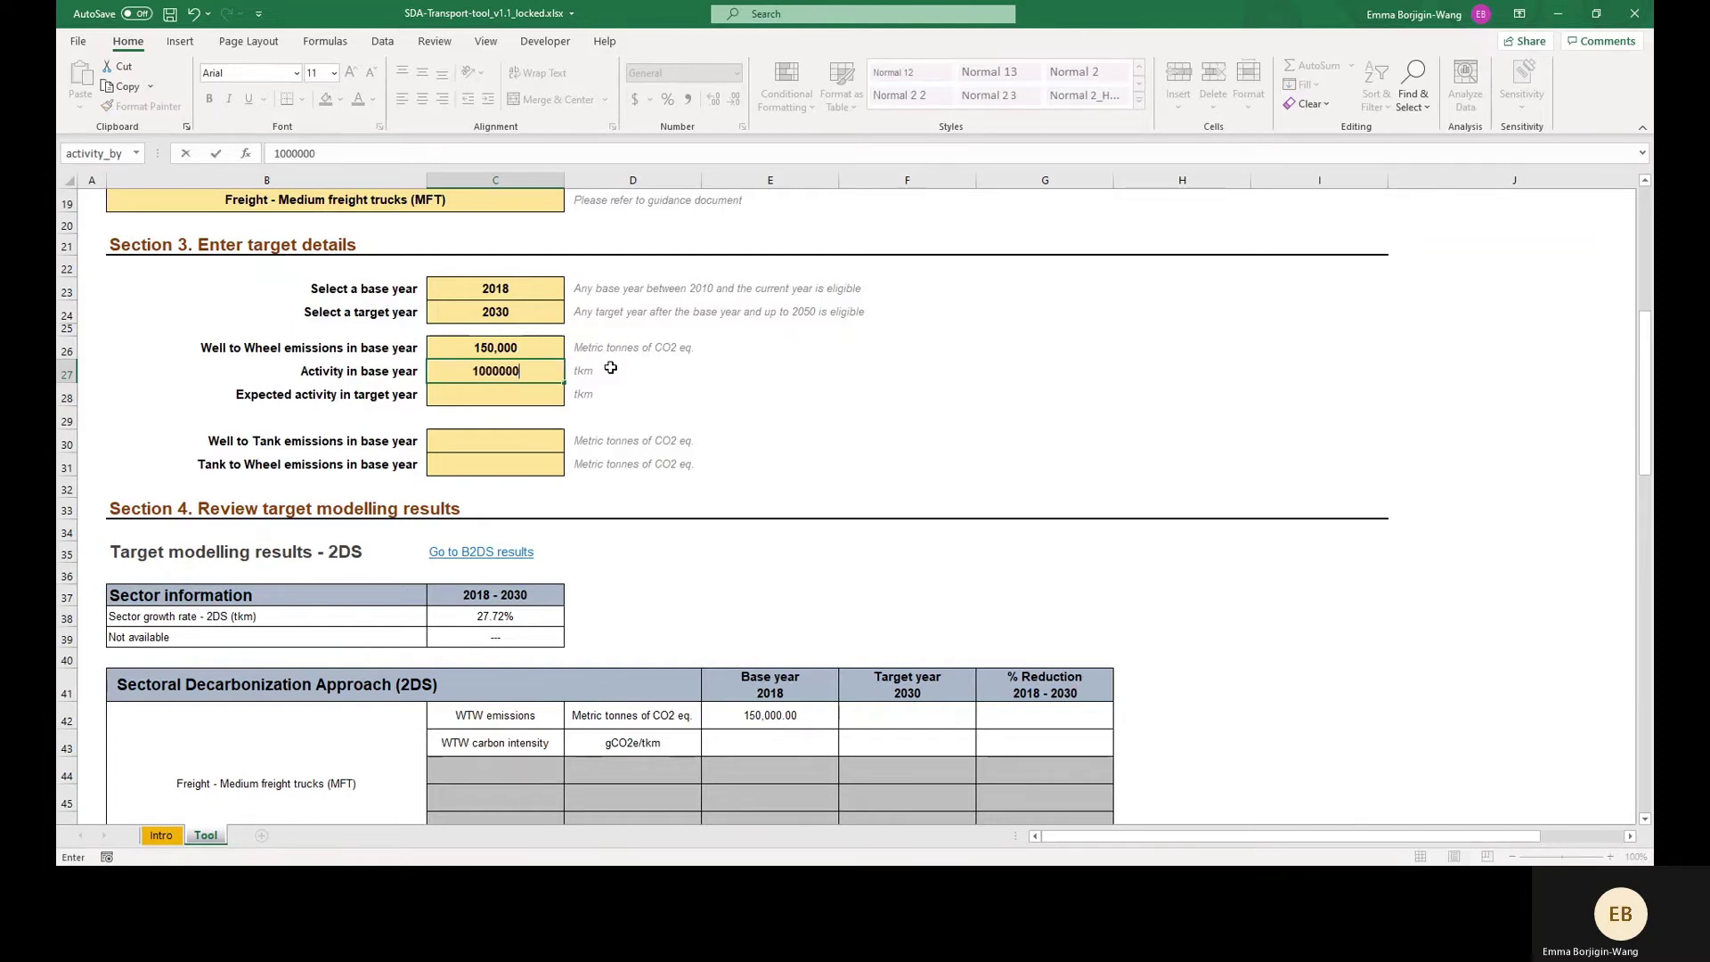
pyautogui.press('Return')
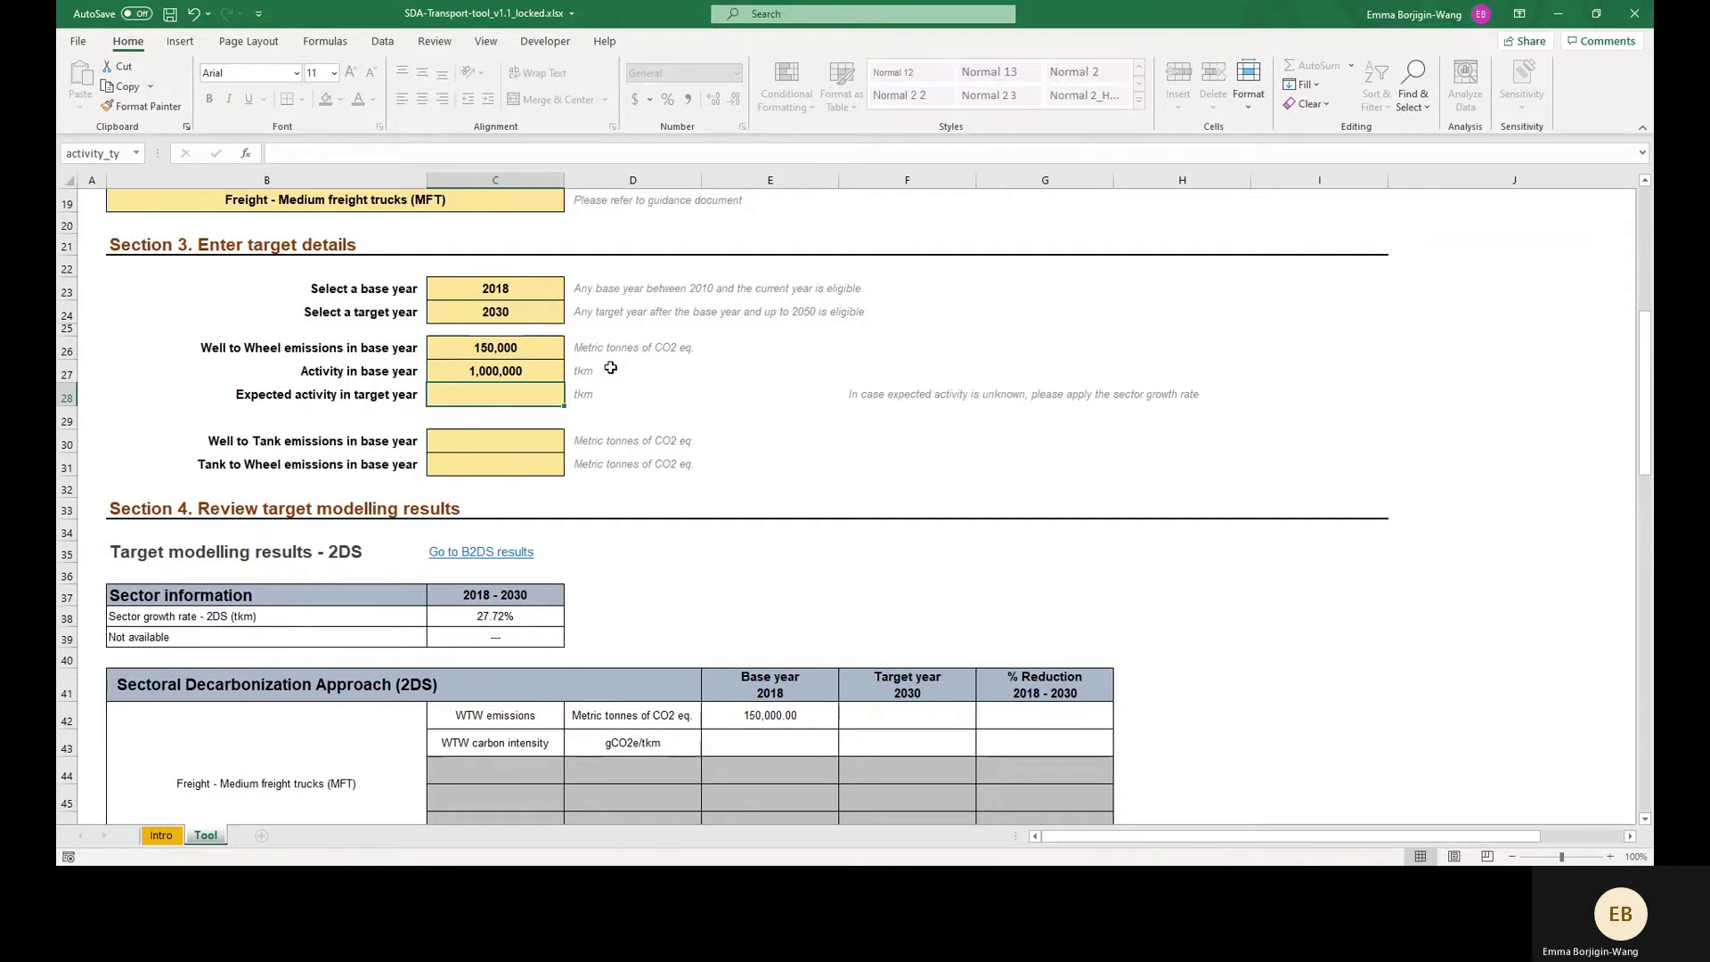
# Calculate the expected activity in target year as base year activity times one plus the B2DS sector growth rate, =activity_by*(1+C56).
pyautogui.scroll(-6, 621, 527)
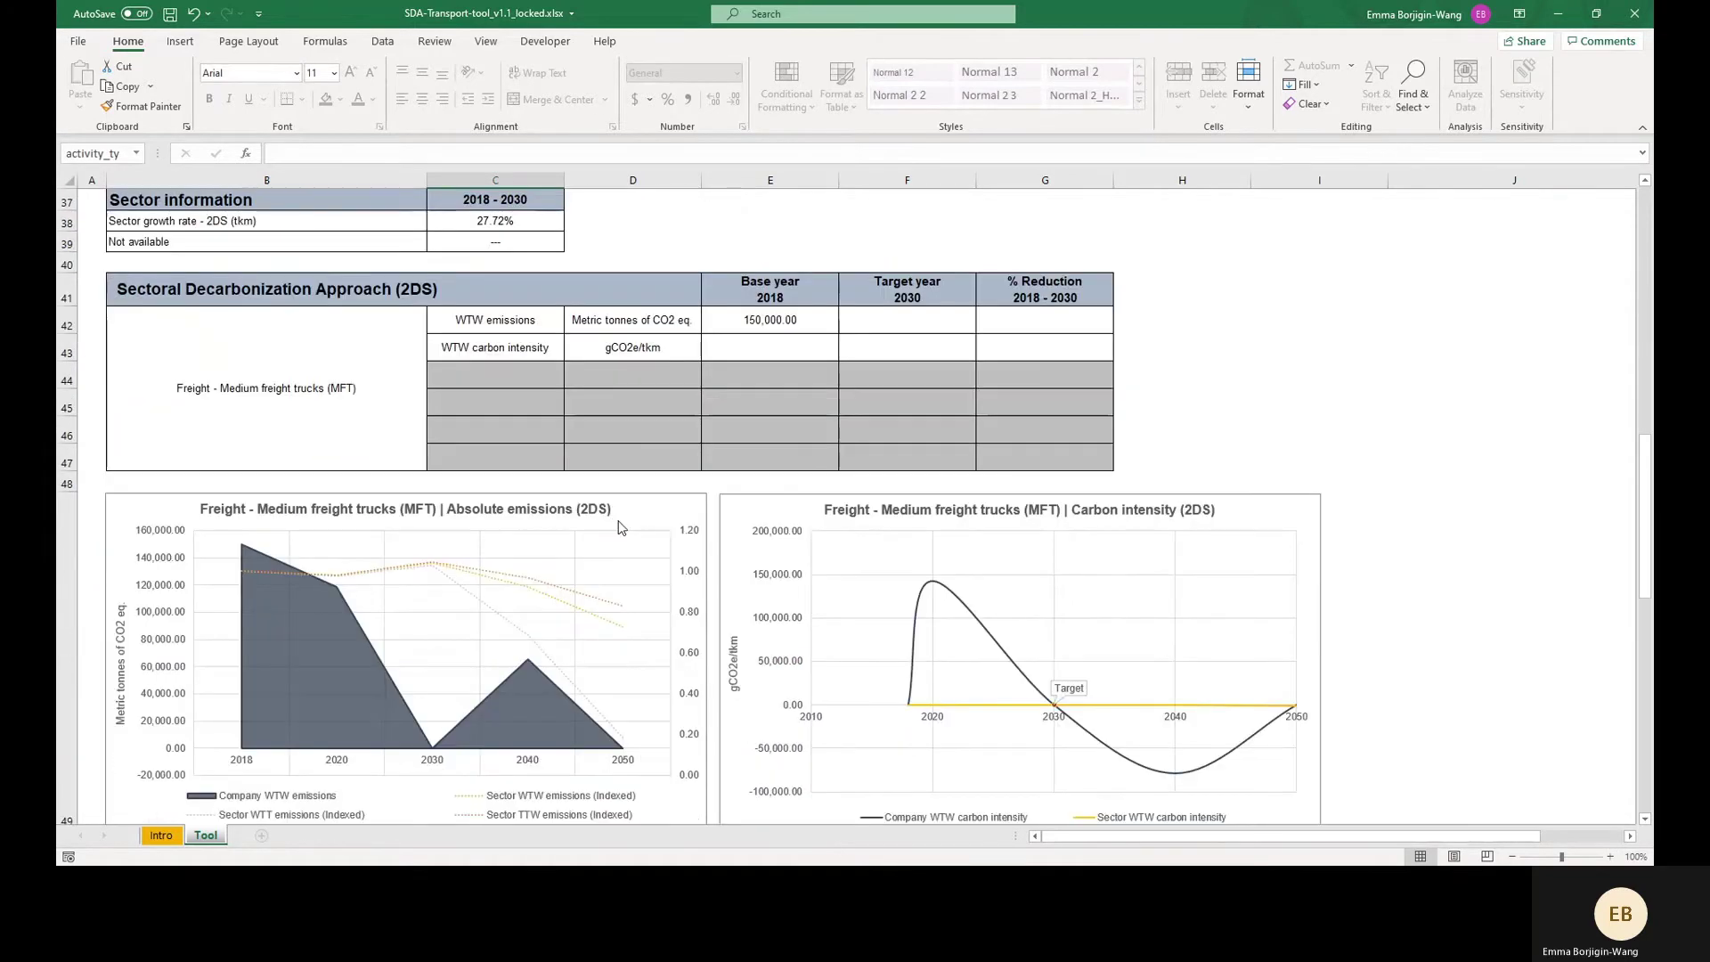
pyautogui.scroll(-5, 621, 528)
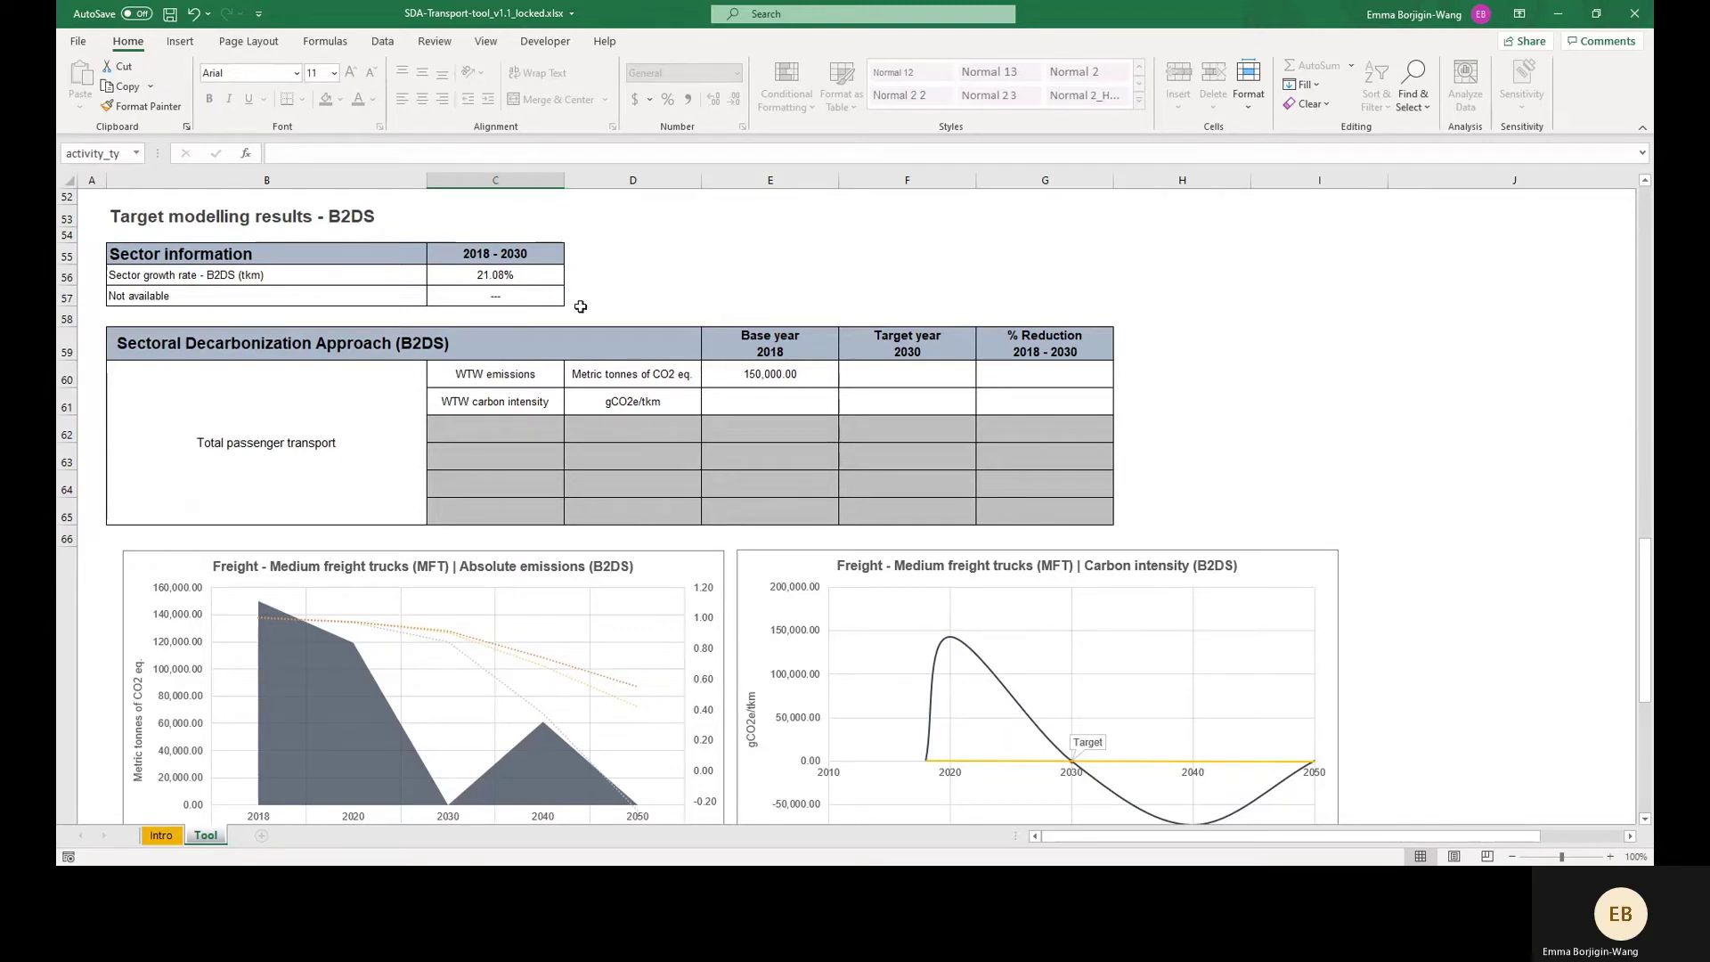
pyautogui.scroll(4, 581, 307)
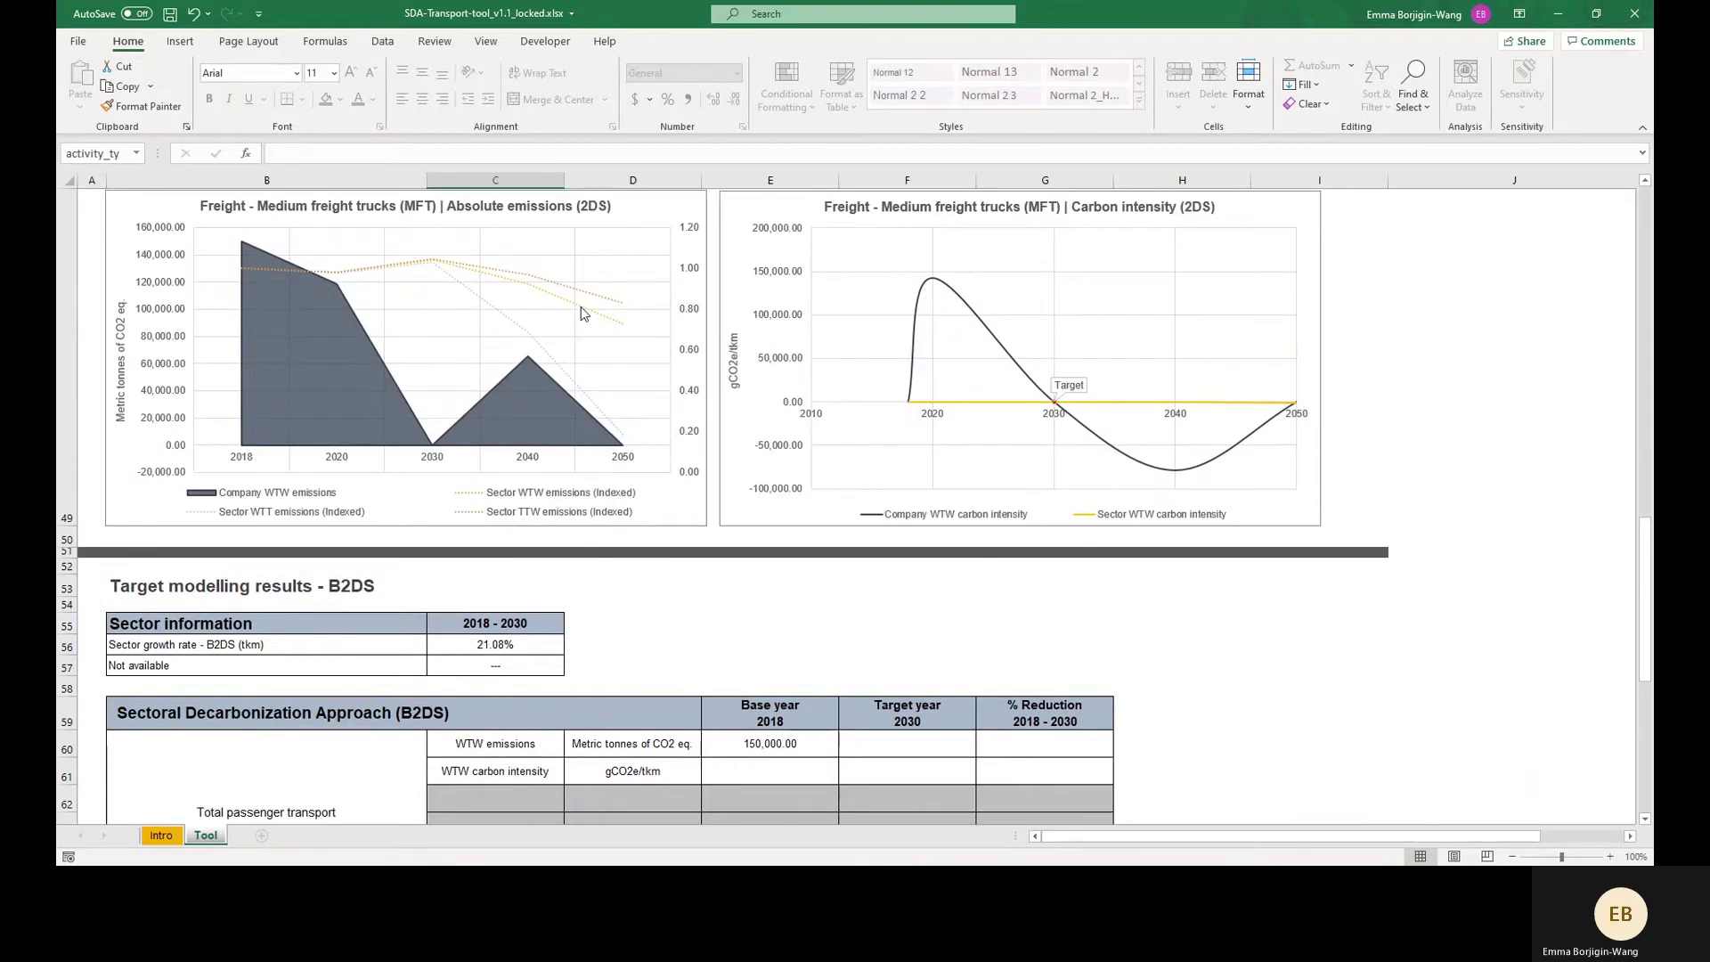
pyautogui.scroll(2, 580, 389)
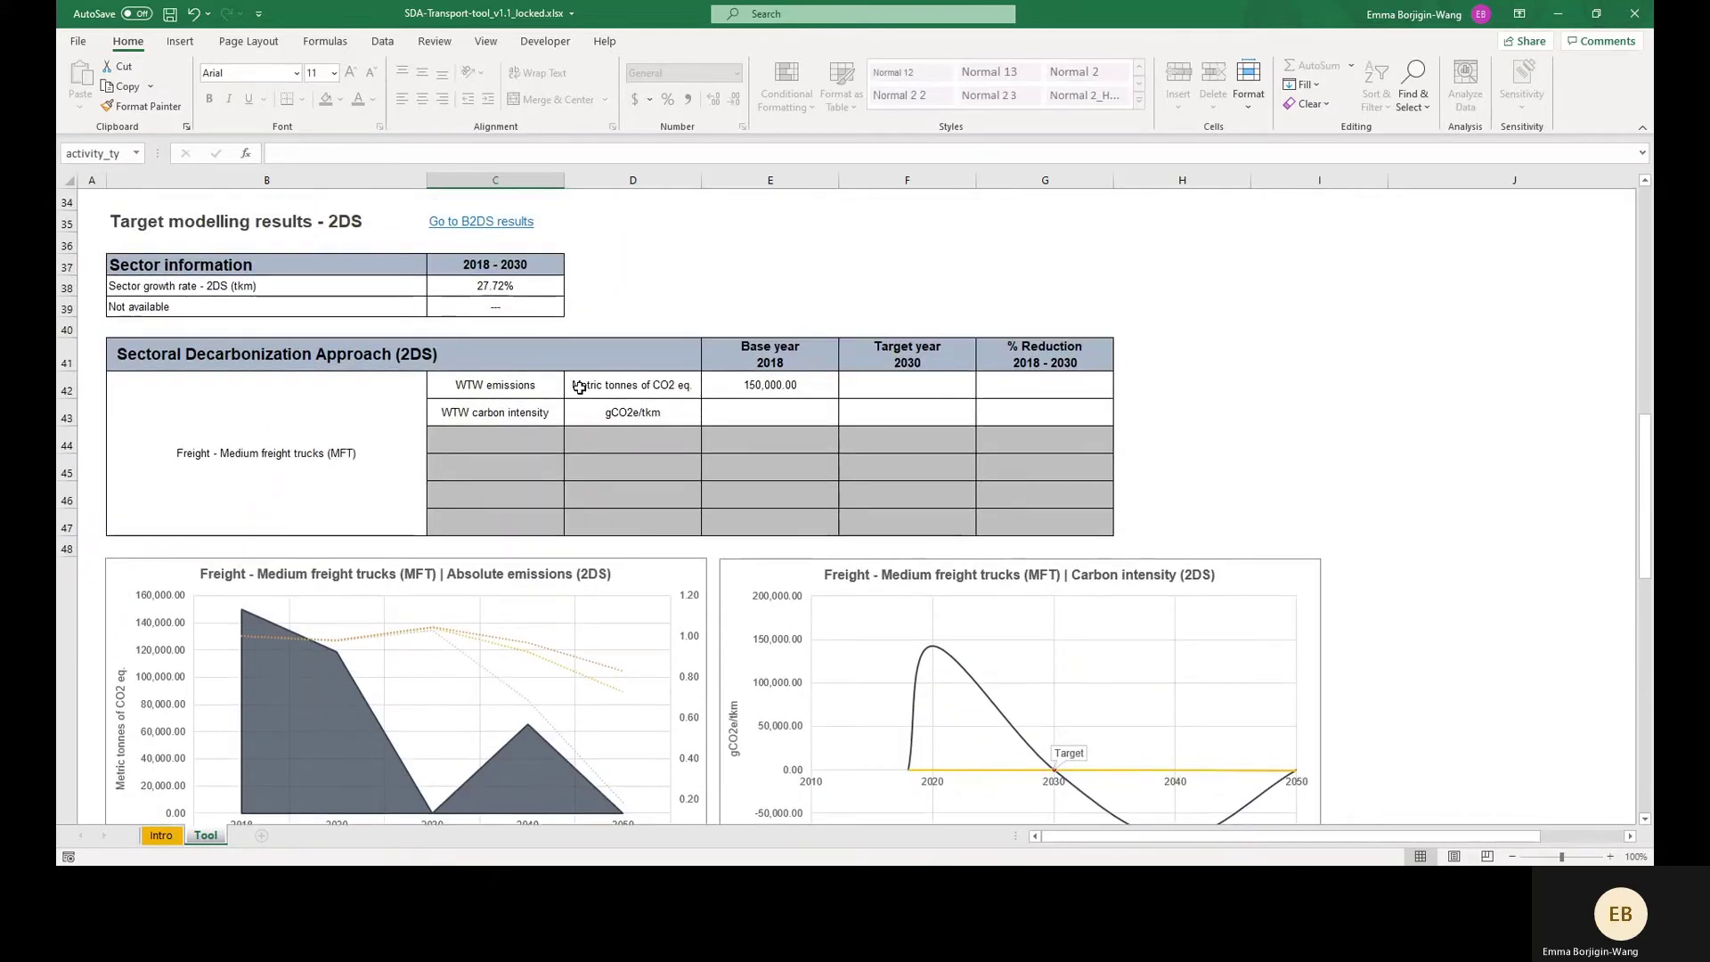
pyautogui.scroll(-6, 581, 383)
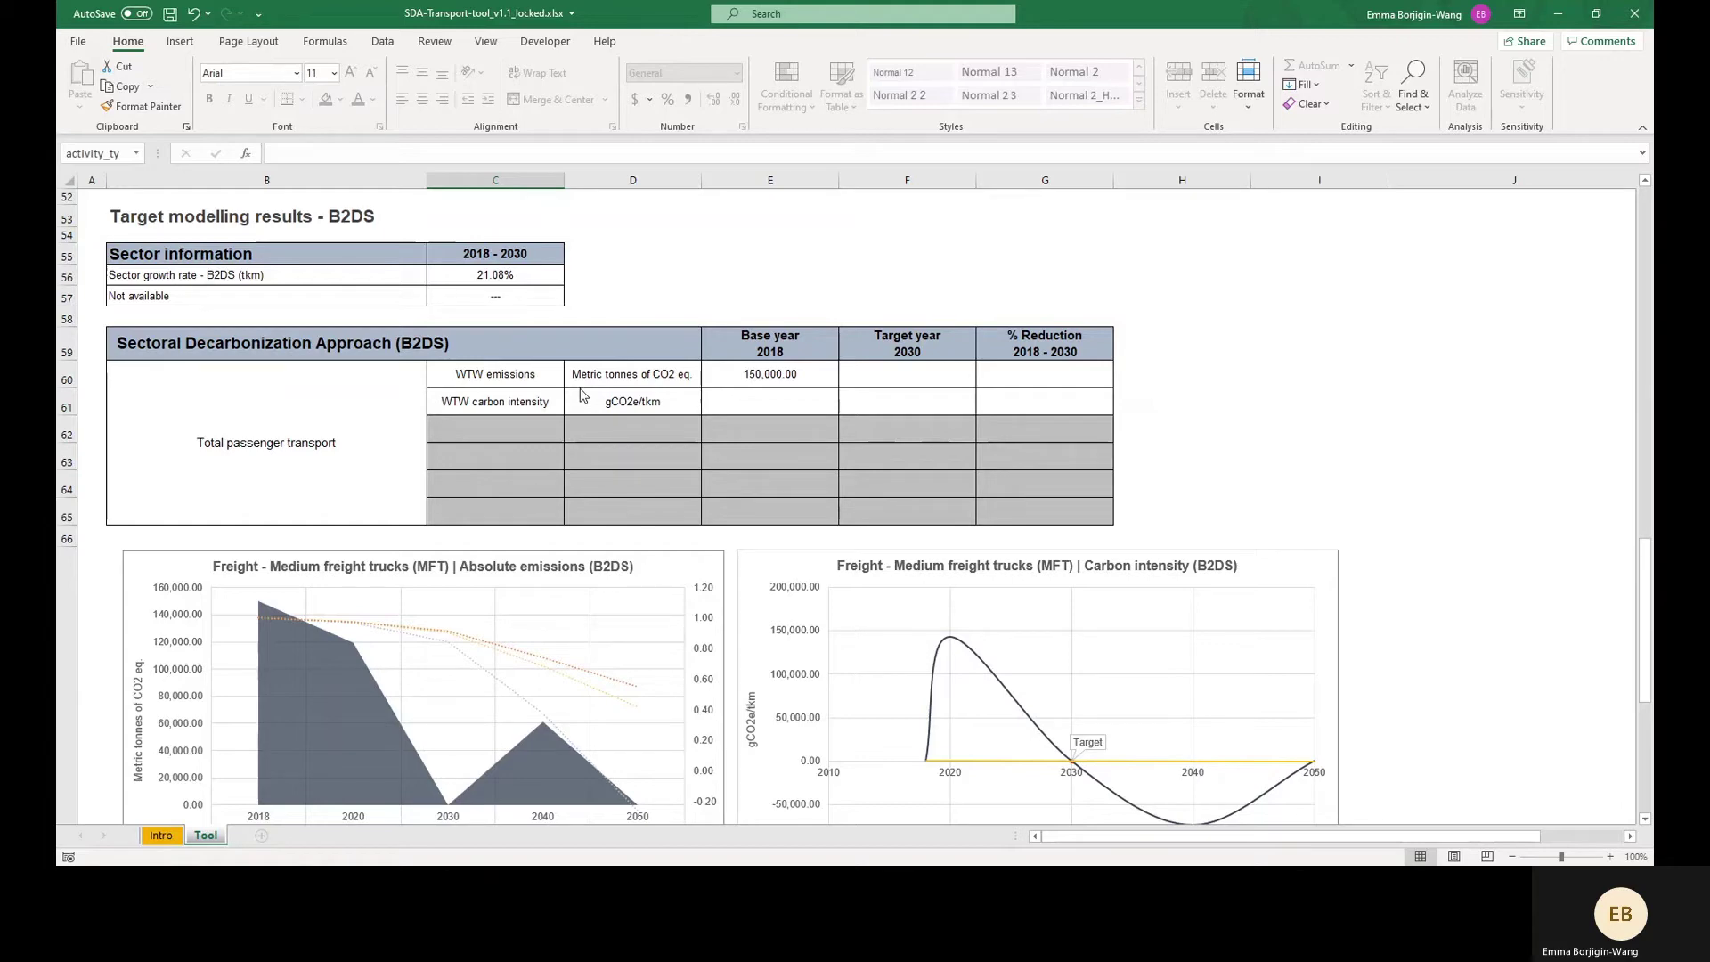
pyautogui.scroll(9, 584, 394)
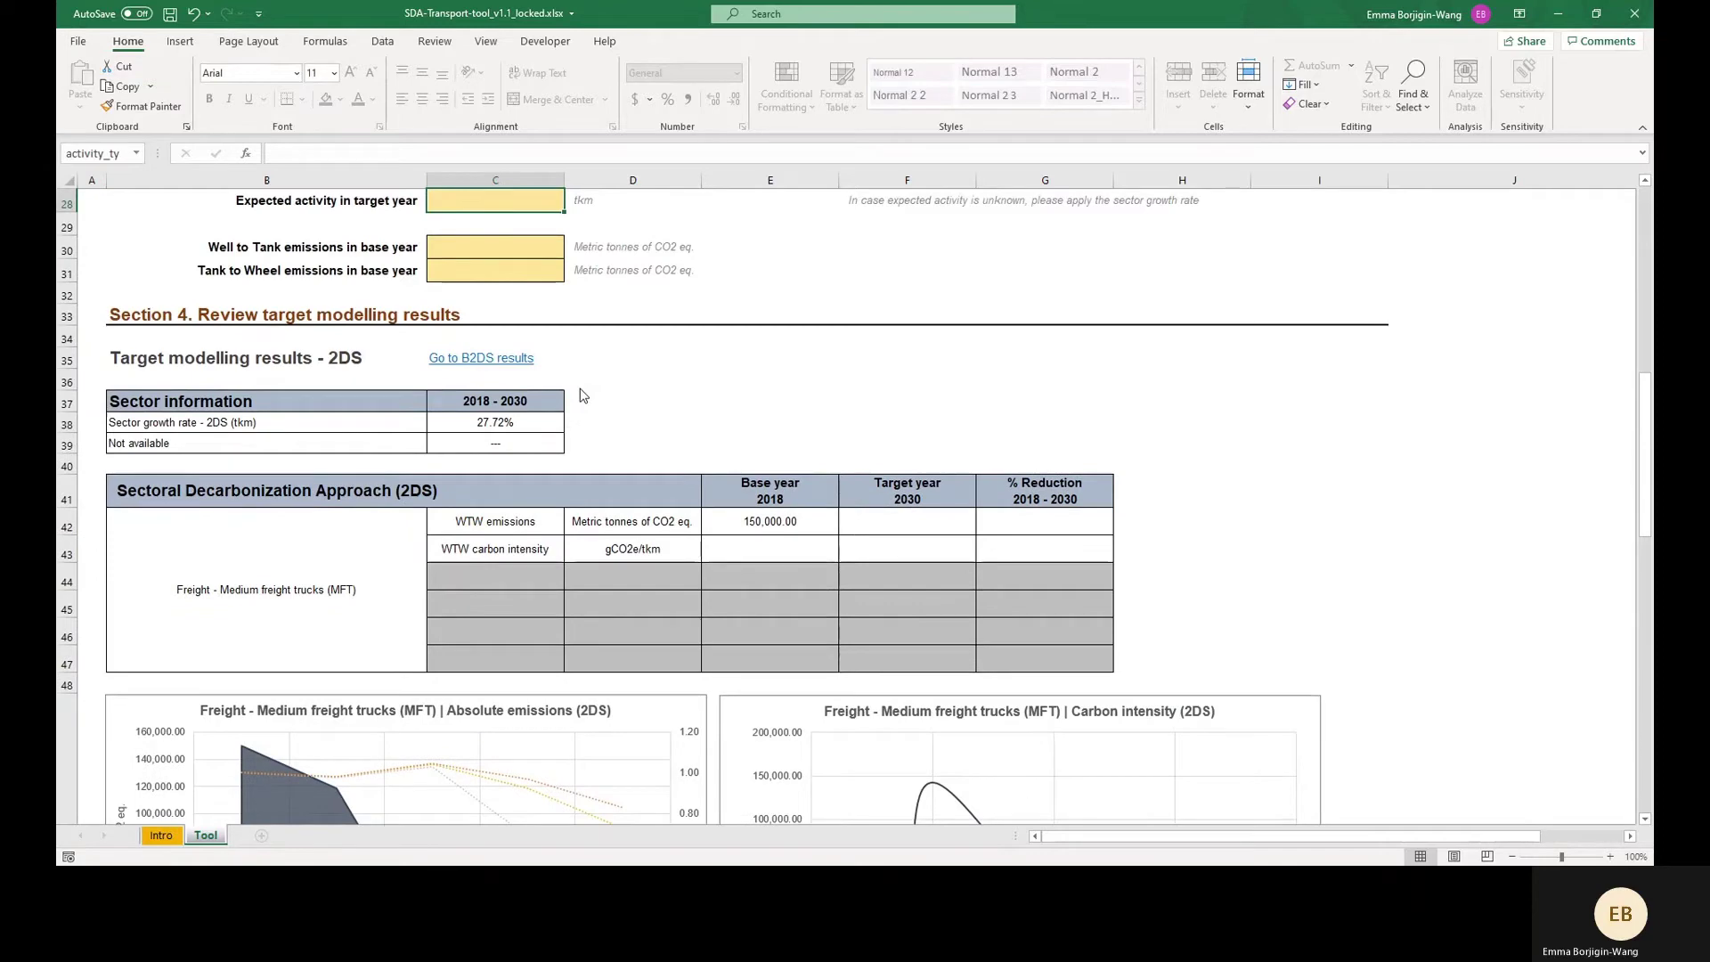
pyautogui.write('=')
pyautogui.press('Up')
pyautogui.write('*(1+')
pyautogui.scroll(-6, 580, 389)
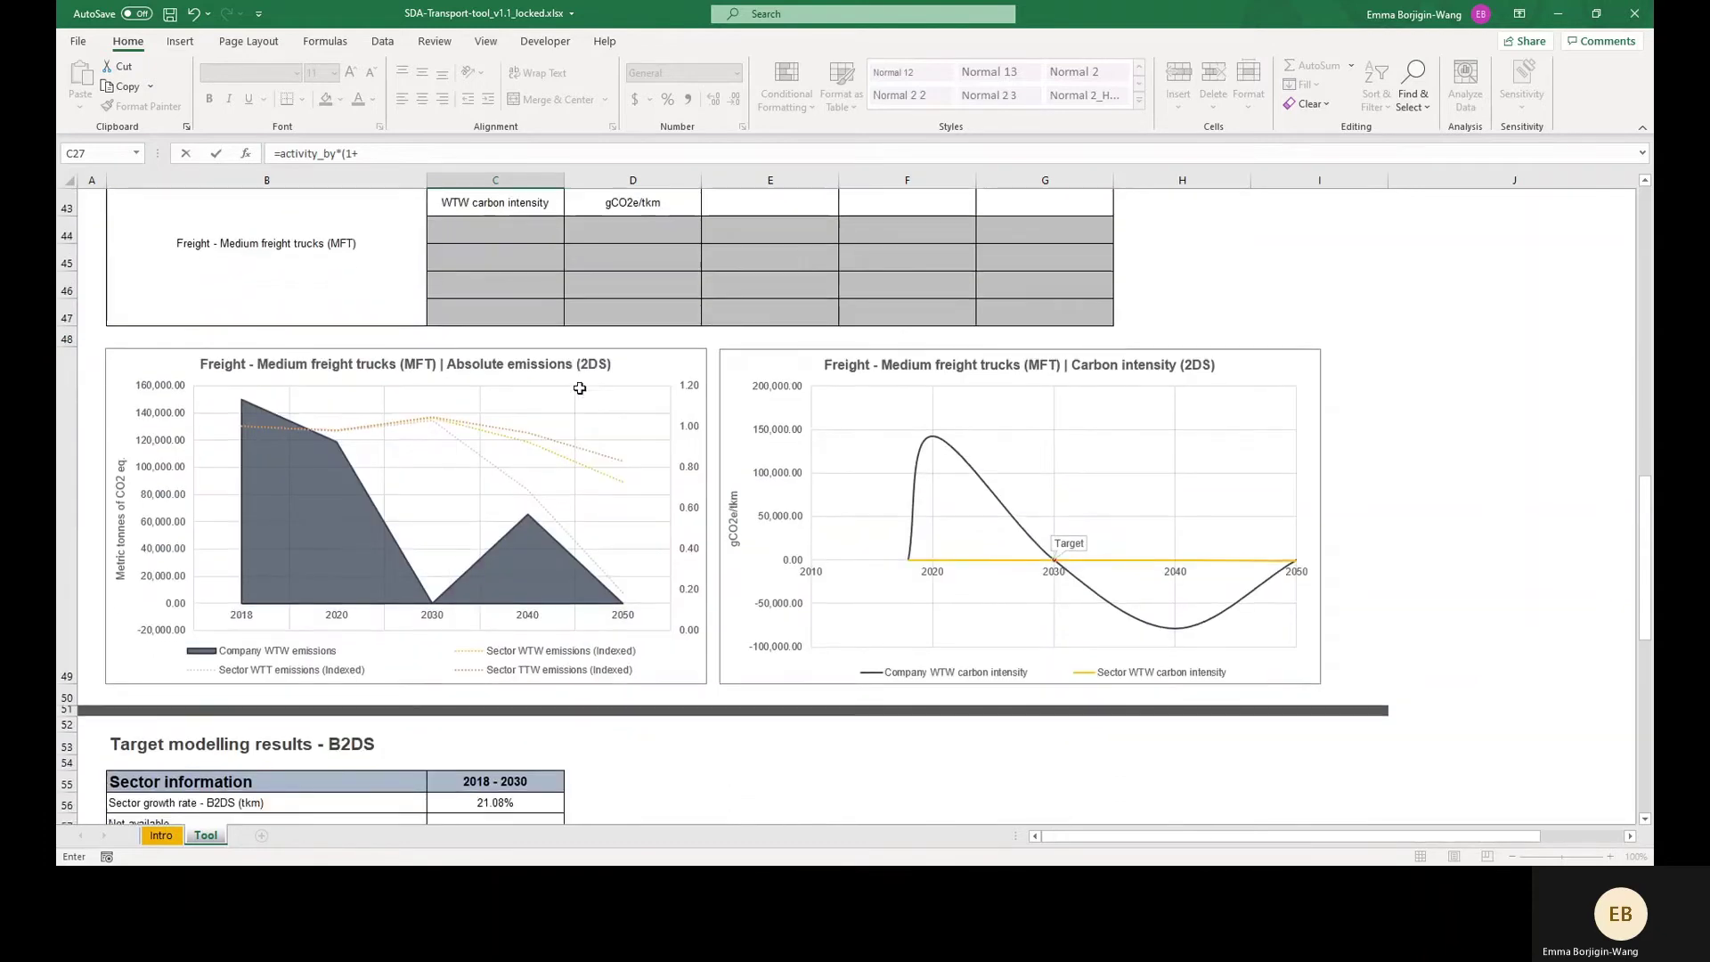
pyautogui.scroll(-2, 580, 388)
pyautogui.click(481, 643)
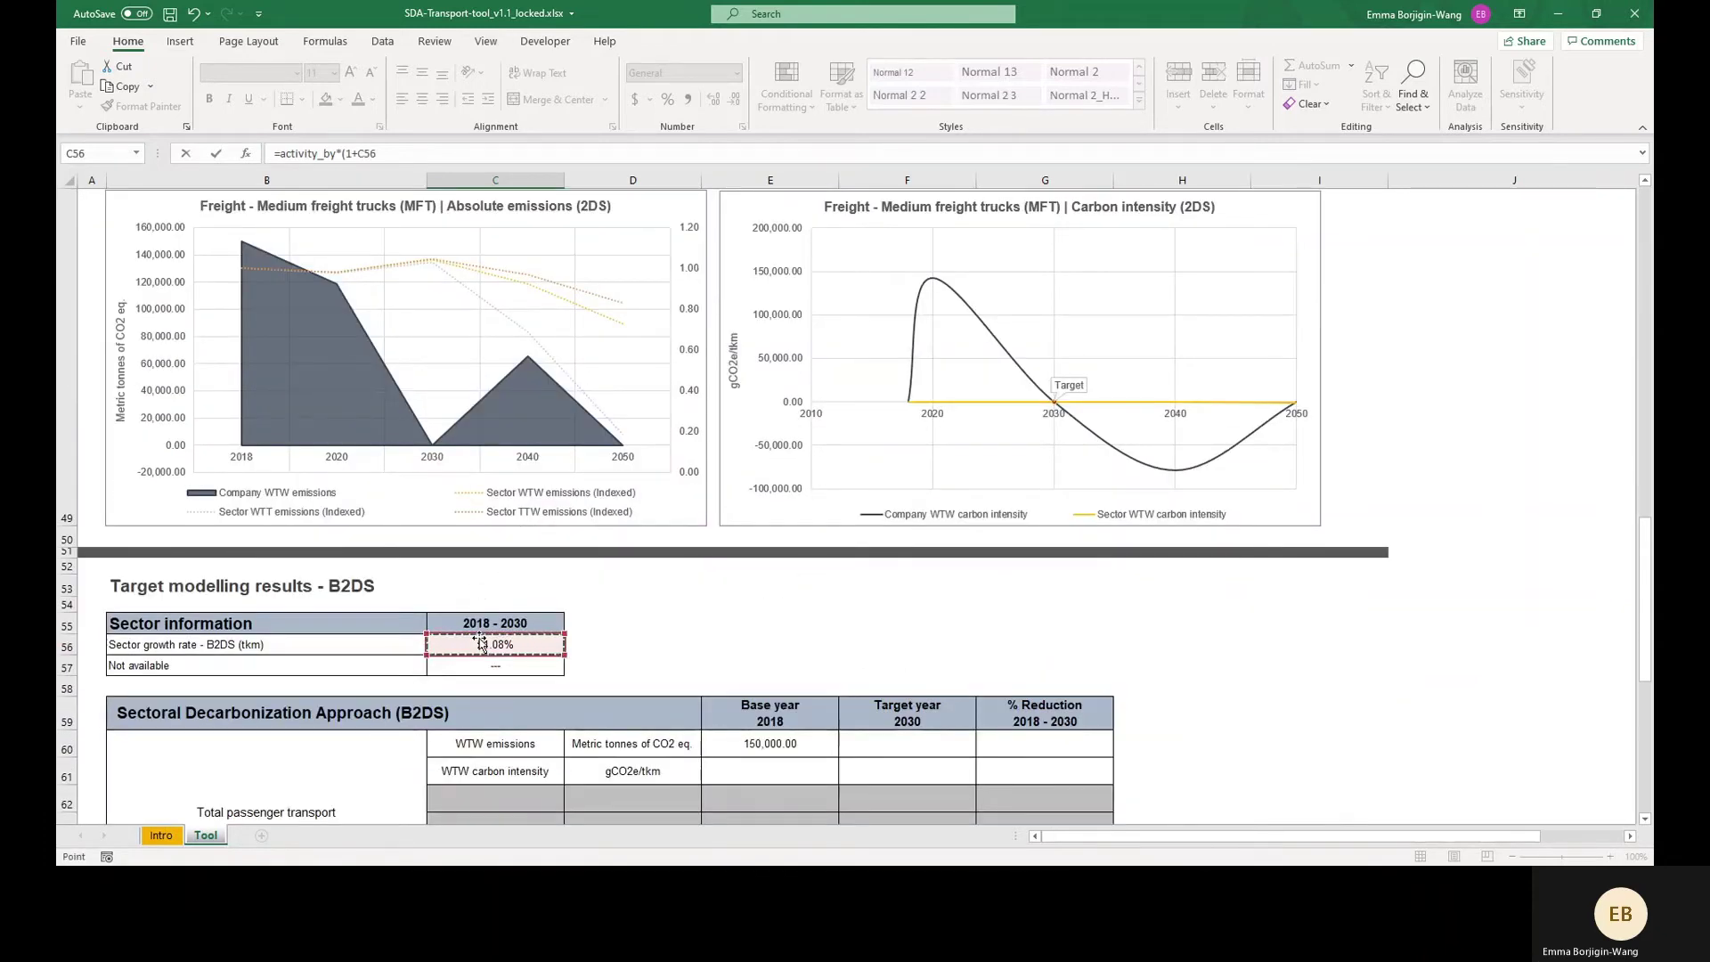
pyautogui.press('Return')
# Enter 20000 for Well to Tank emissions and 130000 for Tank to Wheel emissions in base year.
pyautogui.scroll(4, 742, 553)
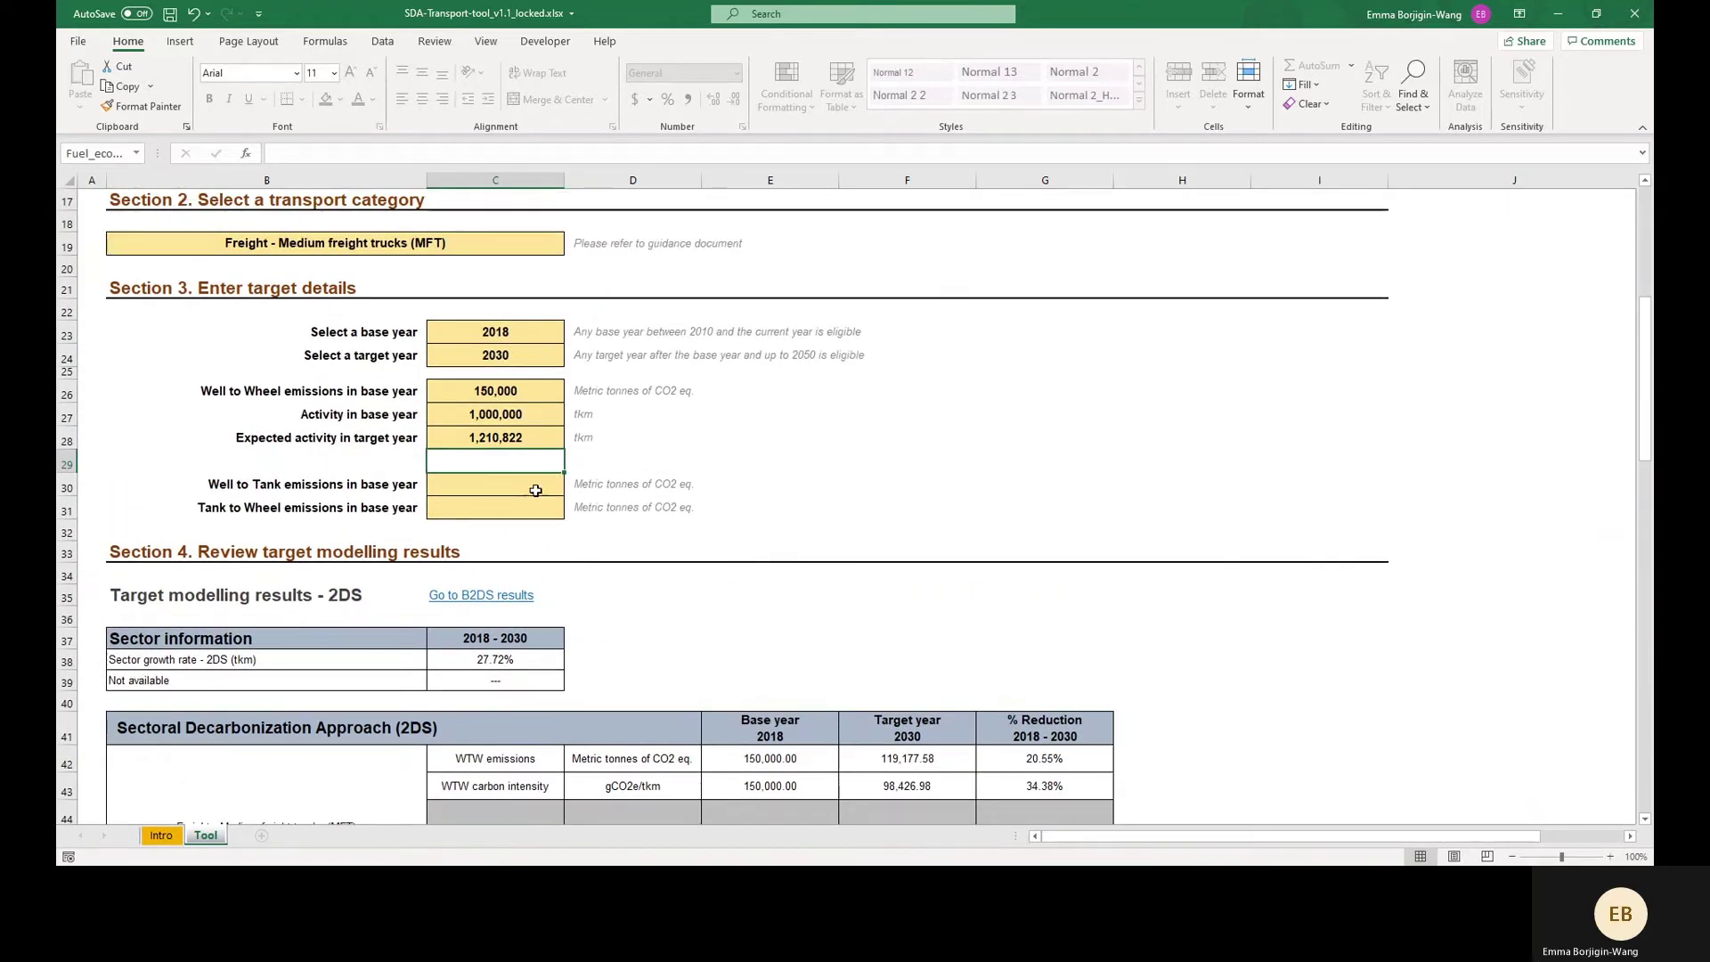
pyautogui.click(534, 485)
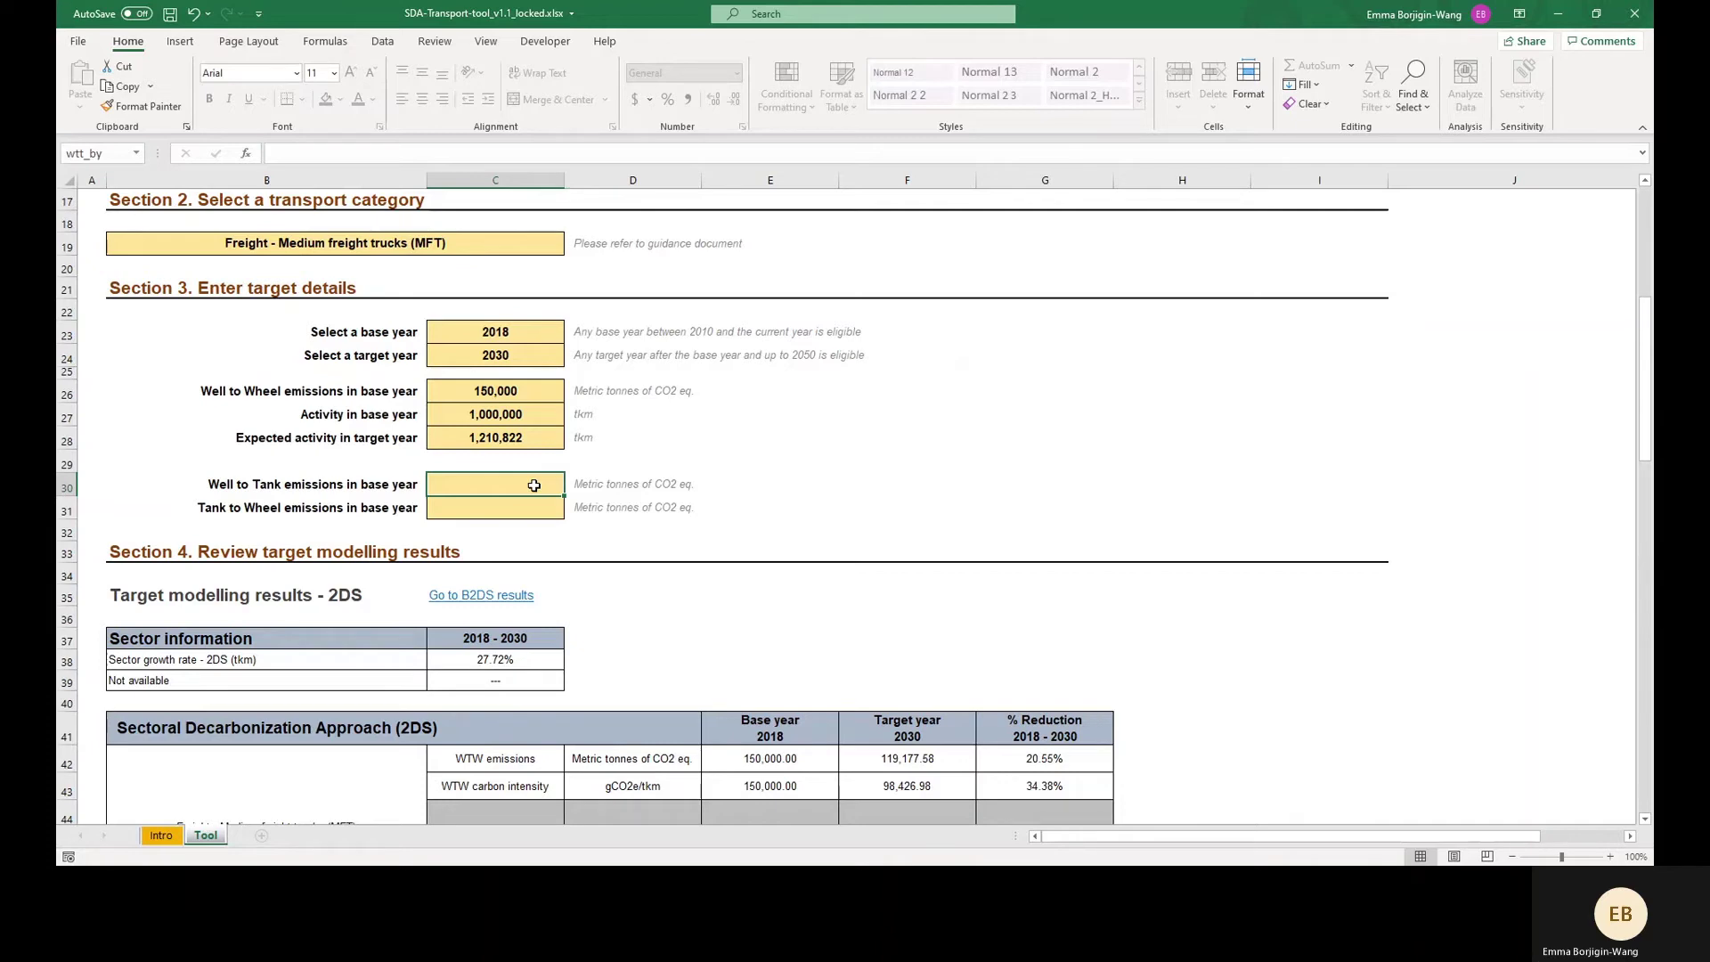
pyautogui.write('20000')
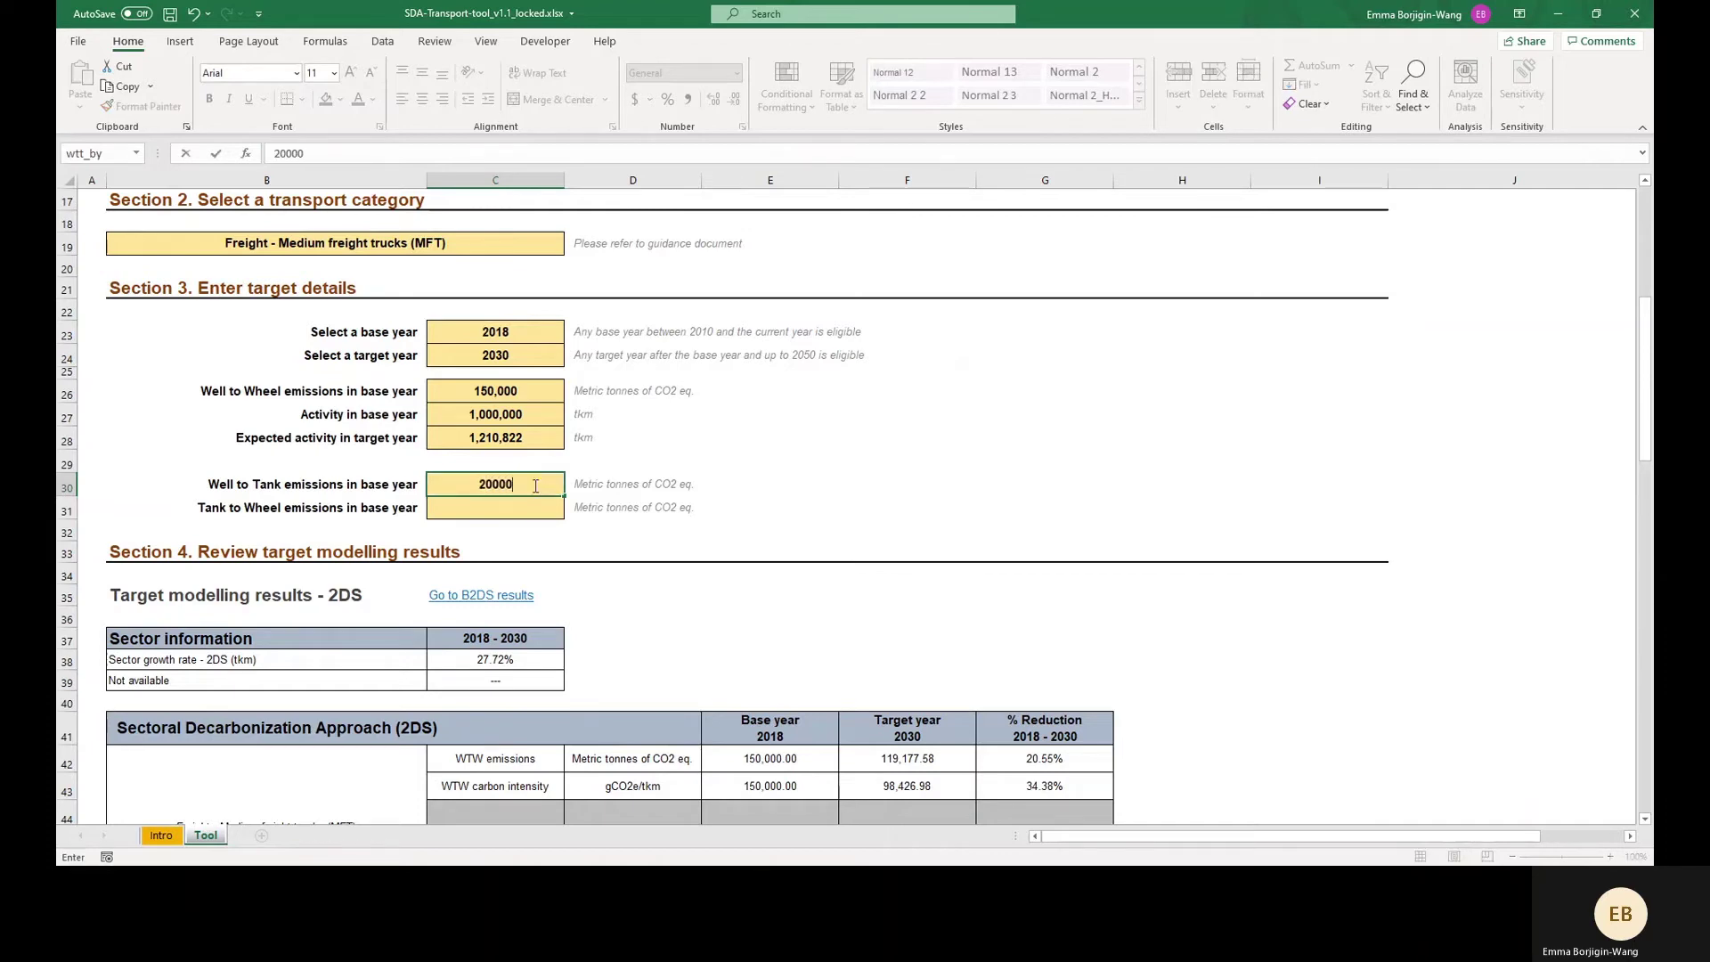
pyautogui.press('Return')
pyautogui.write('130000')
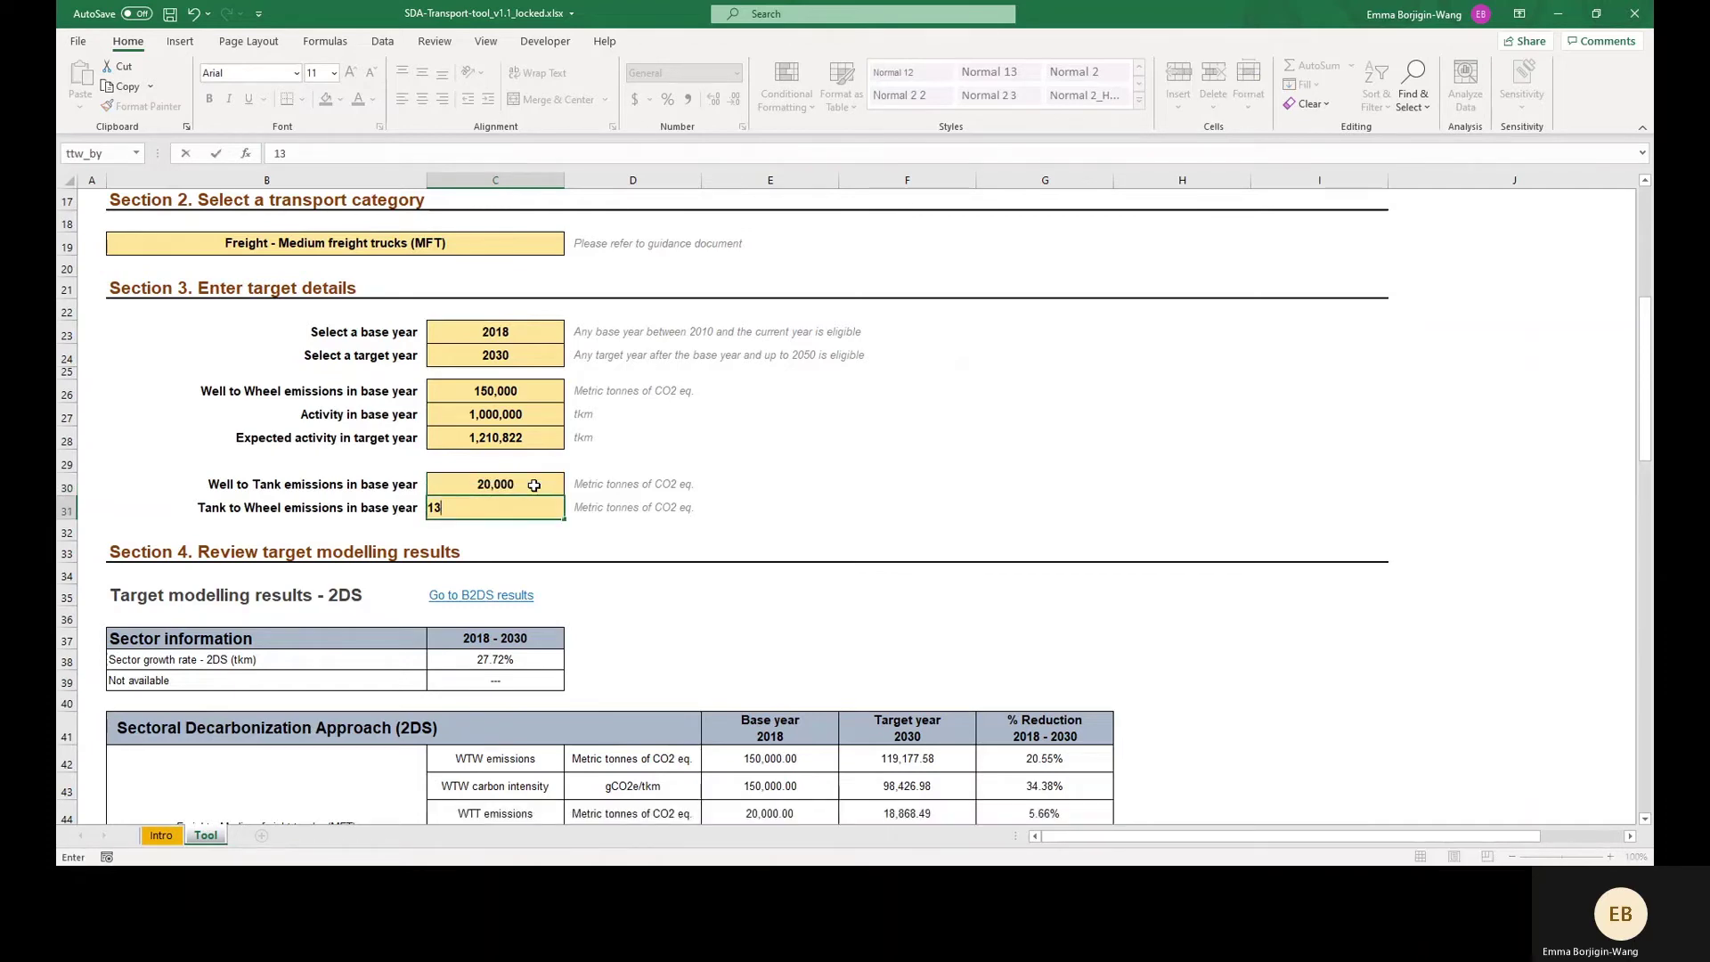
pyautogui.press('Return')
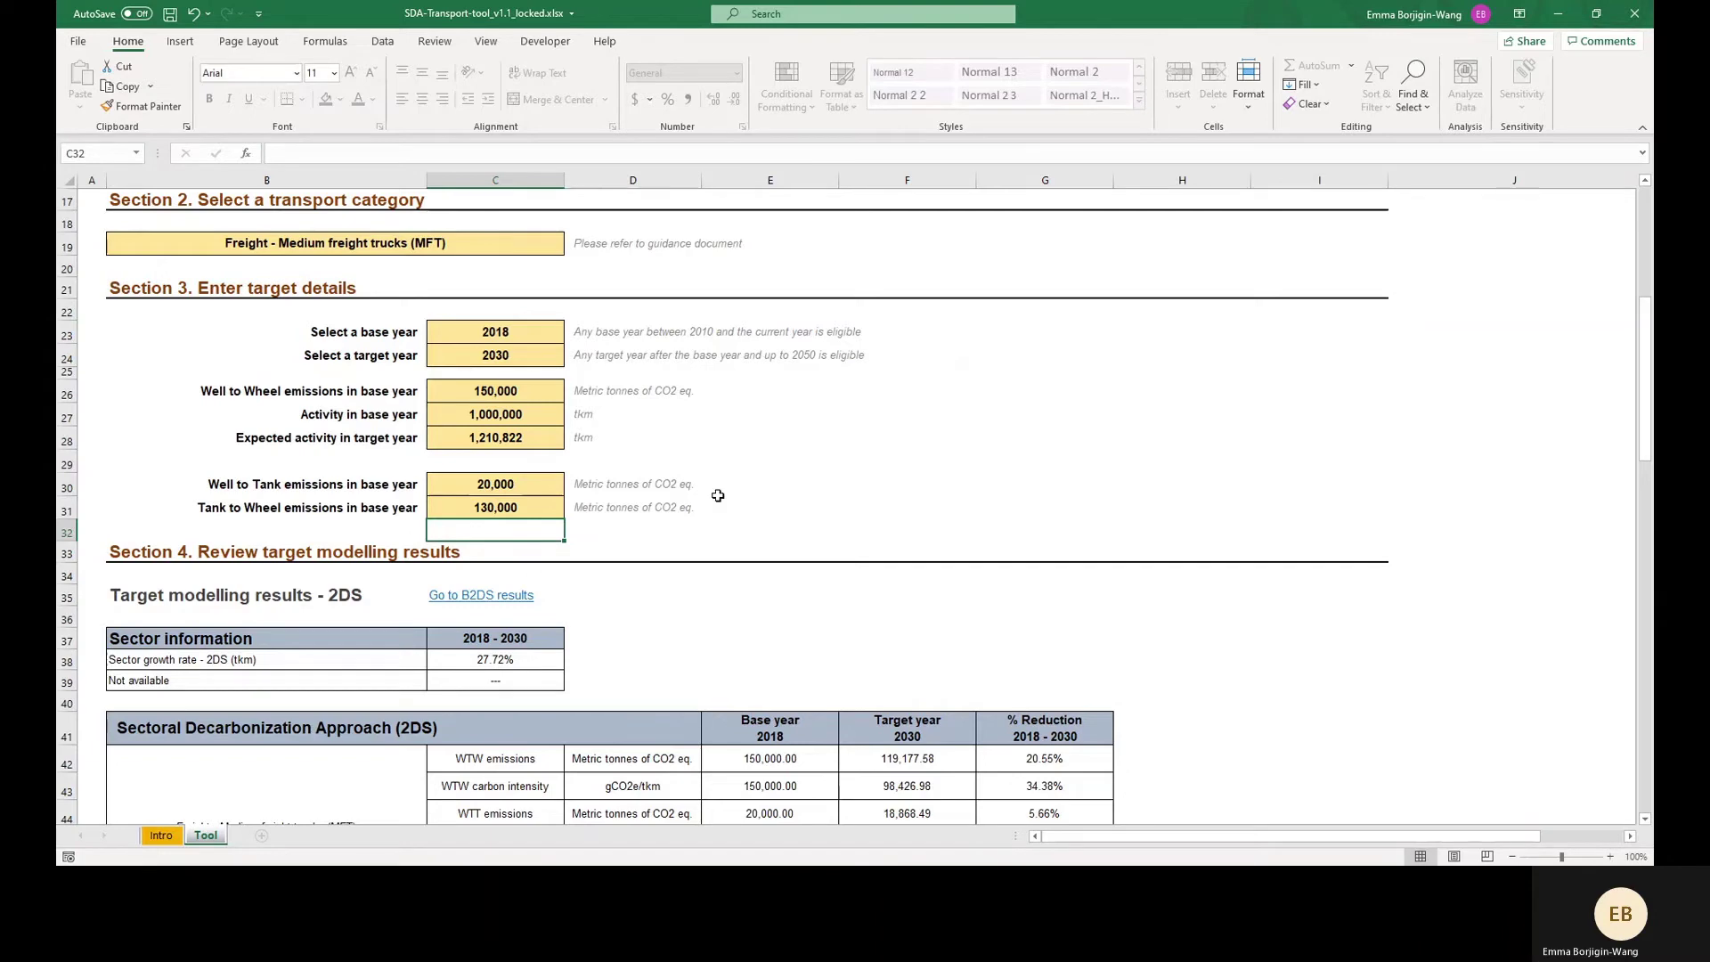
# Review the 2DS and B2DS target modelling results tables with their absolute emissions and carbon intensity charts.
pyautogui.scroll(-2, 718, 496)
pyautogui.scroll(-6, 718, 495)
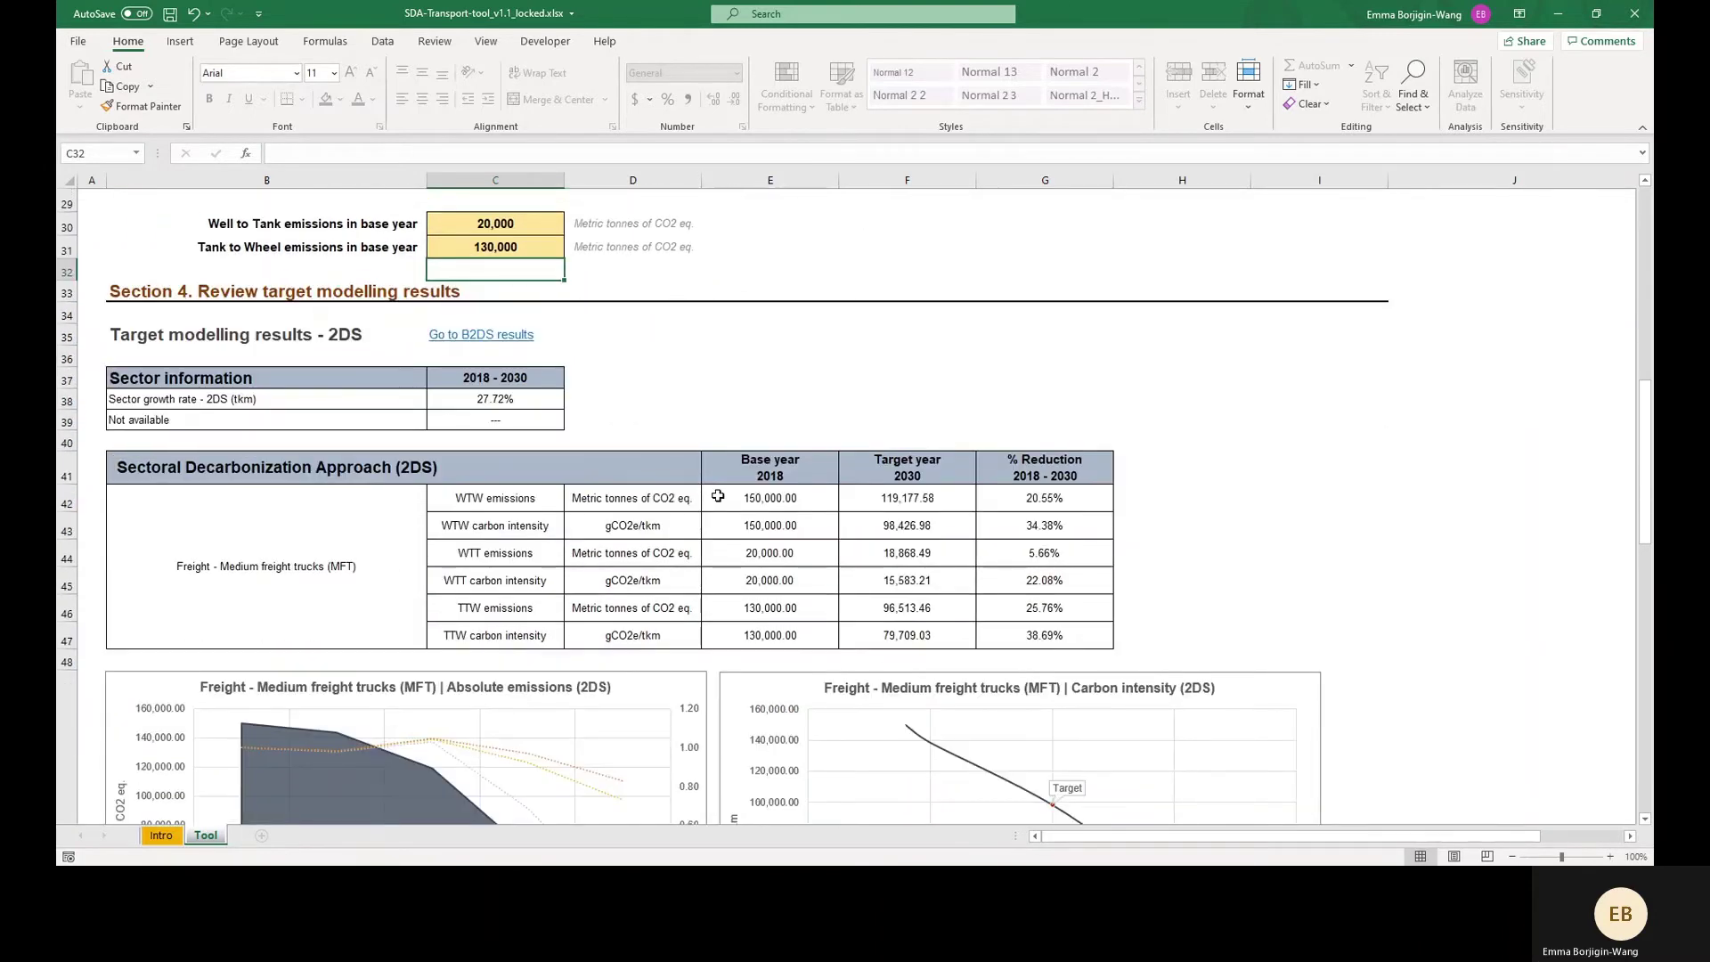
pyautogui.scroll(-3, 718, 496)
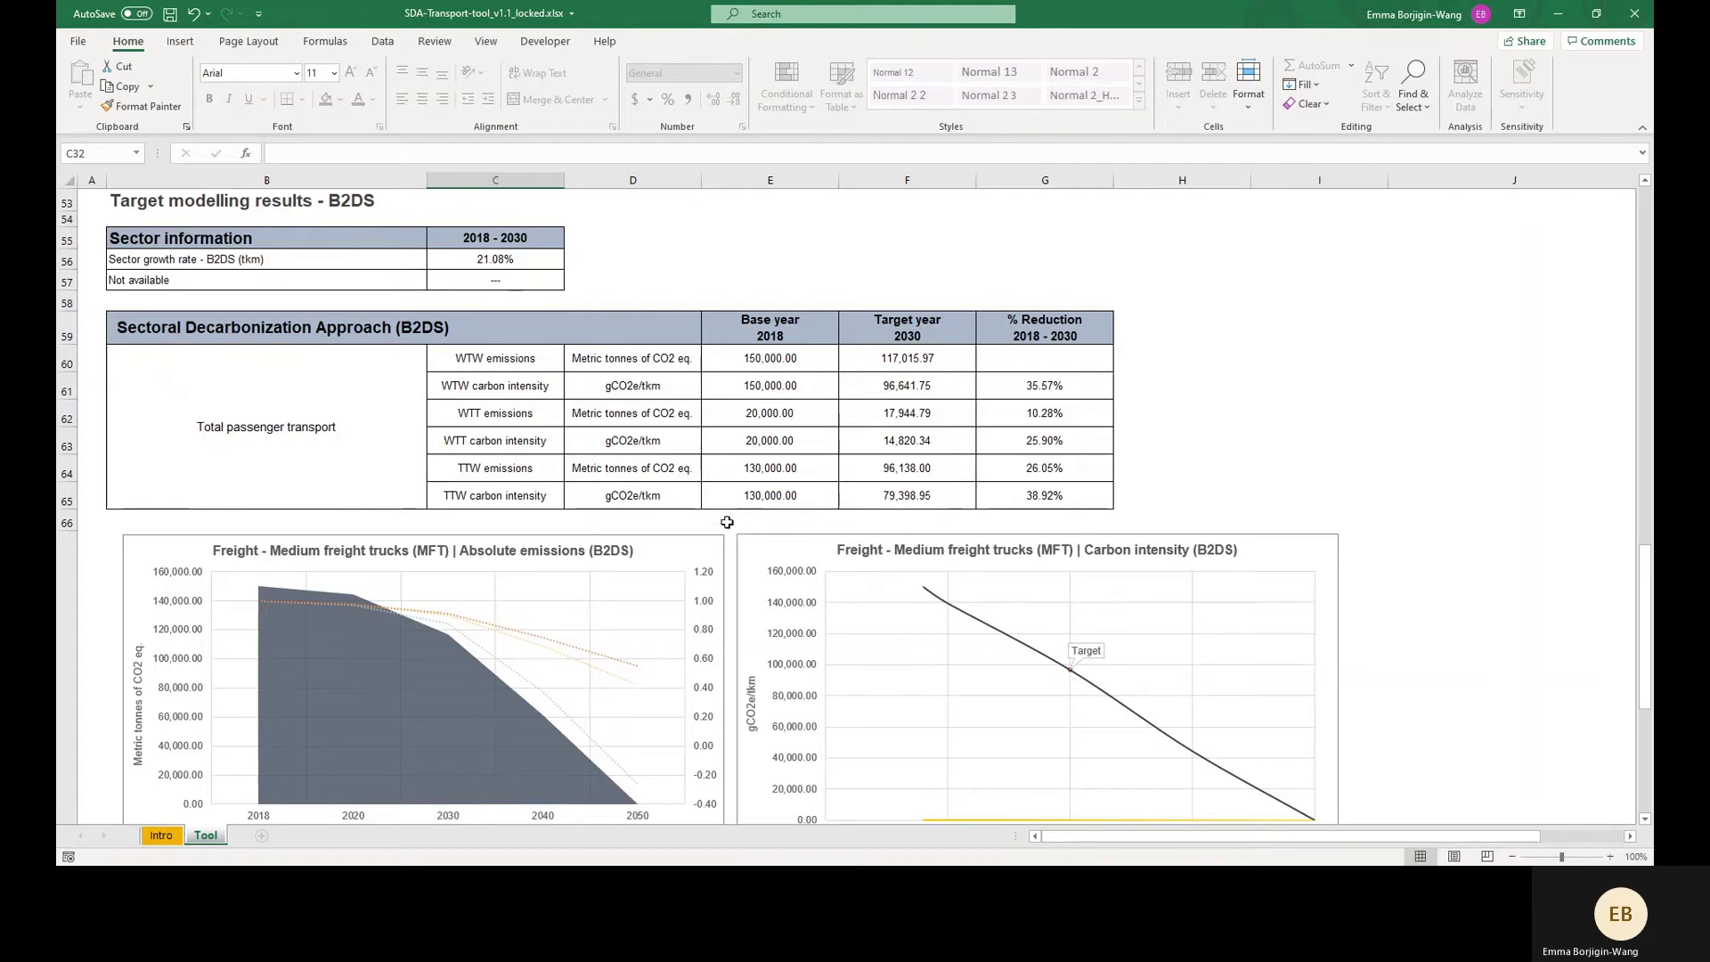
pyautogui.scroll(-2, 728, 529)
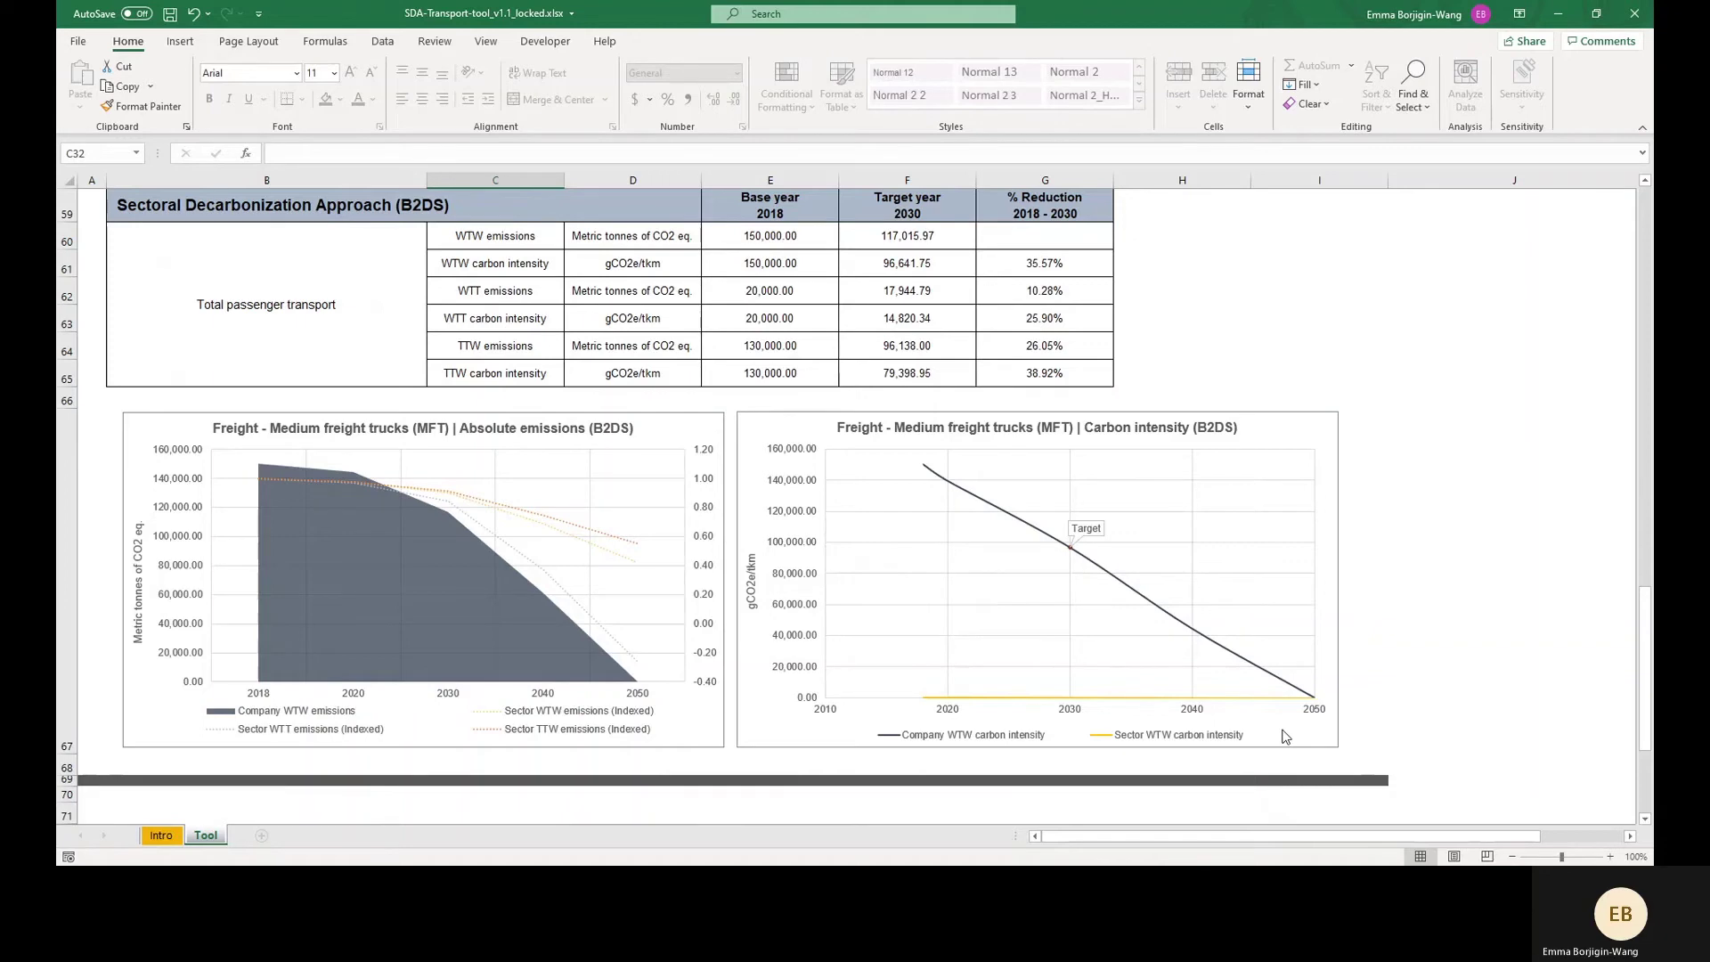
# Change the transport category in Section 2 to Freight - Rail, keeping the freight transport emissions type.
pyautogui.scroll(15, 1285, 737)
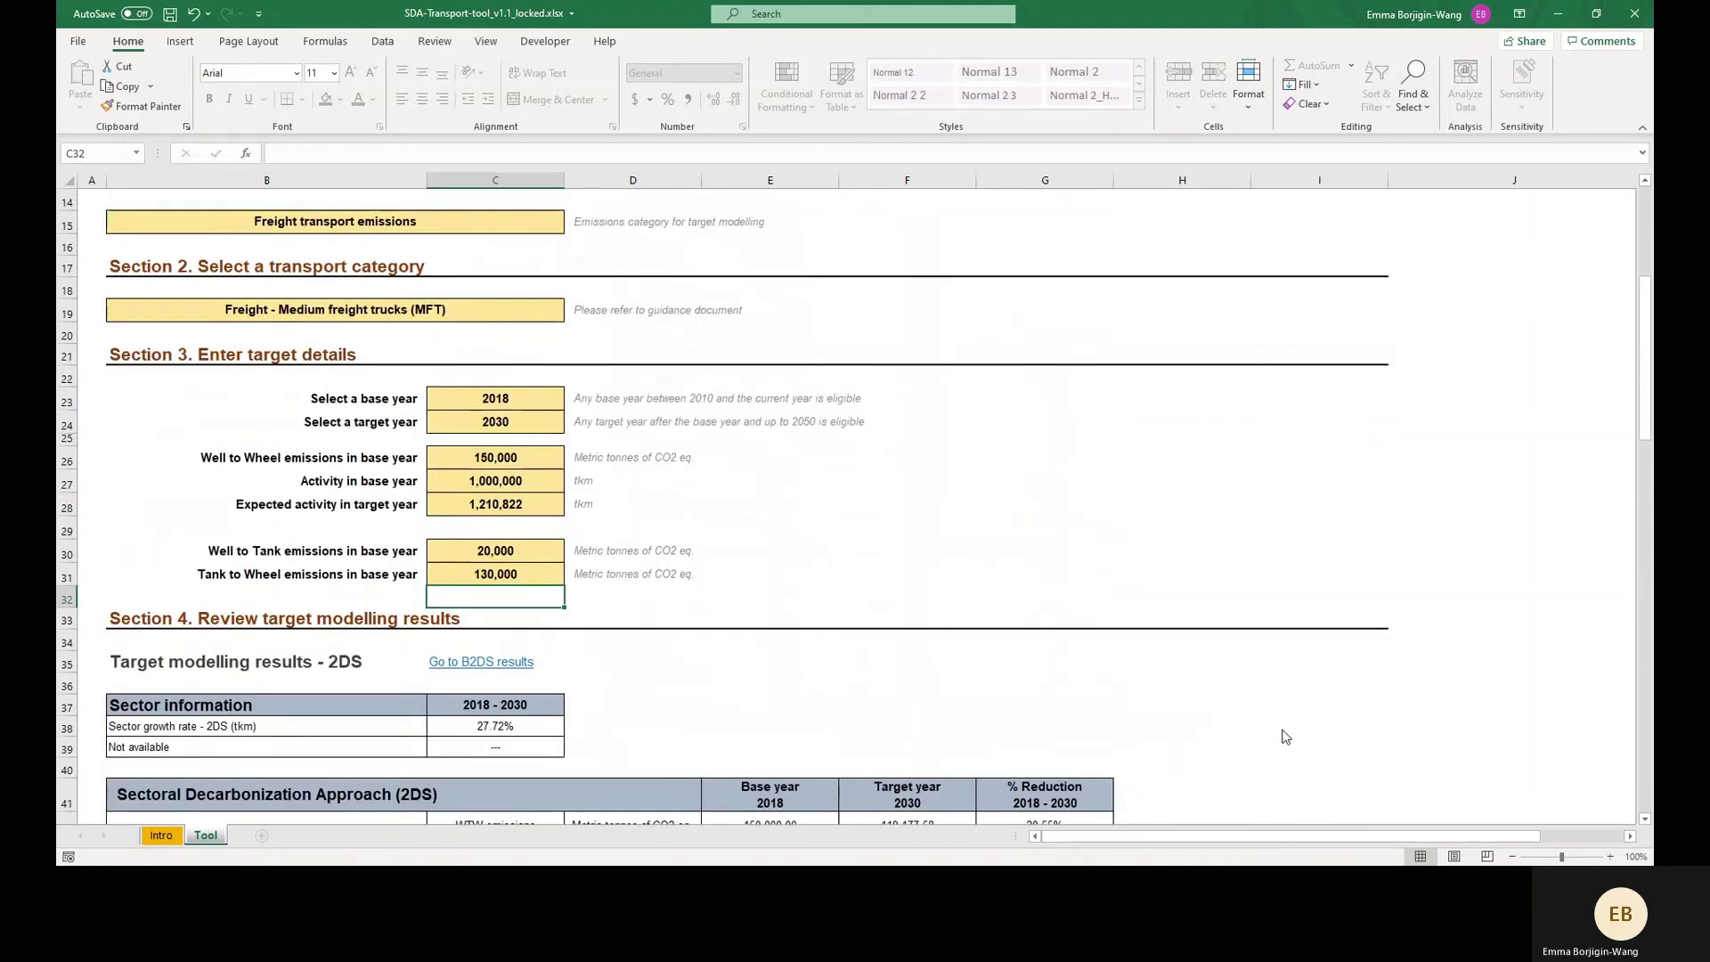
pyautogui.scroll(4, 1286, 737)
pyautogui.click(445, 448)
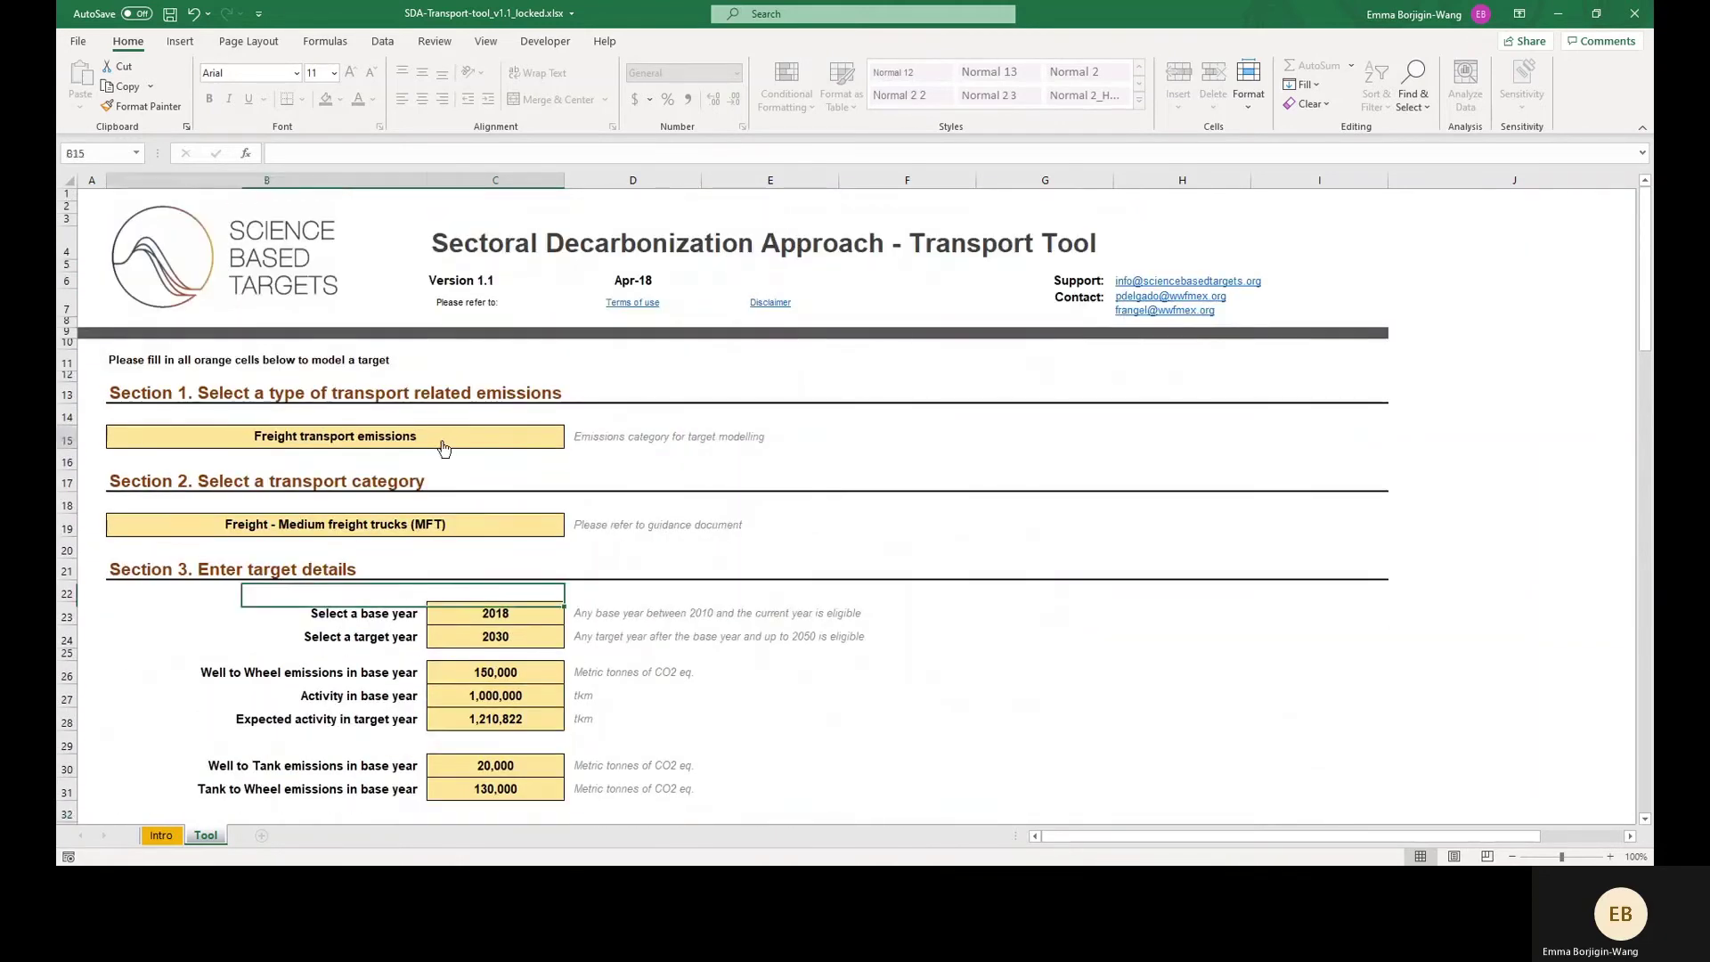
pyautogui.hotkey('alt', 'Down')
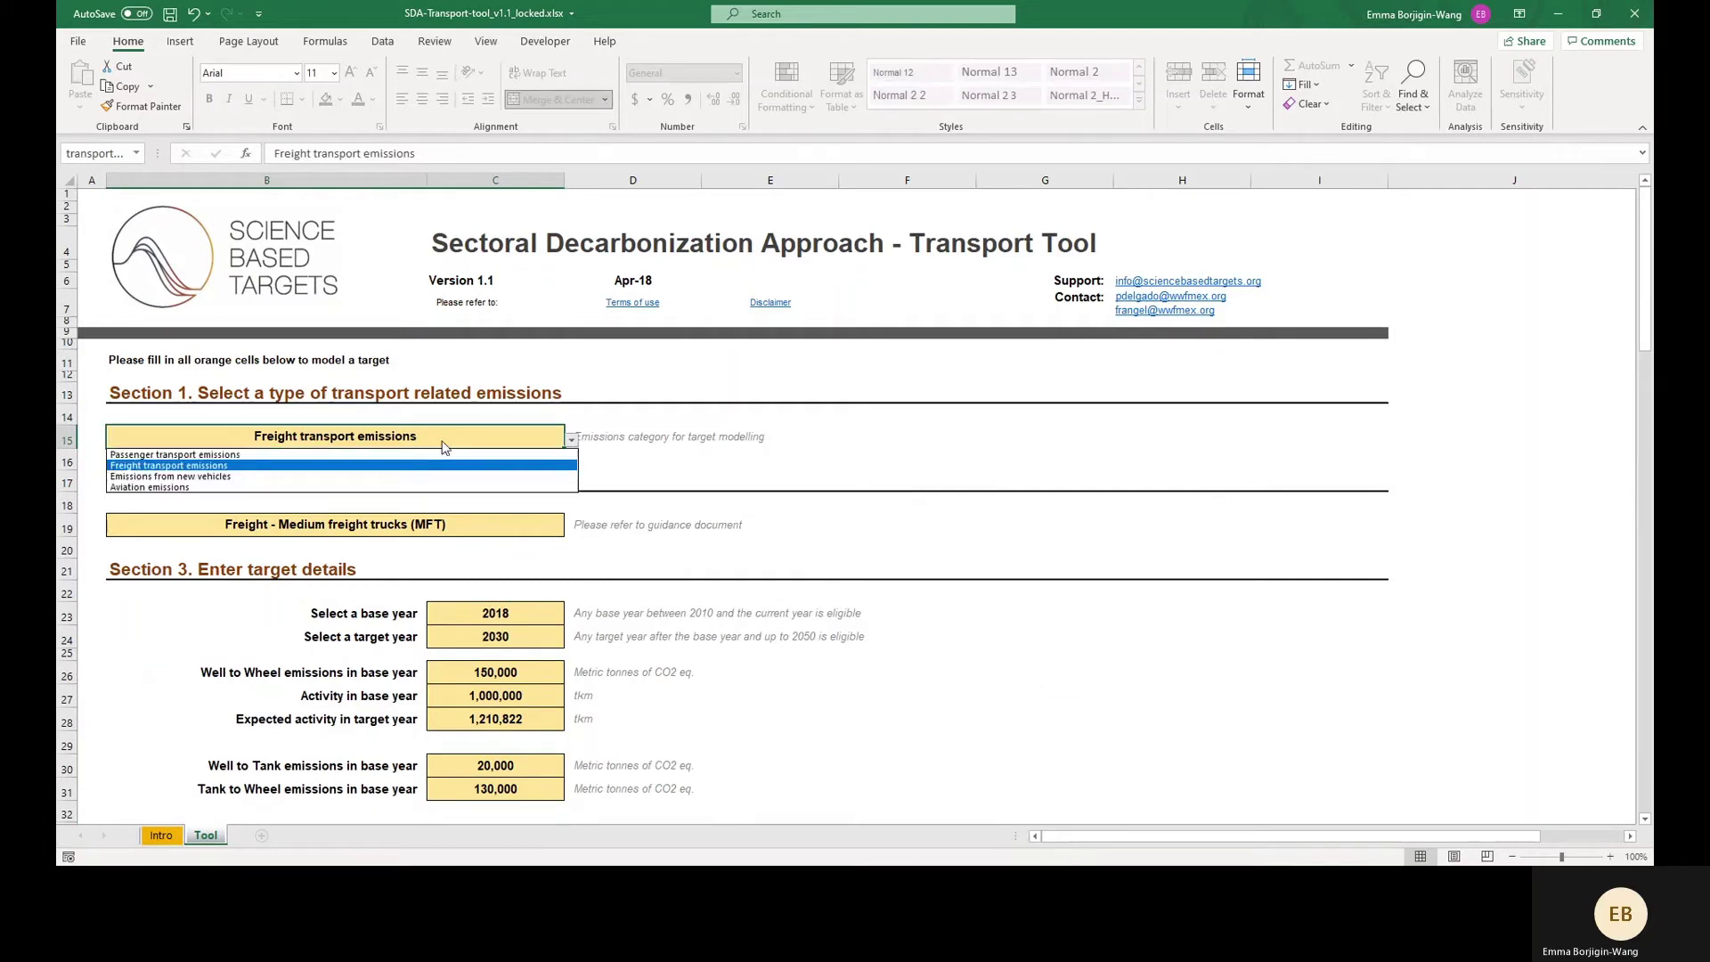
pyautogui.press('Escape')
pyautogui.press('Down')
pyautogui.press('Down')
pyautogui.press('Down')
pyautogui.press('Down')
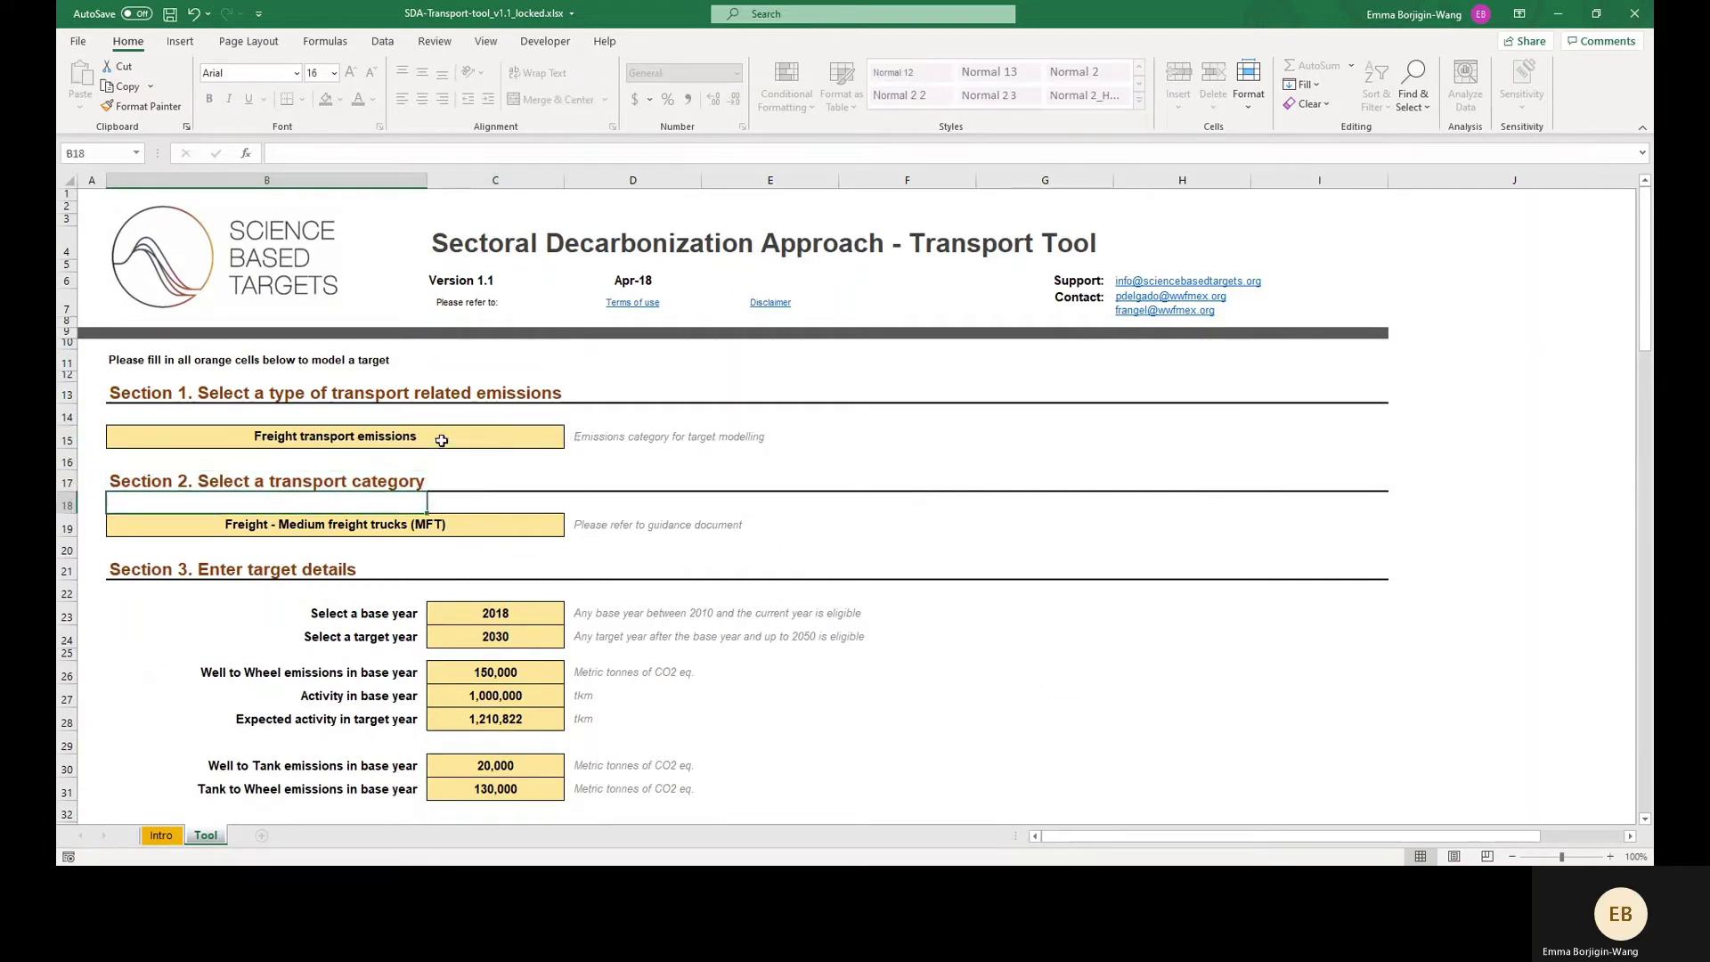
pyautogui.hotkey('alt', 'Down')
pyautogui.press('Down')
pyautogui.press('Down')
pyautogui.press('Down')
pyautogui.press('Return')
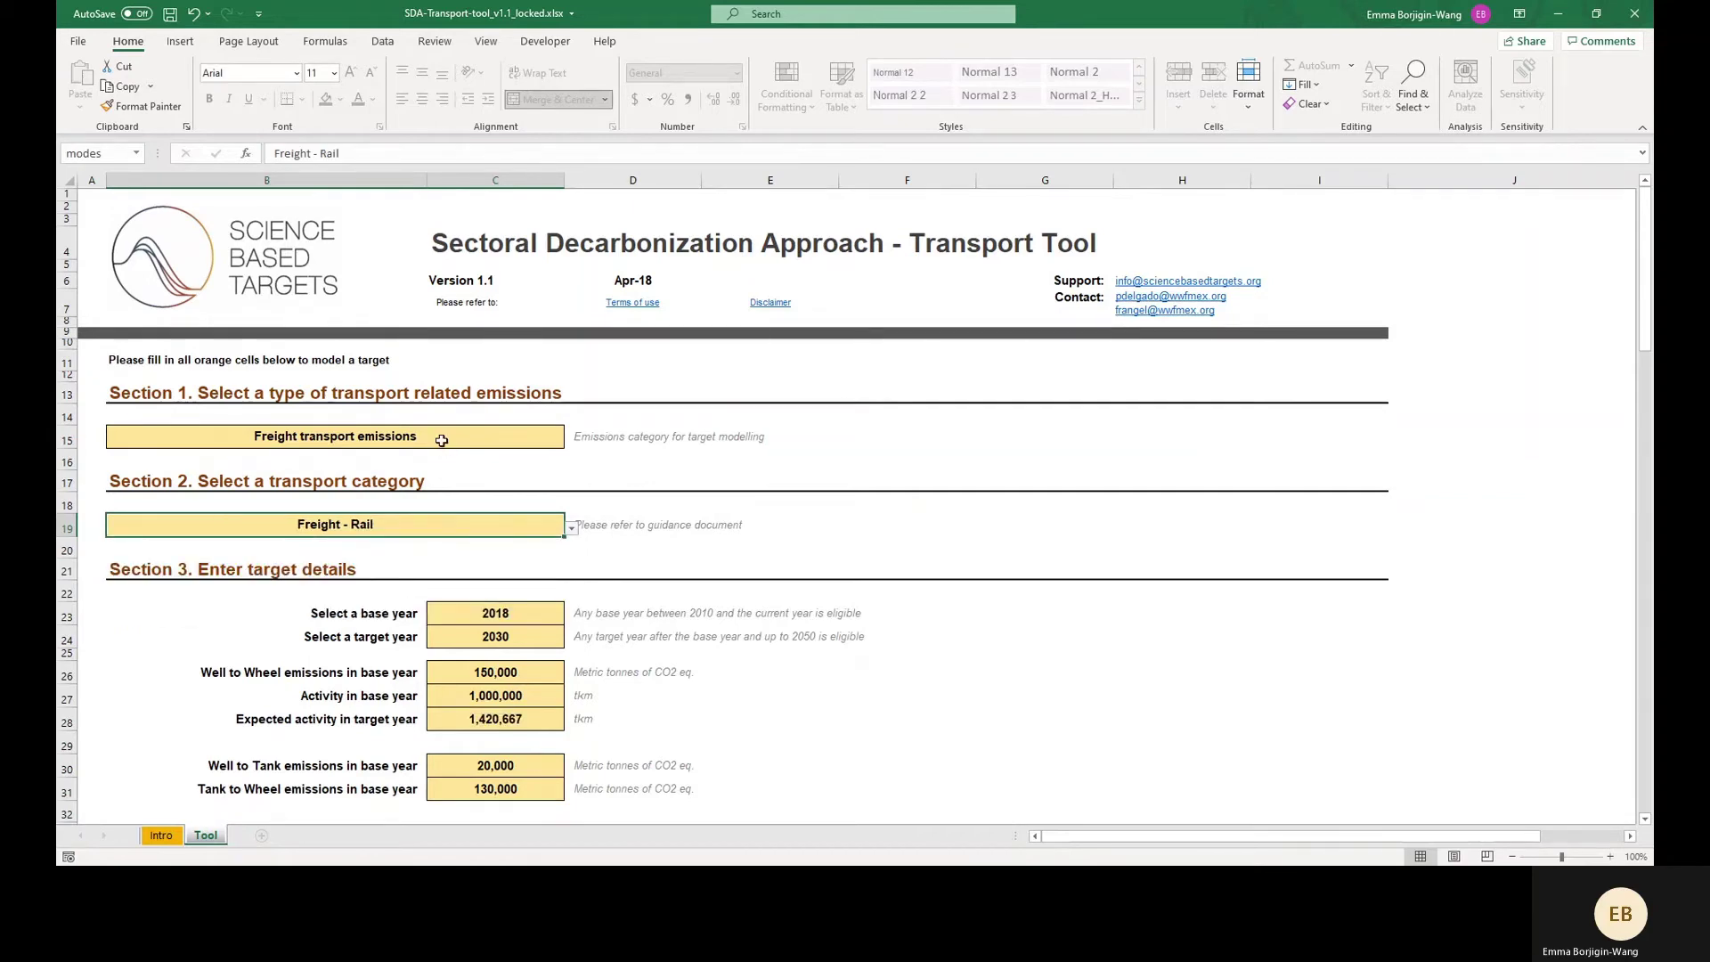
pyautogui.scroll(-4, 442, 440)
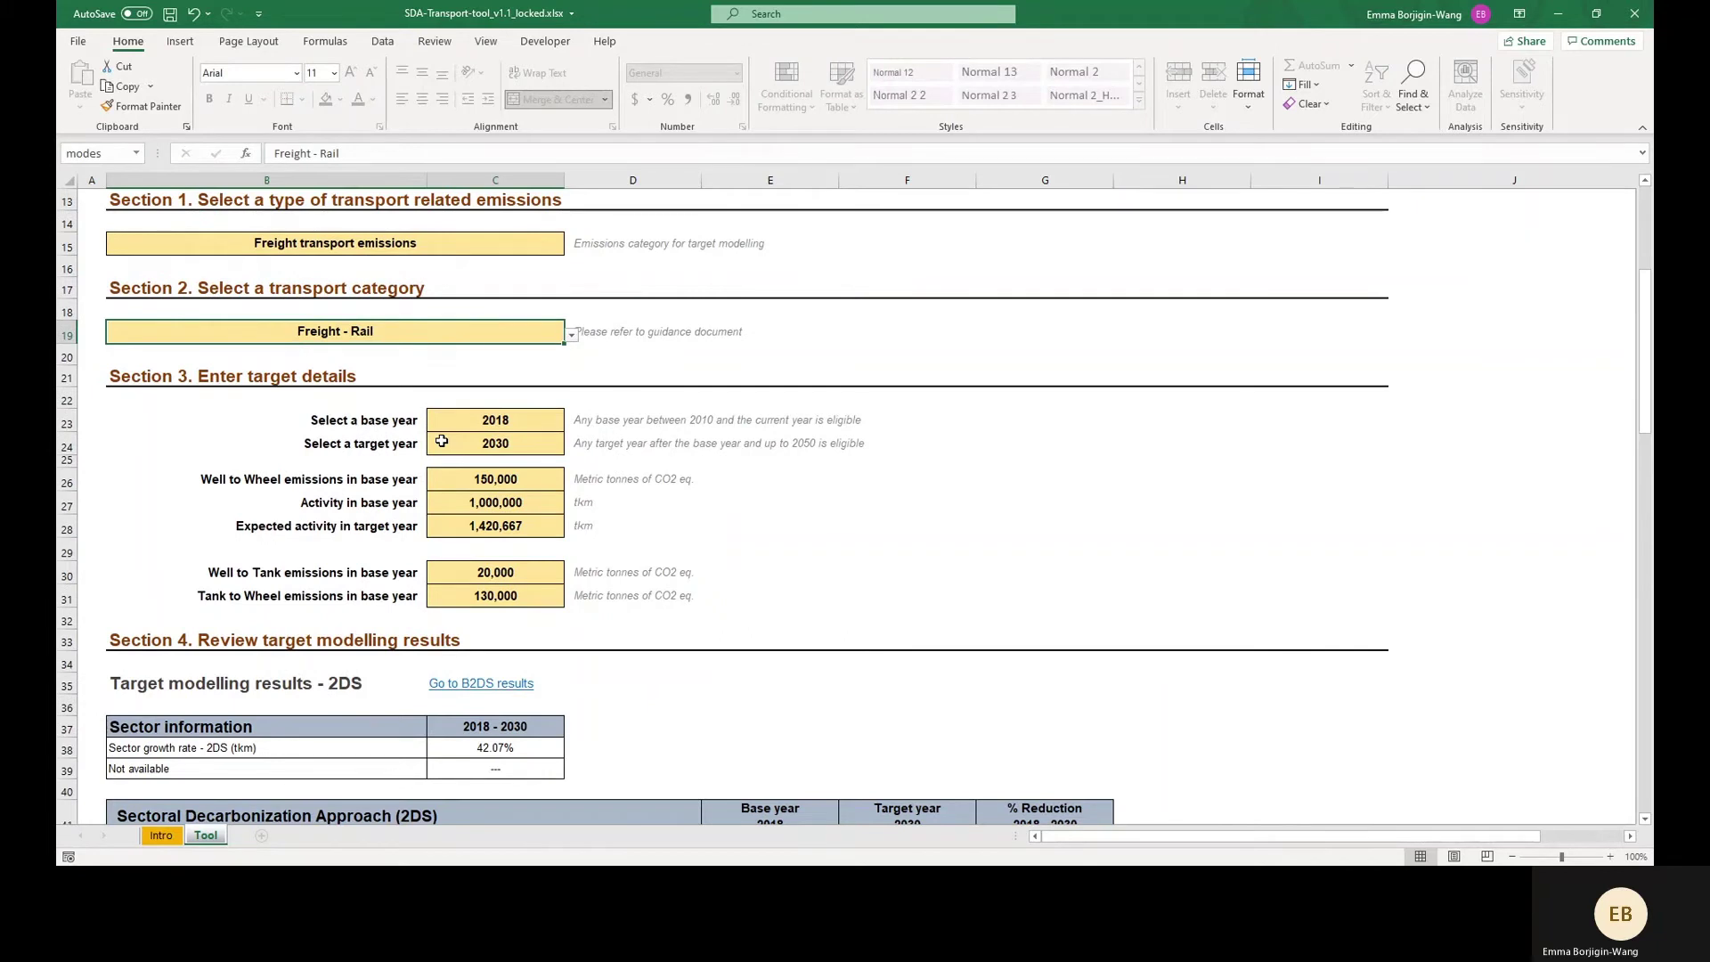
# Clear all emissions and activity values in Section 3, from Well to Wheel emissions down to Tank to Wheel emissions.
pyautogui.click(481, 486)
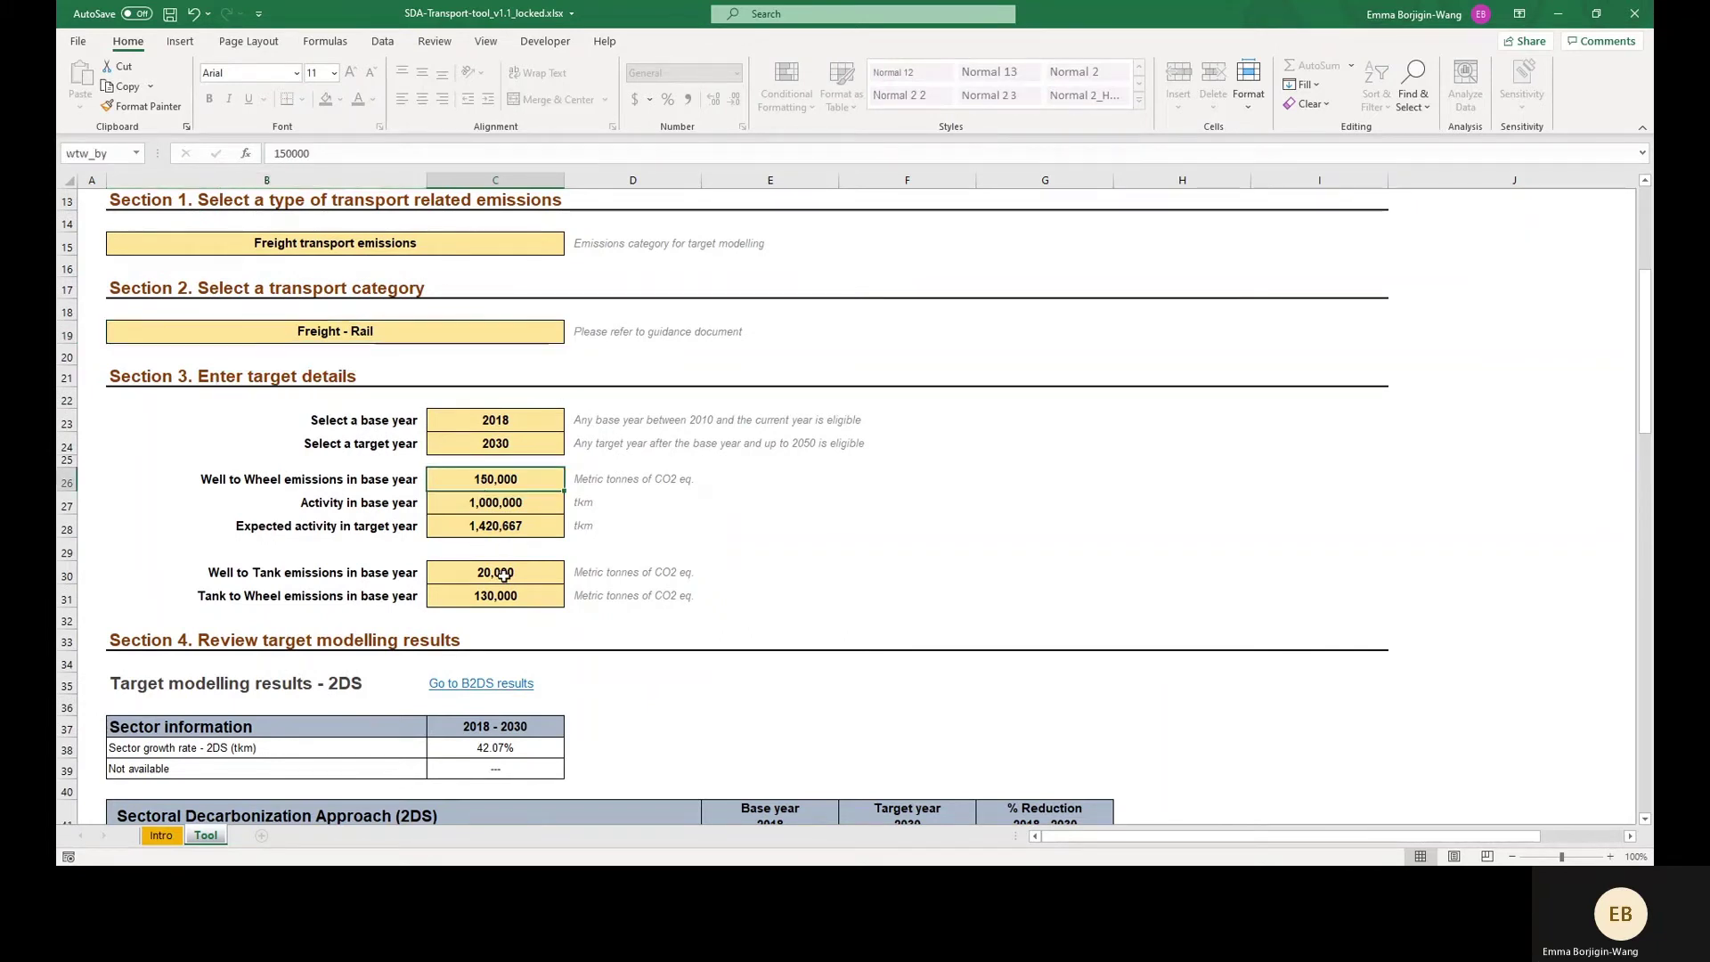
pyautogui.keyDown('shift'); pyautogui.click(513, 596); pyautogui.keyUp('shift')
pyautogui.press('Delete')
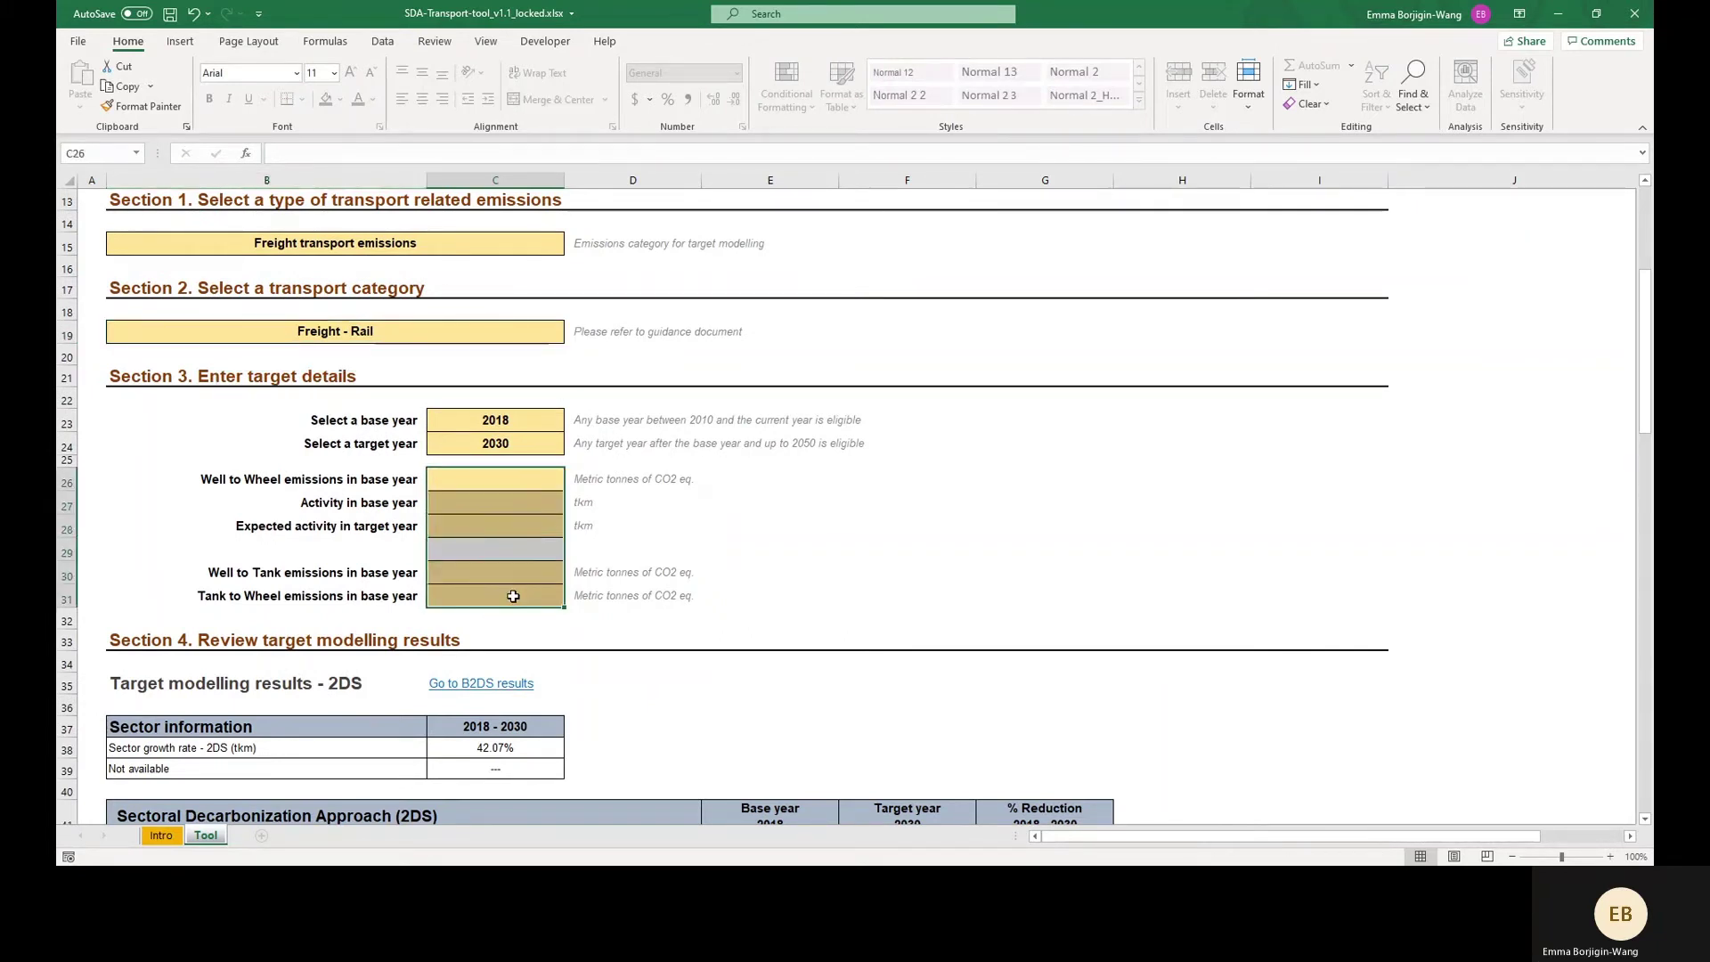
# Enter 2000 for Well to Wheel emissions in base year and 200000000 for activity in base year.
pyautogui.click(518, 475)
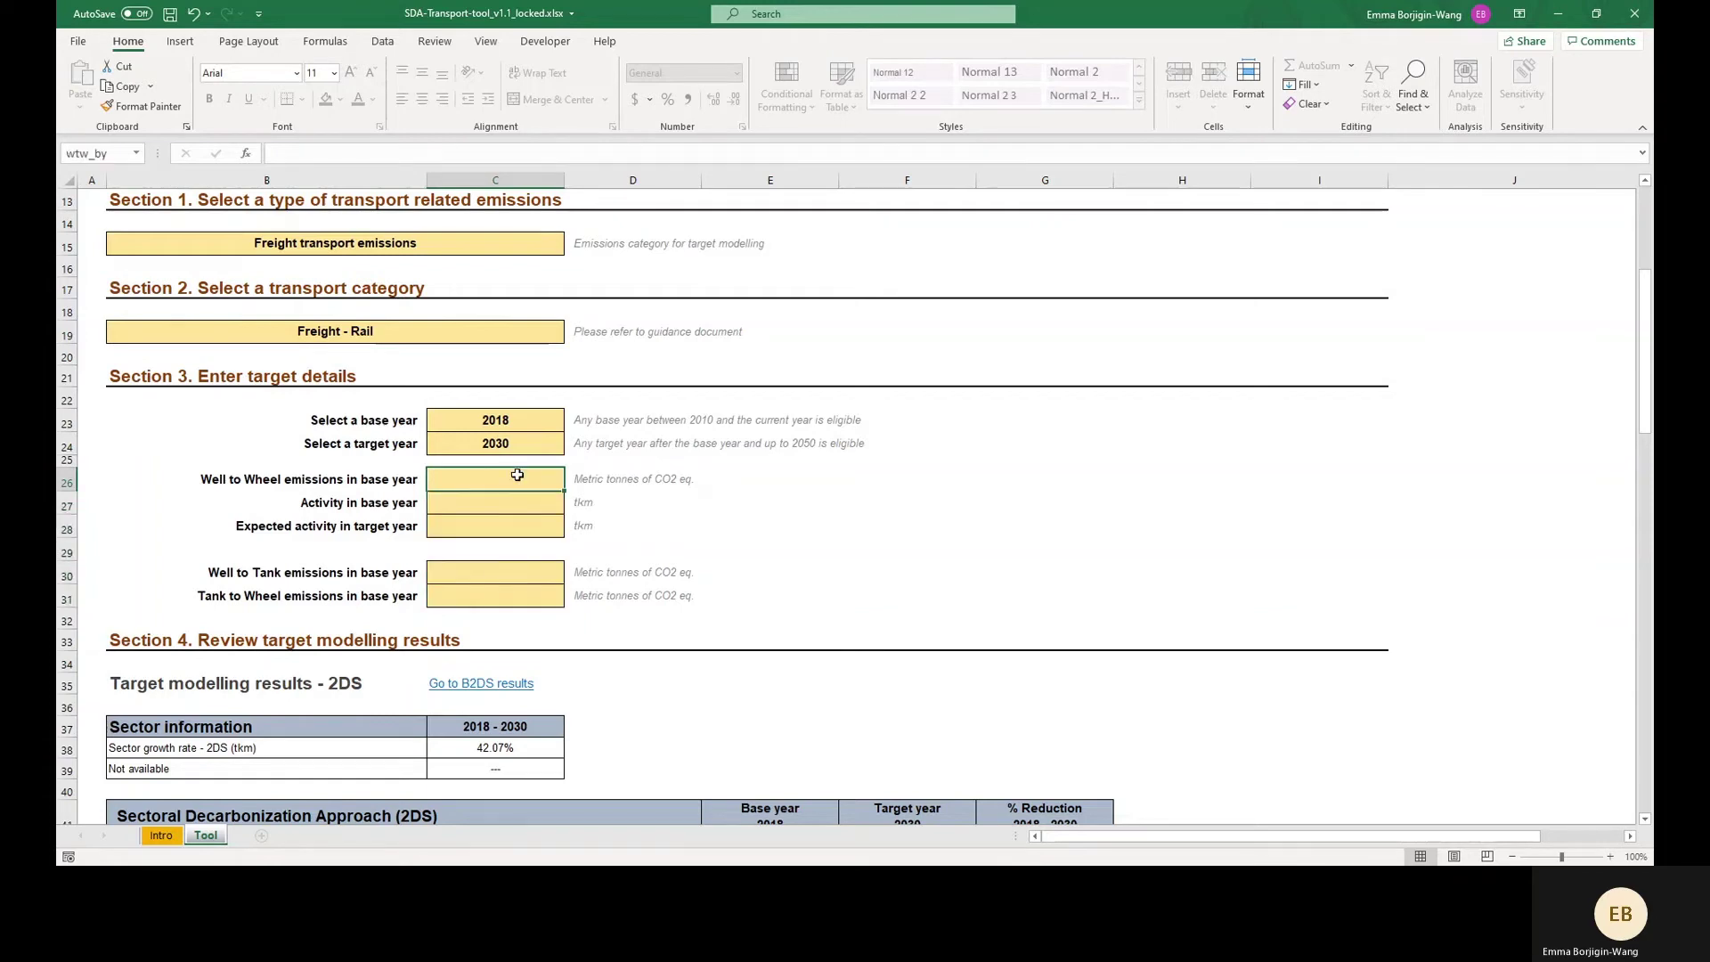
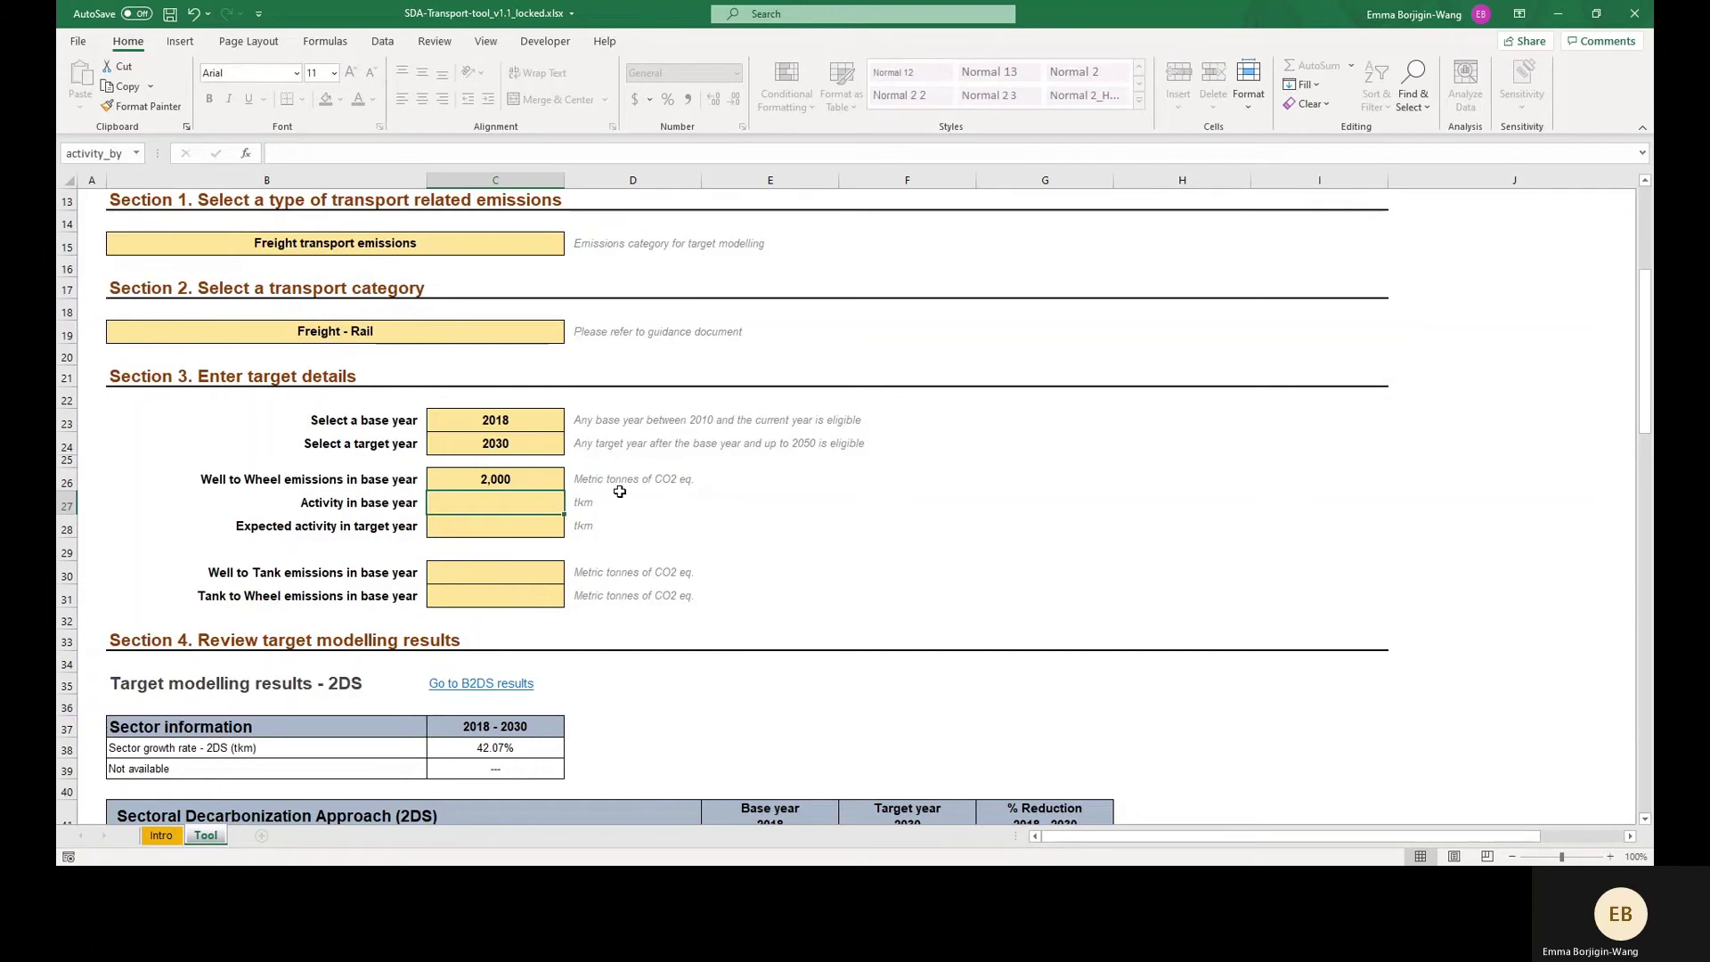
pyautogui.write('200,000,')
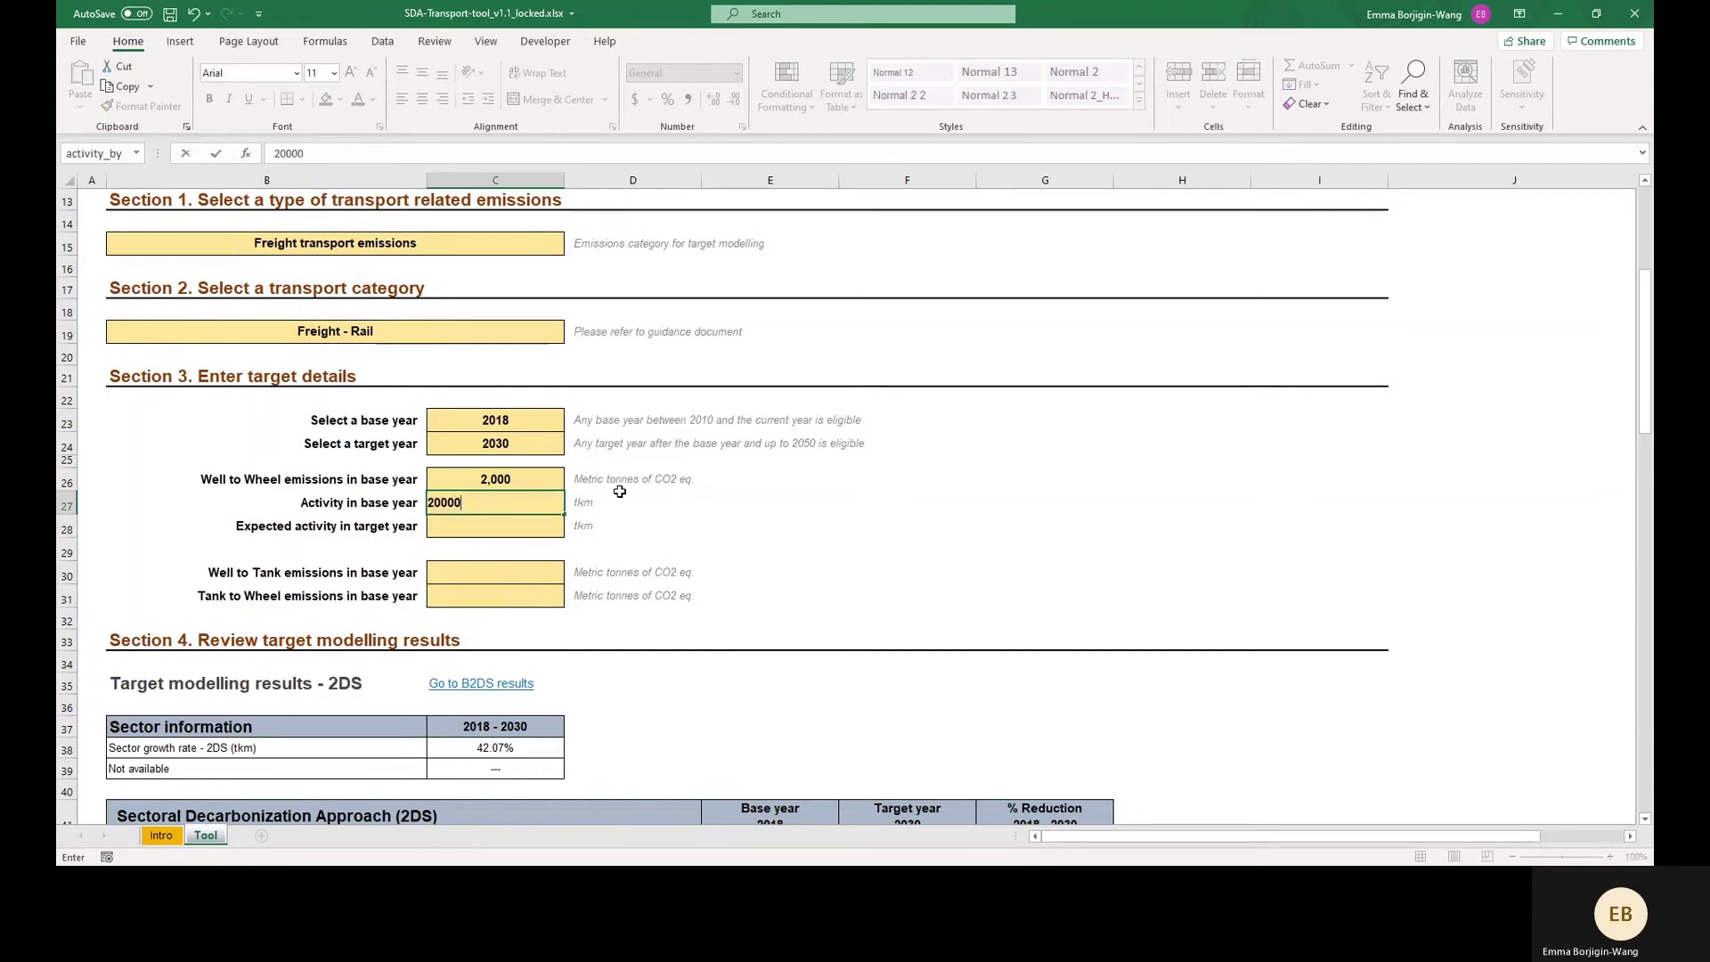
pyautogui.write('0000')
pyautogui.press('Return')
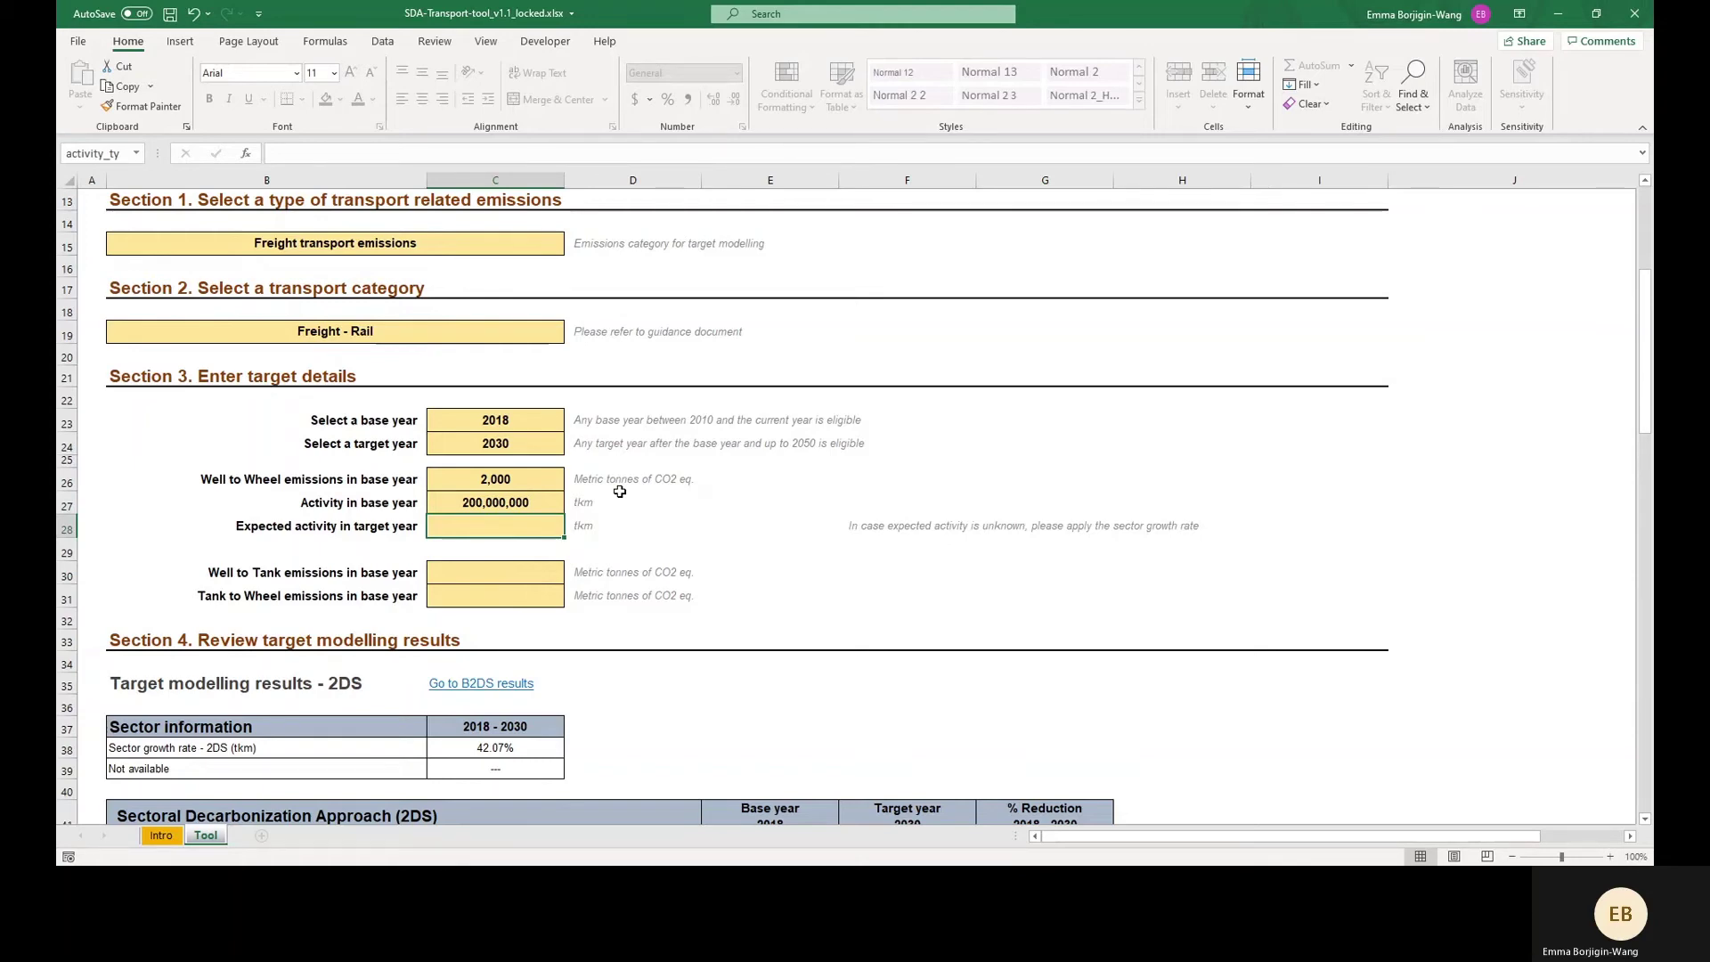
# Calculate the expected activity in target year as 1.5 times the base year activity, =activity_by*1.5.
pyautogui.write('=activity_by')
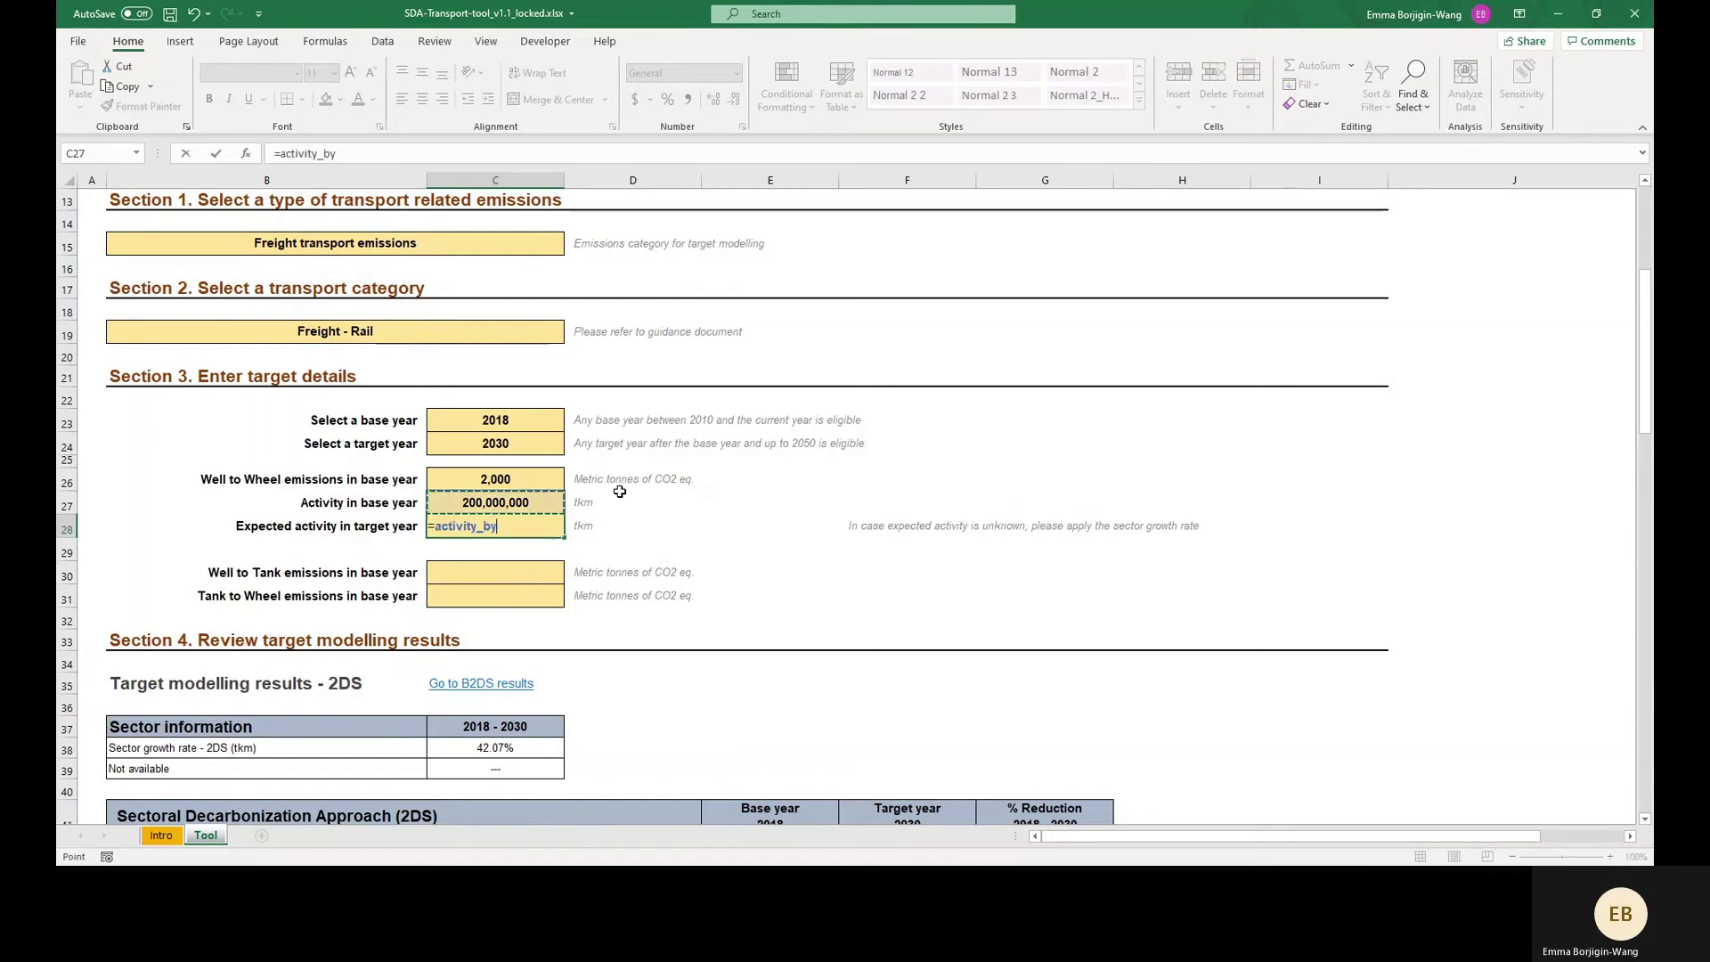
pyautogui.write('*1.5')
pyautogui.press('Return')
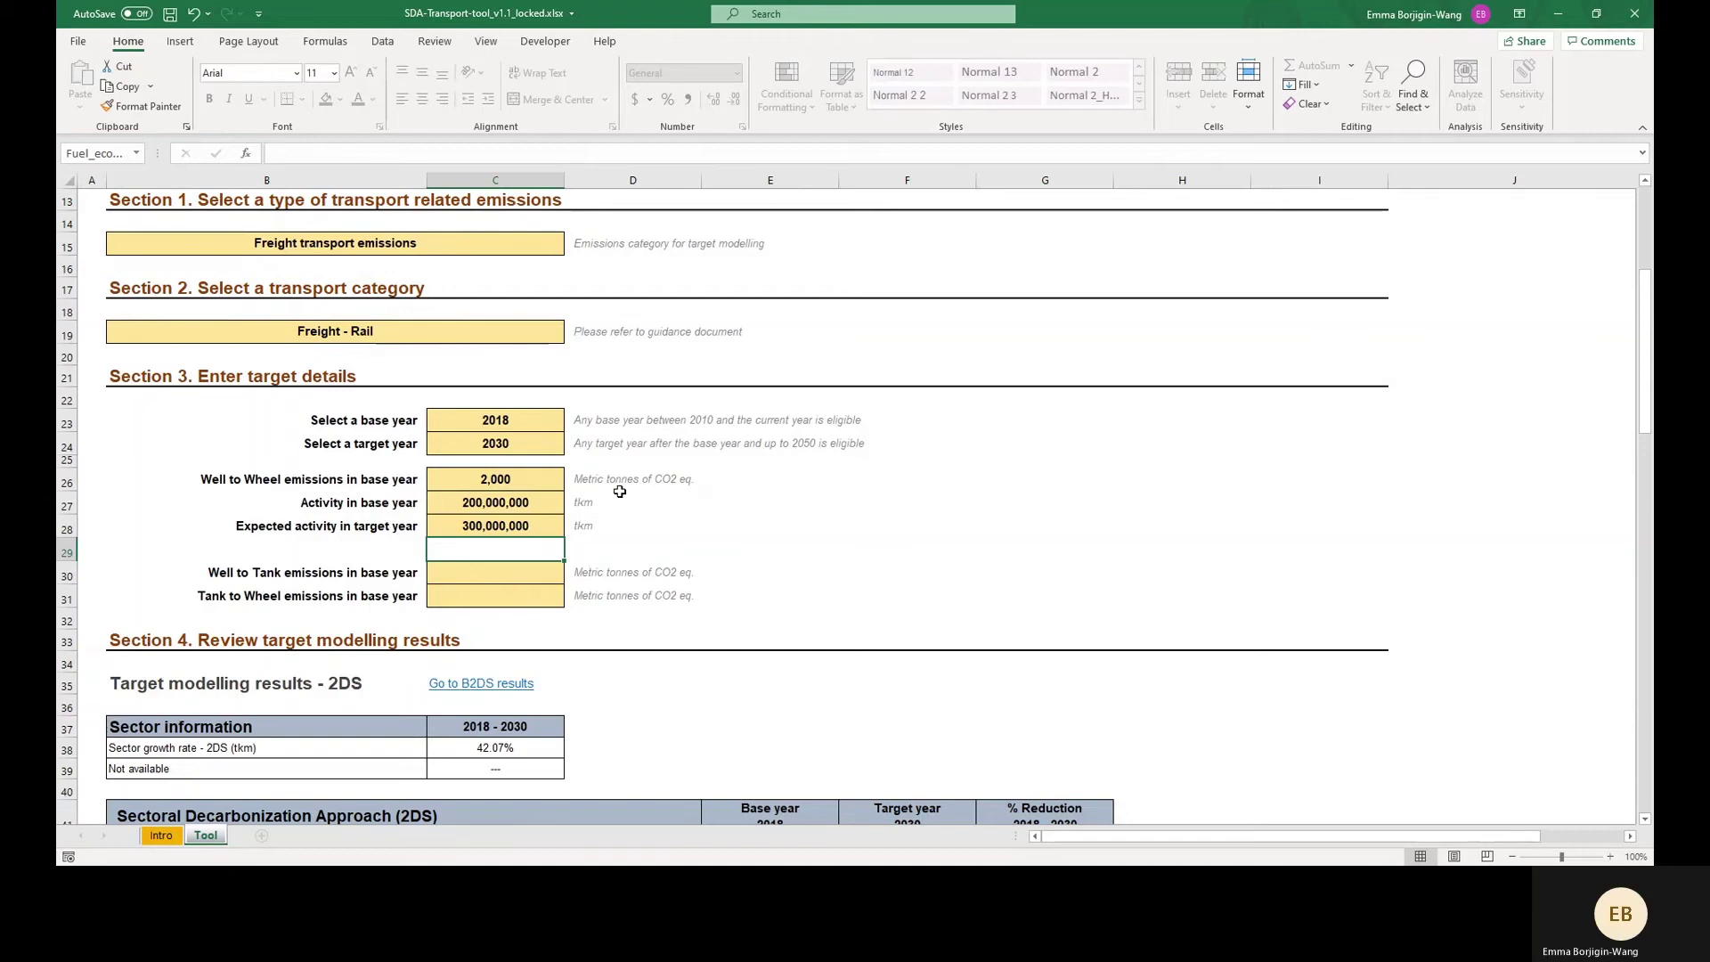
# Review the Freight - Rail 2DS results table with its absolute emissions and carbon intensity charts, leaving Well to Tank and Tank to Wheel blank.
pyautogui.moveTo(483, 574); pyautogui.dragTo(553, 602)
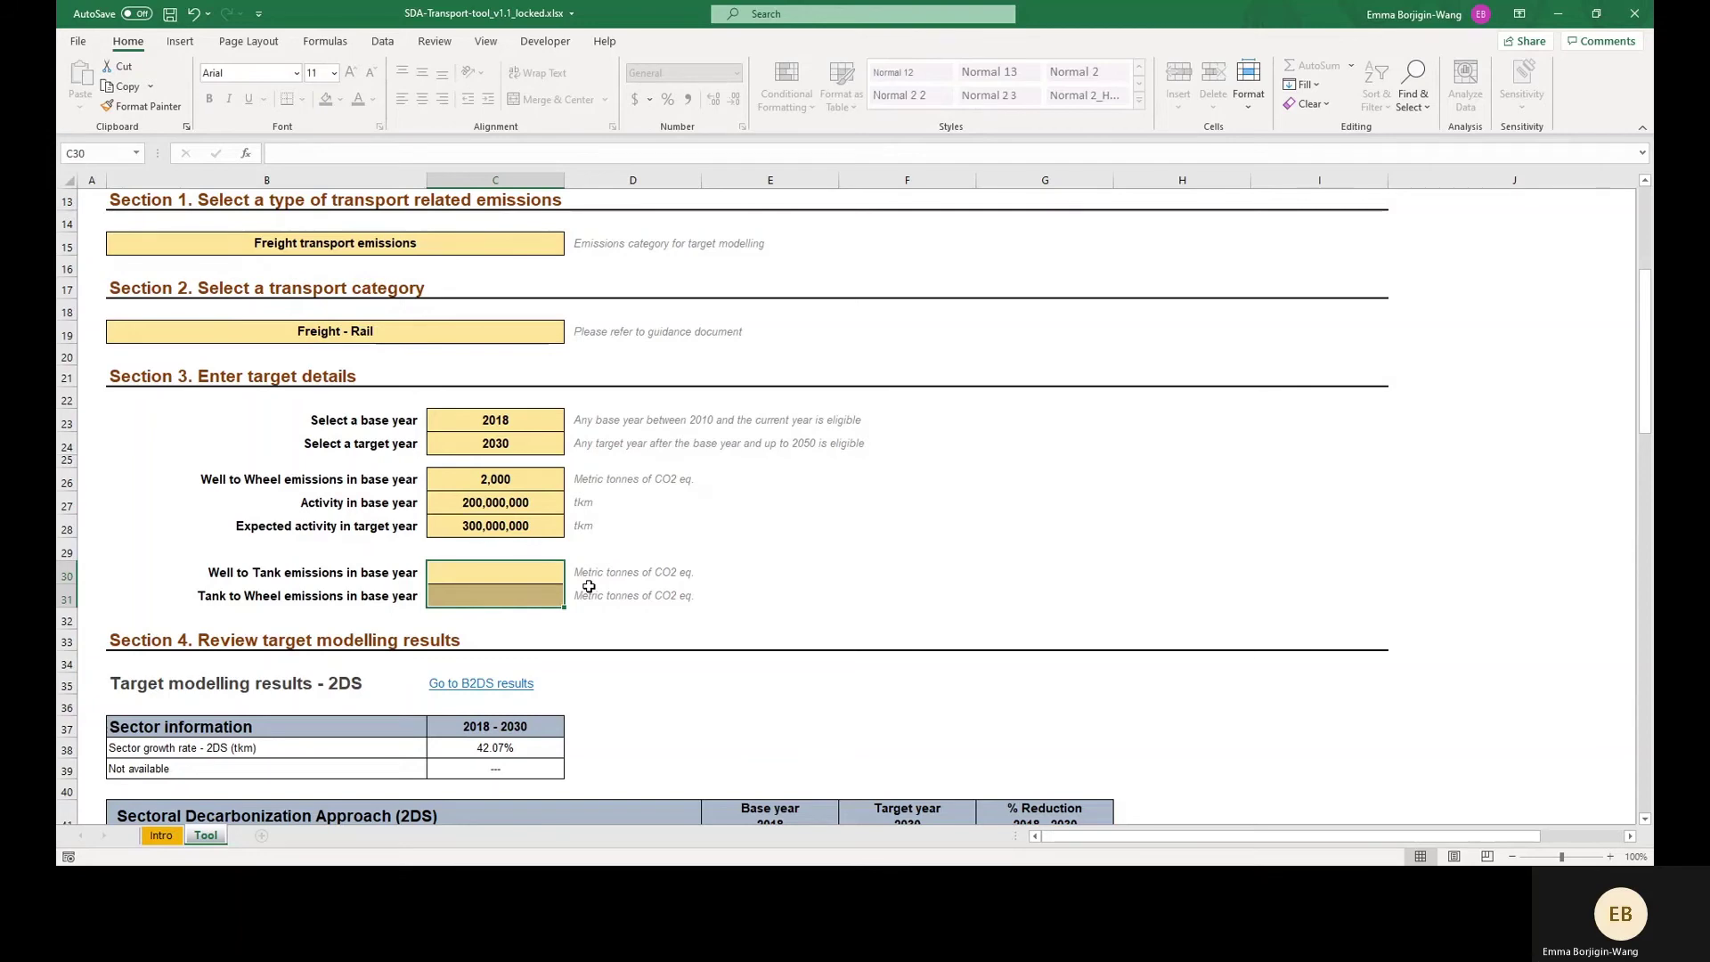
pyautogui.scroll(-6, 589, 586)
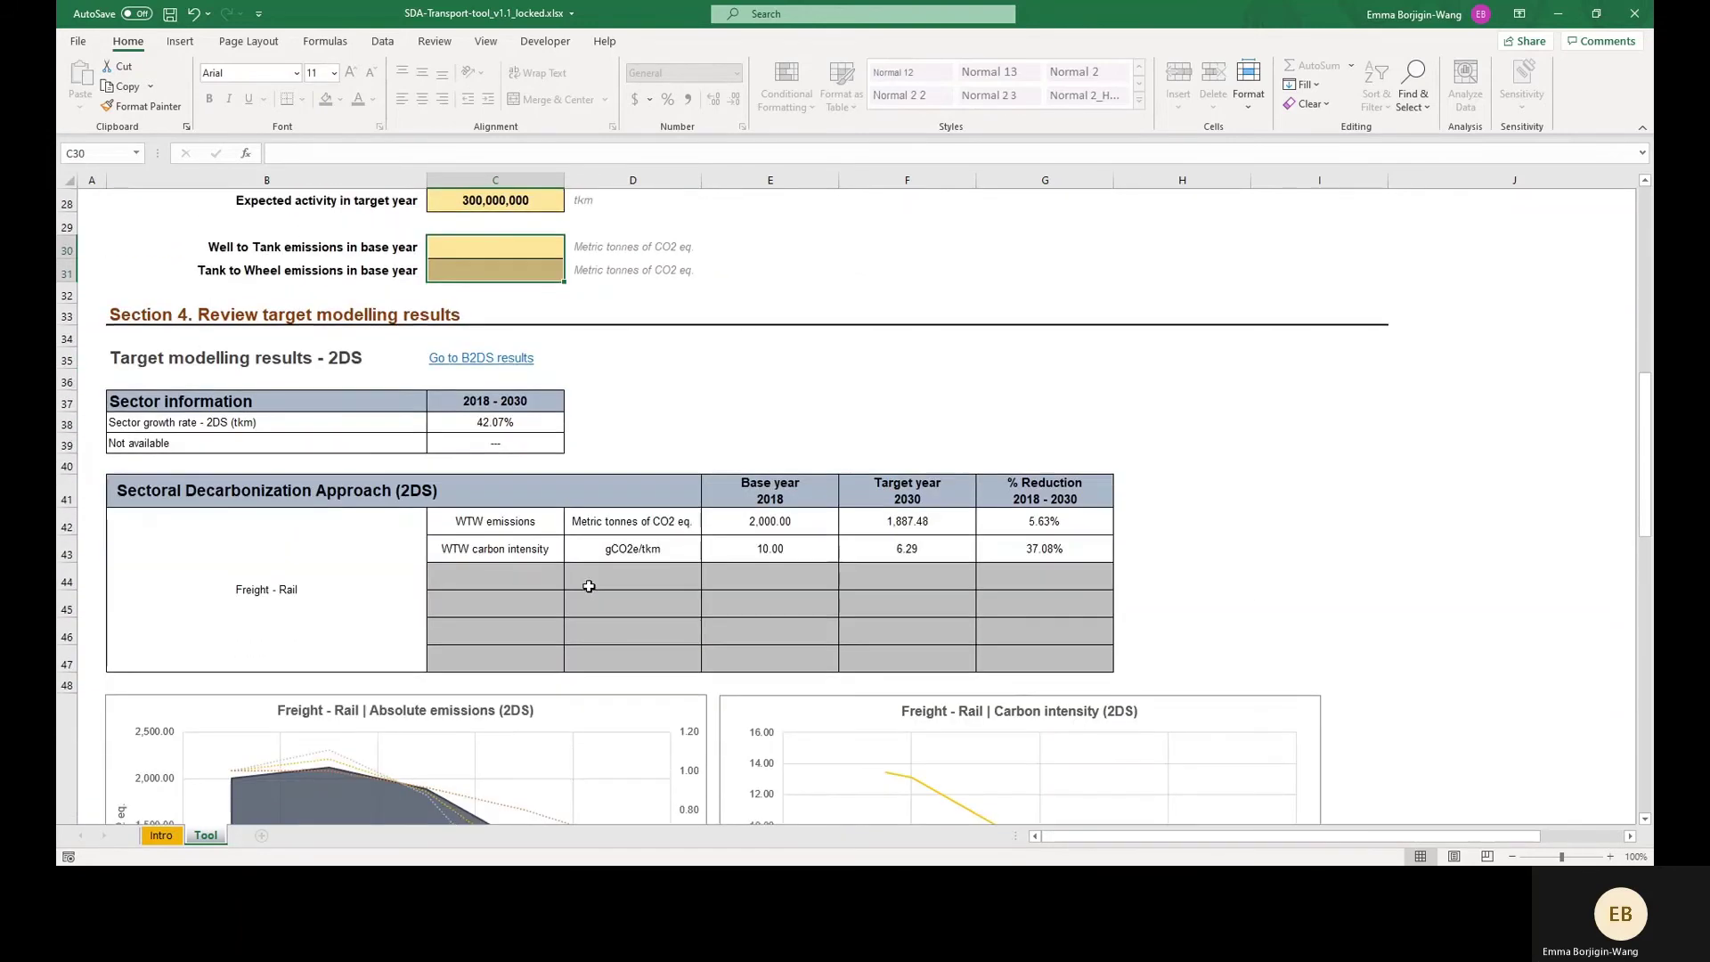
pyautogui.scroll(-1, 589, 586)
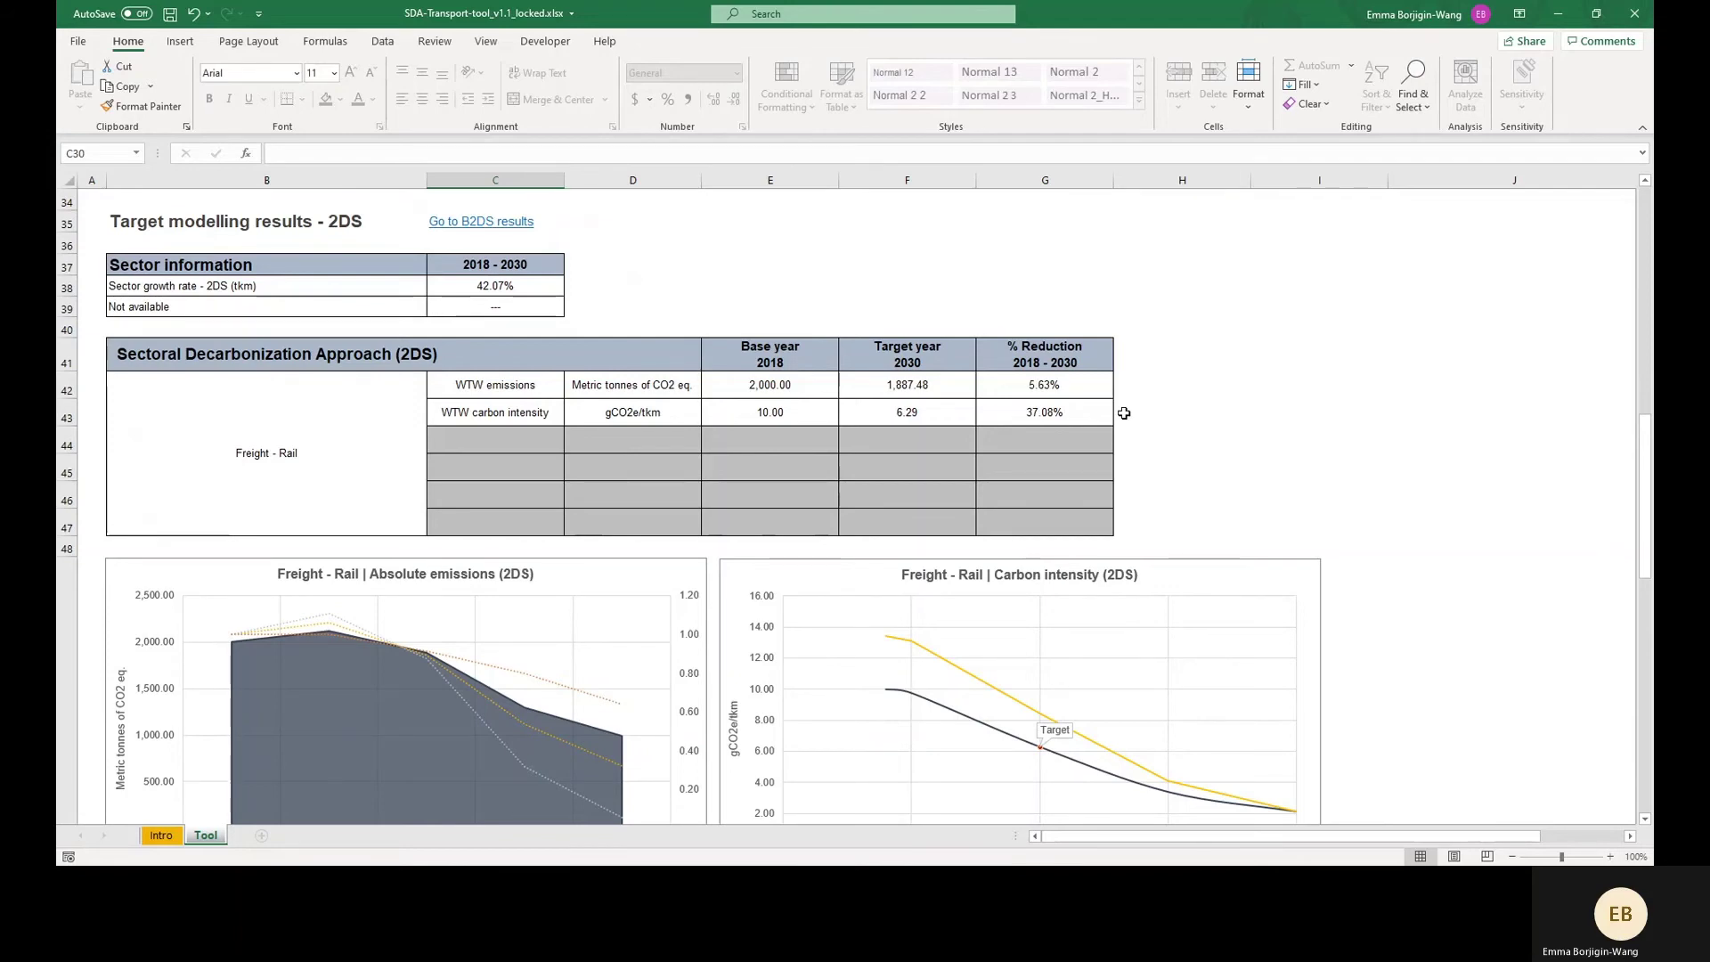
pyautogui.scroll(-2, 868, 623)
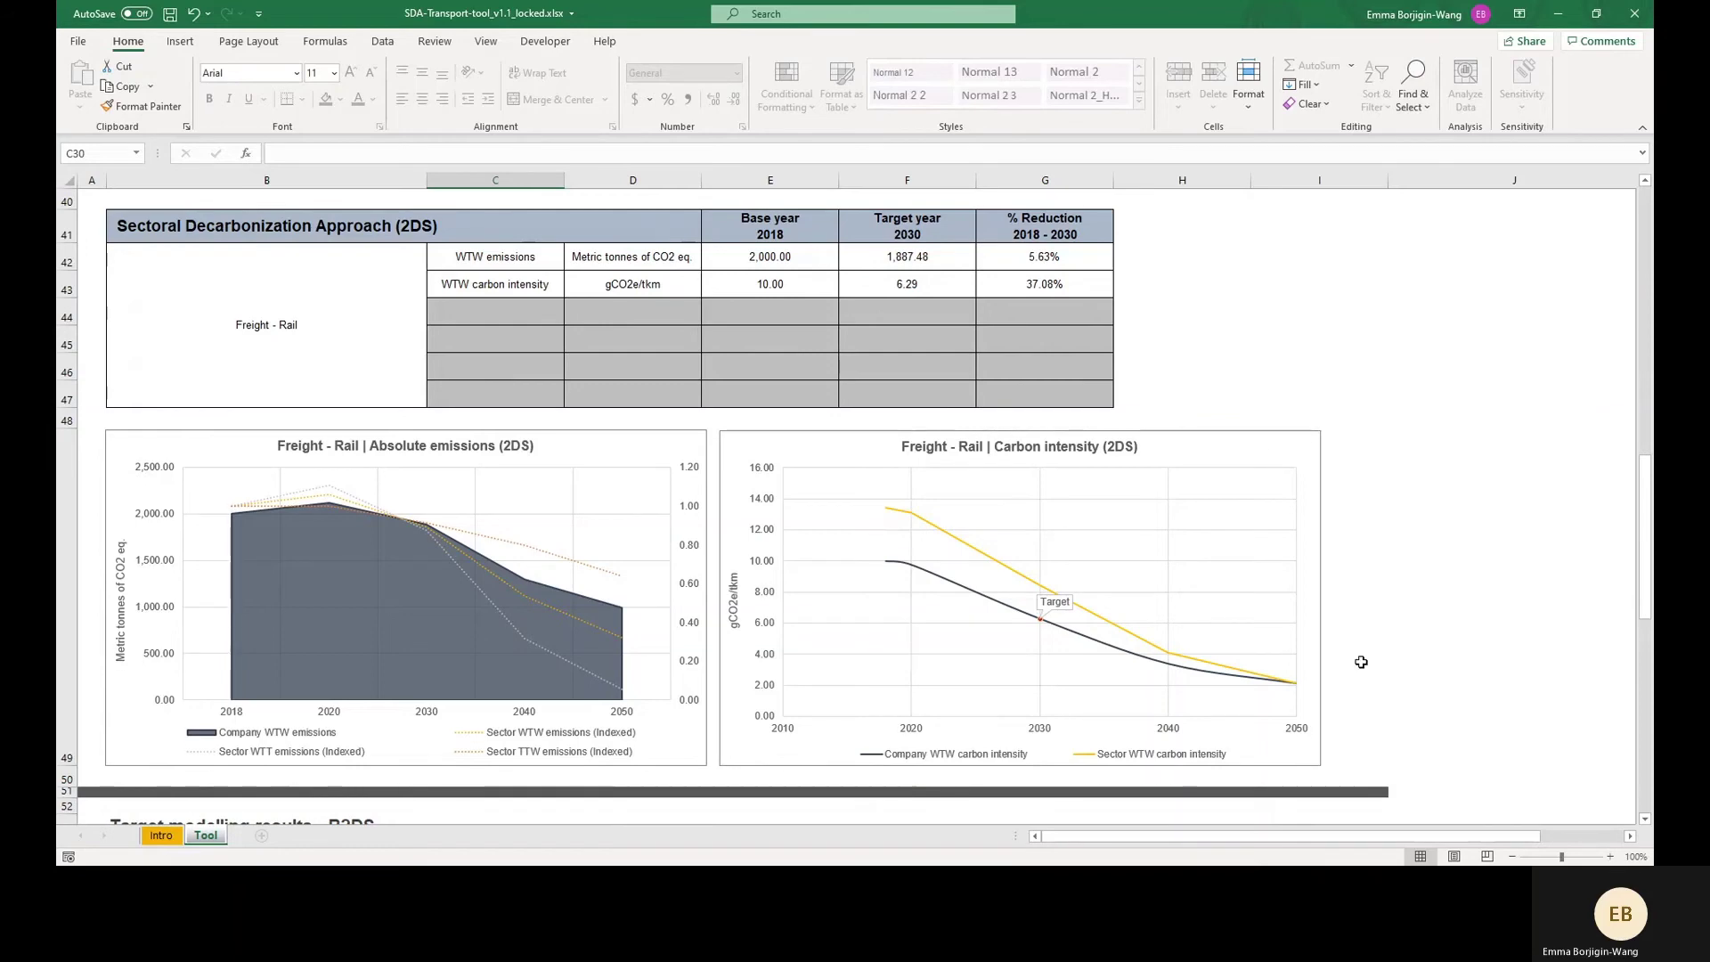
# Set the transport emissions type to Emissions from new vehicles and the transport category to Passenger - New light duty vehicles.
pyautogui.scroll(13, 1361, 668)
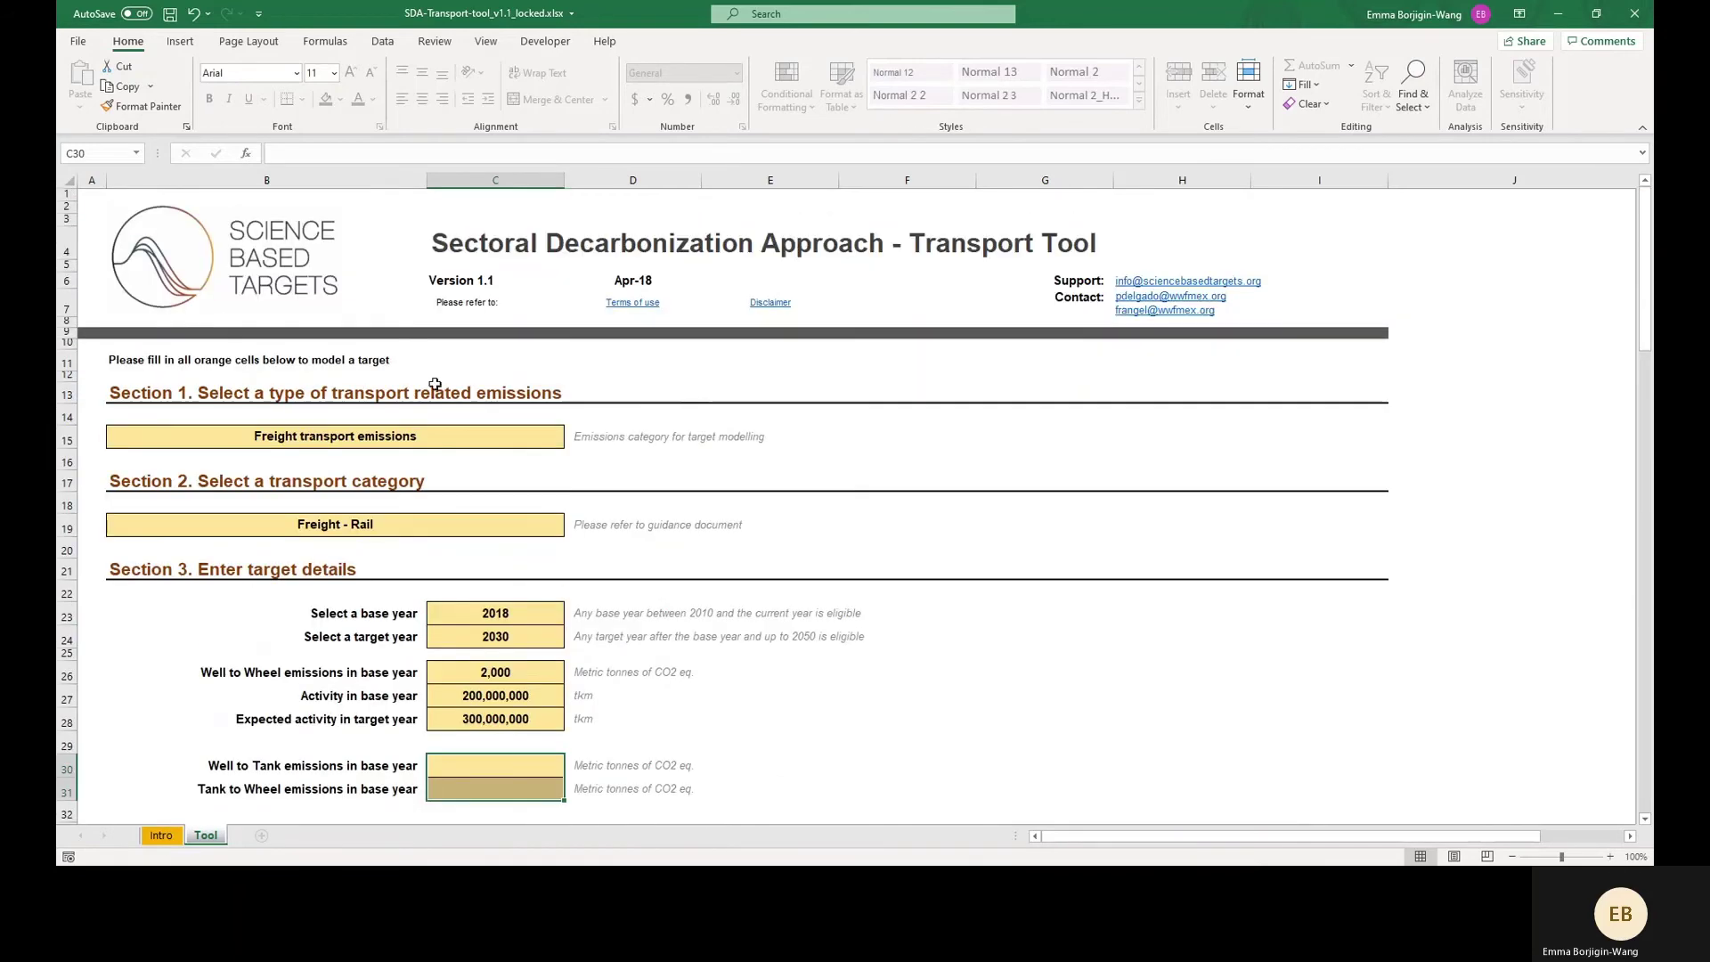
pyautogui.click(434, 443)
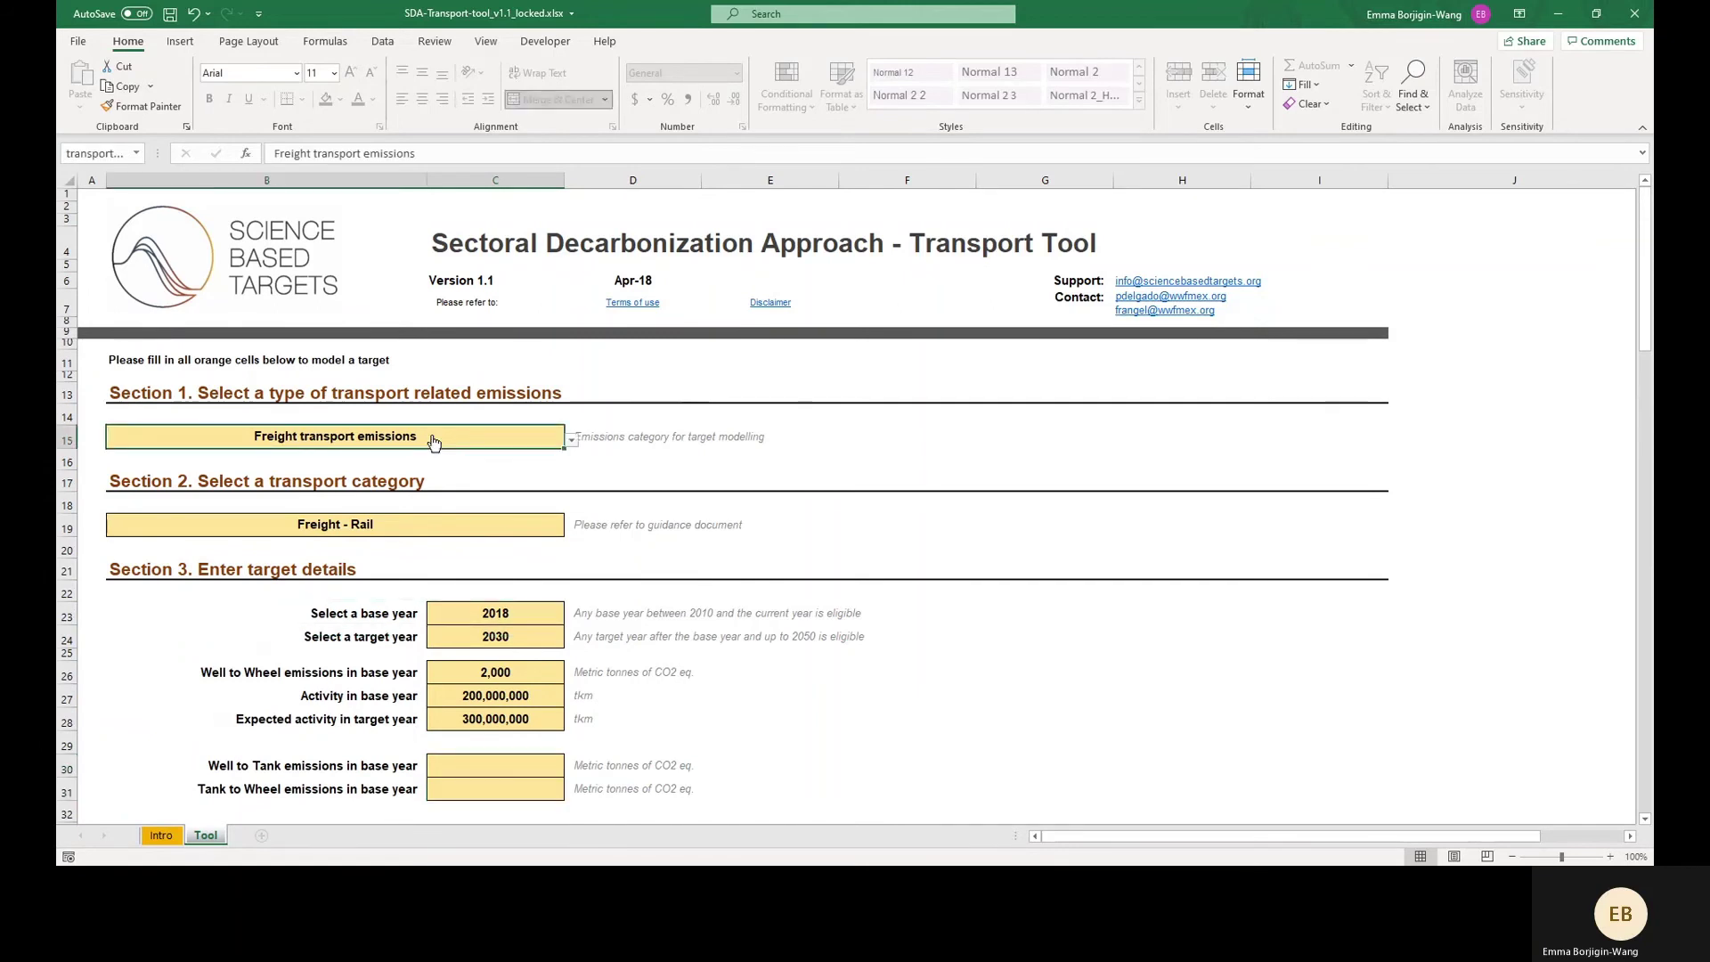
pyautogui.hotkey('alt', 'Down')
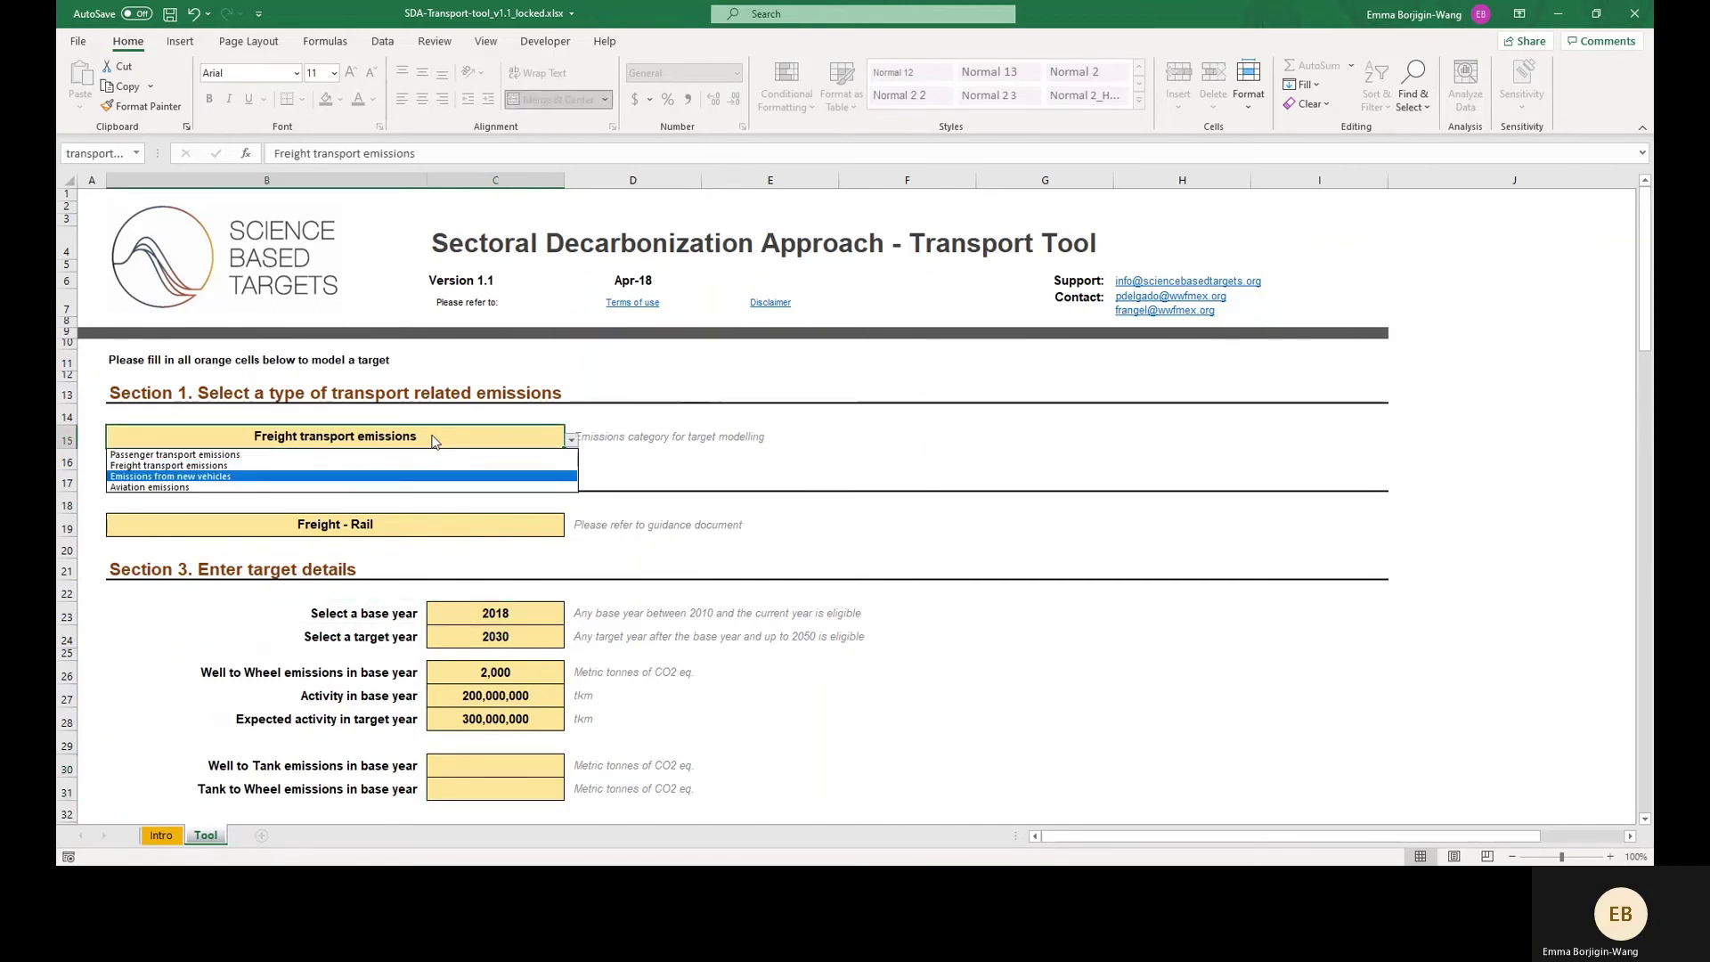
pyautogui.press('Escape')
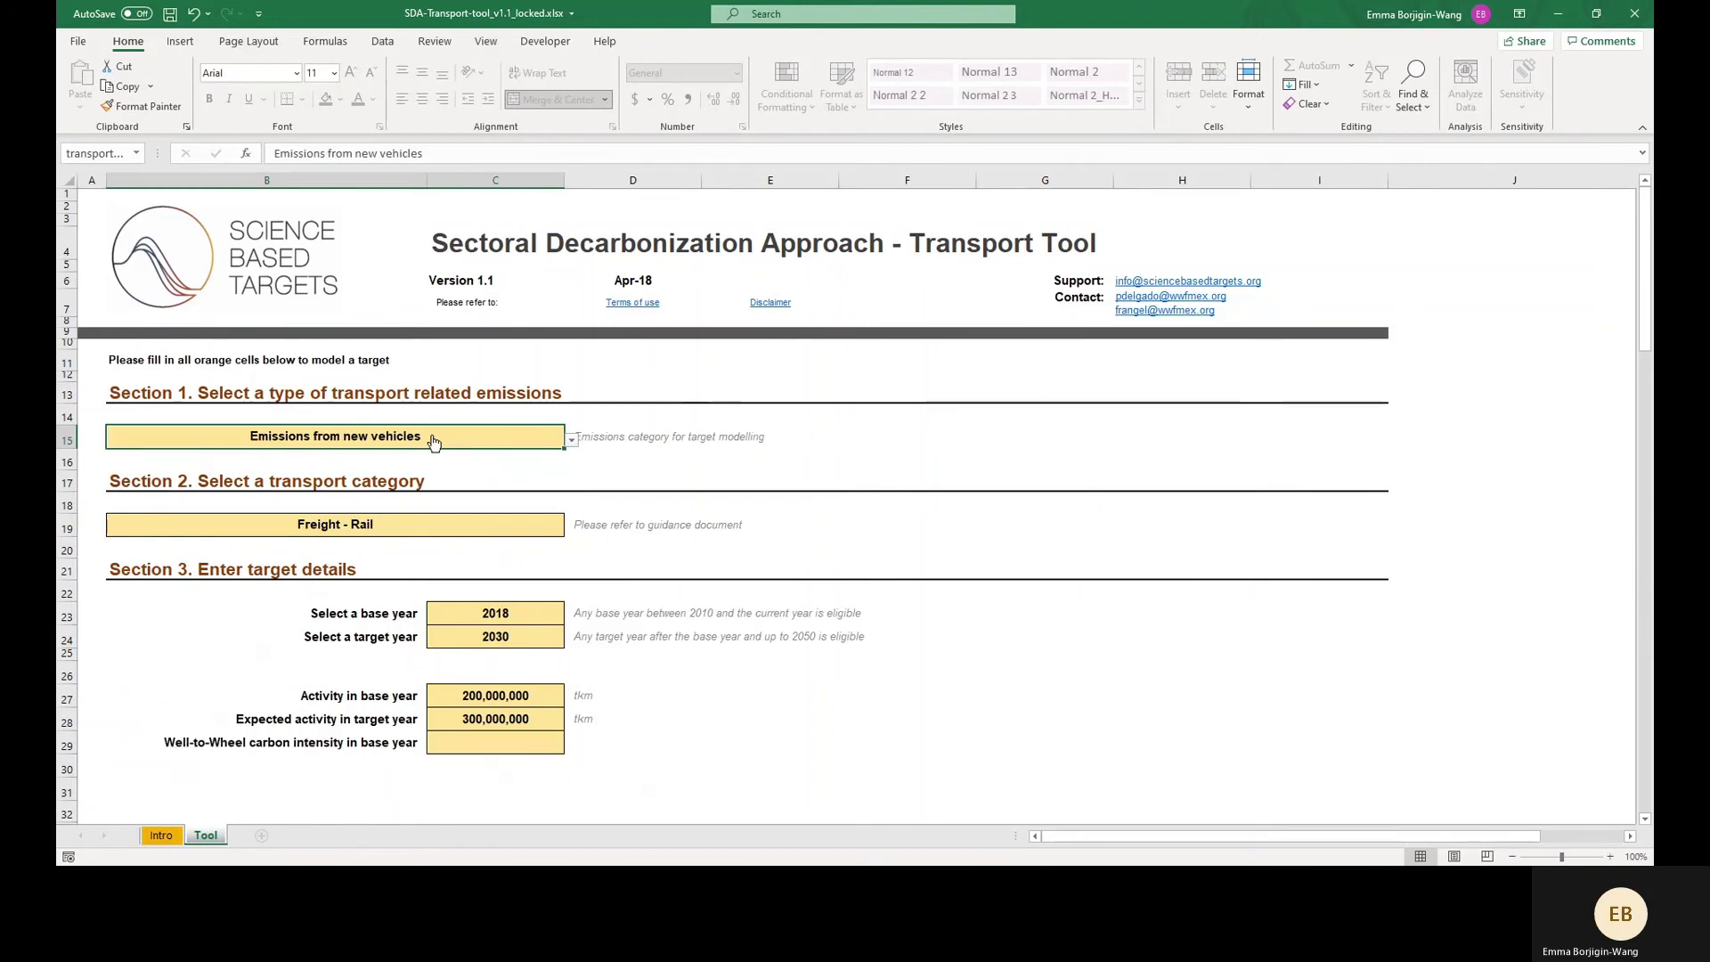
pyautogui.click(537, 532)
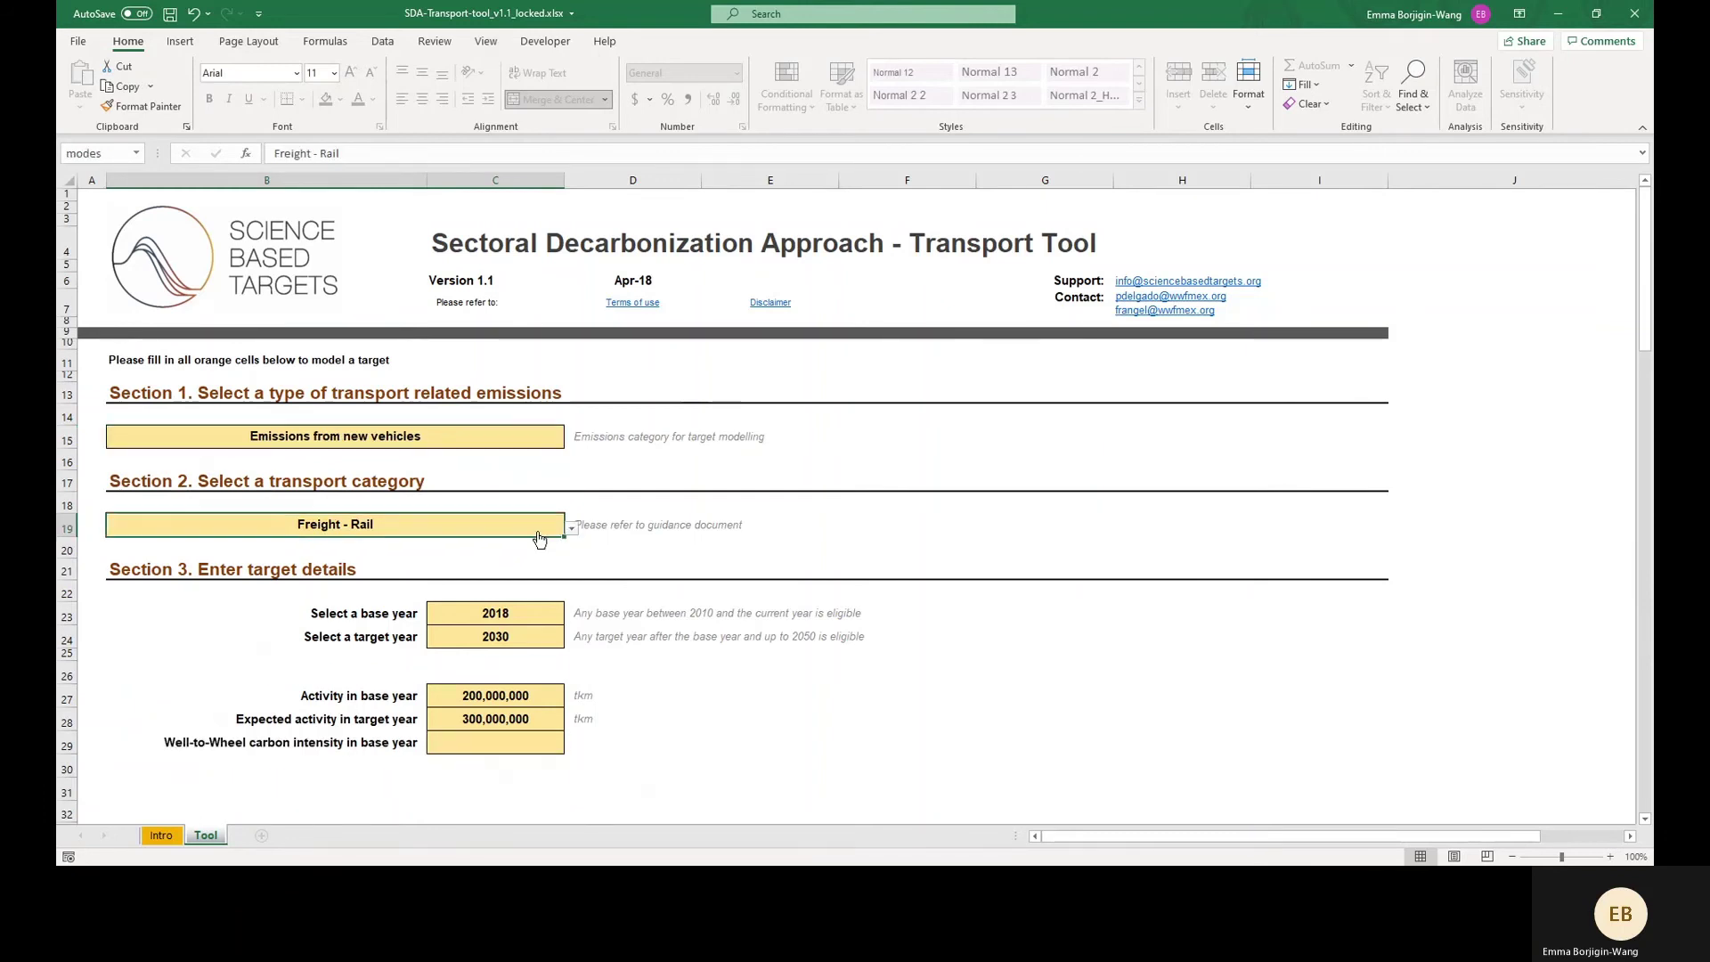
pyautogui.hotkey('alt', 'Down')
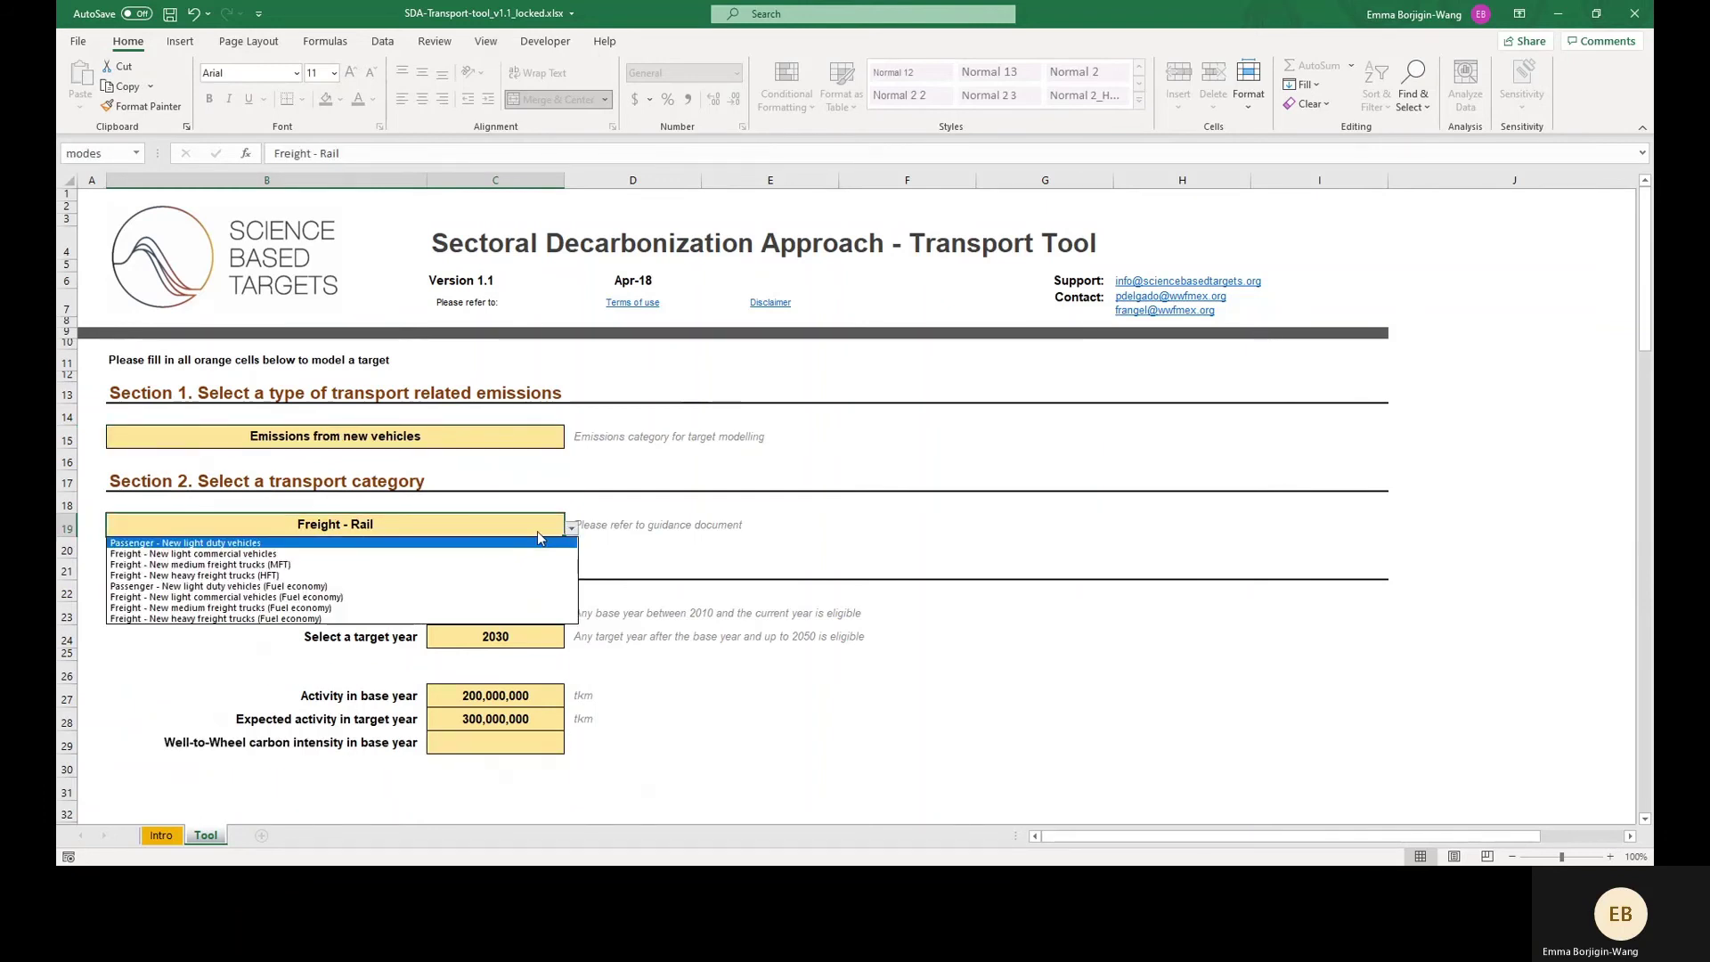
pyautogui.press('Return')
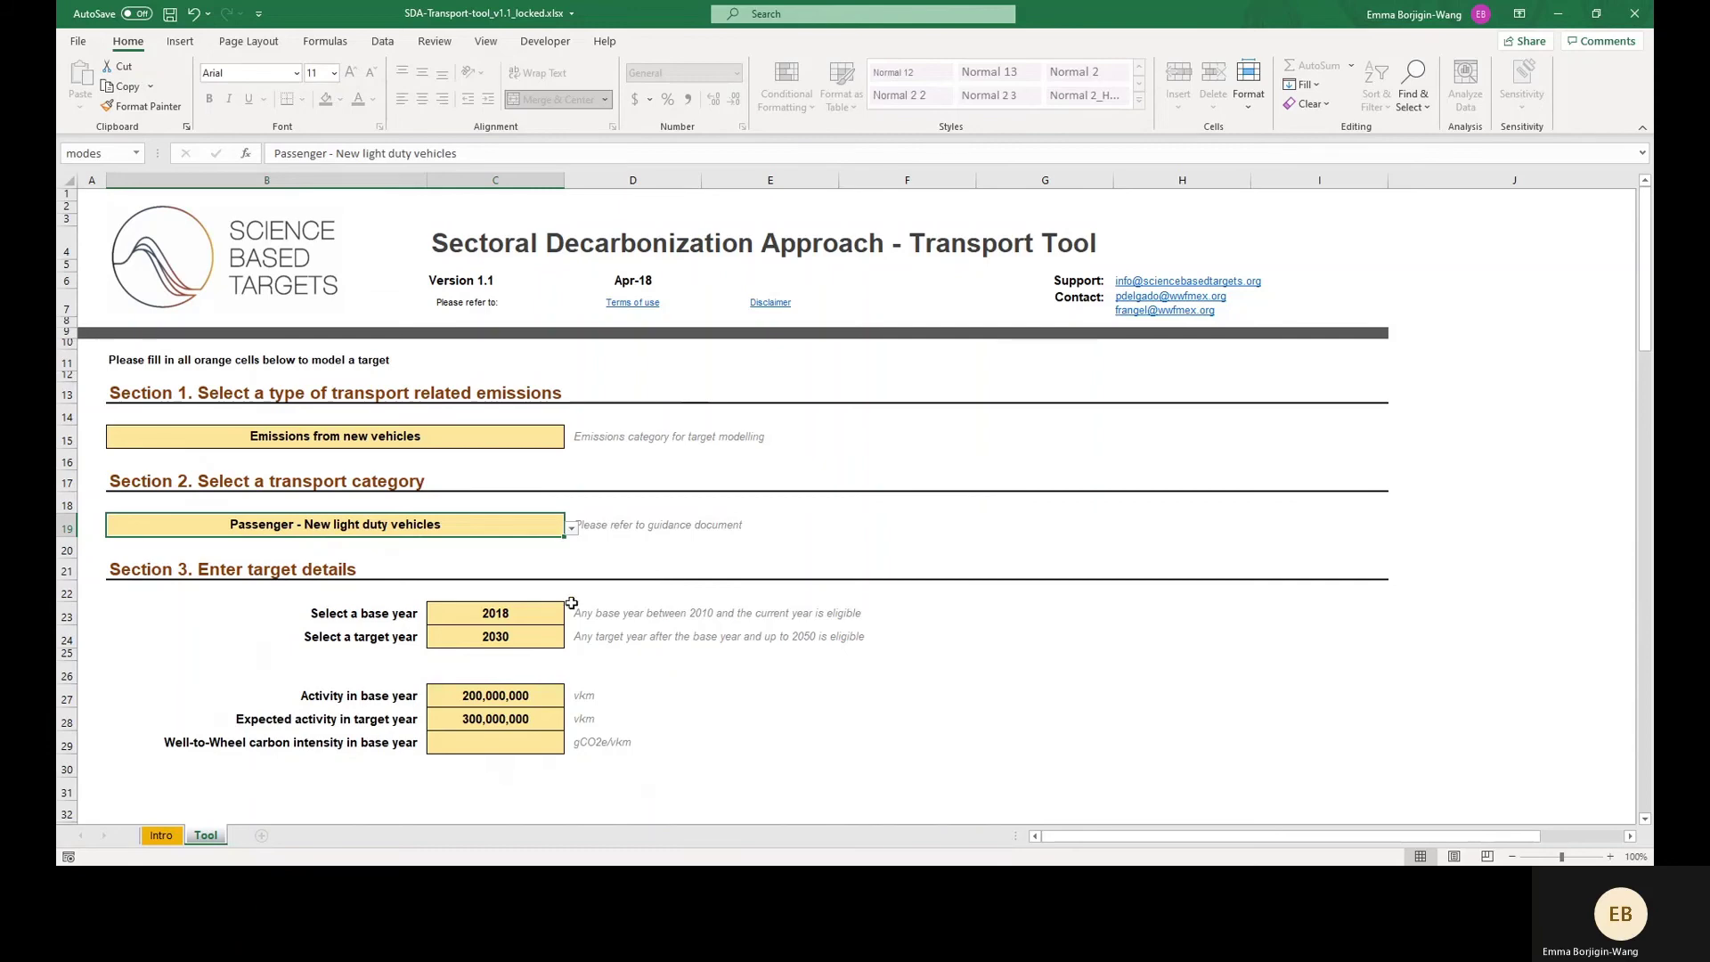
pyautogui.scroll(-2, 521, 619)
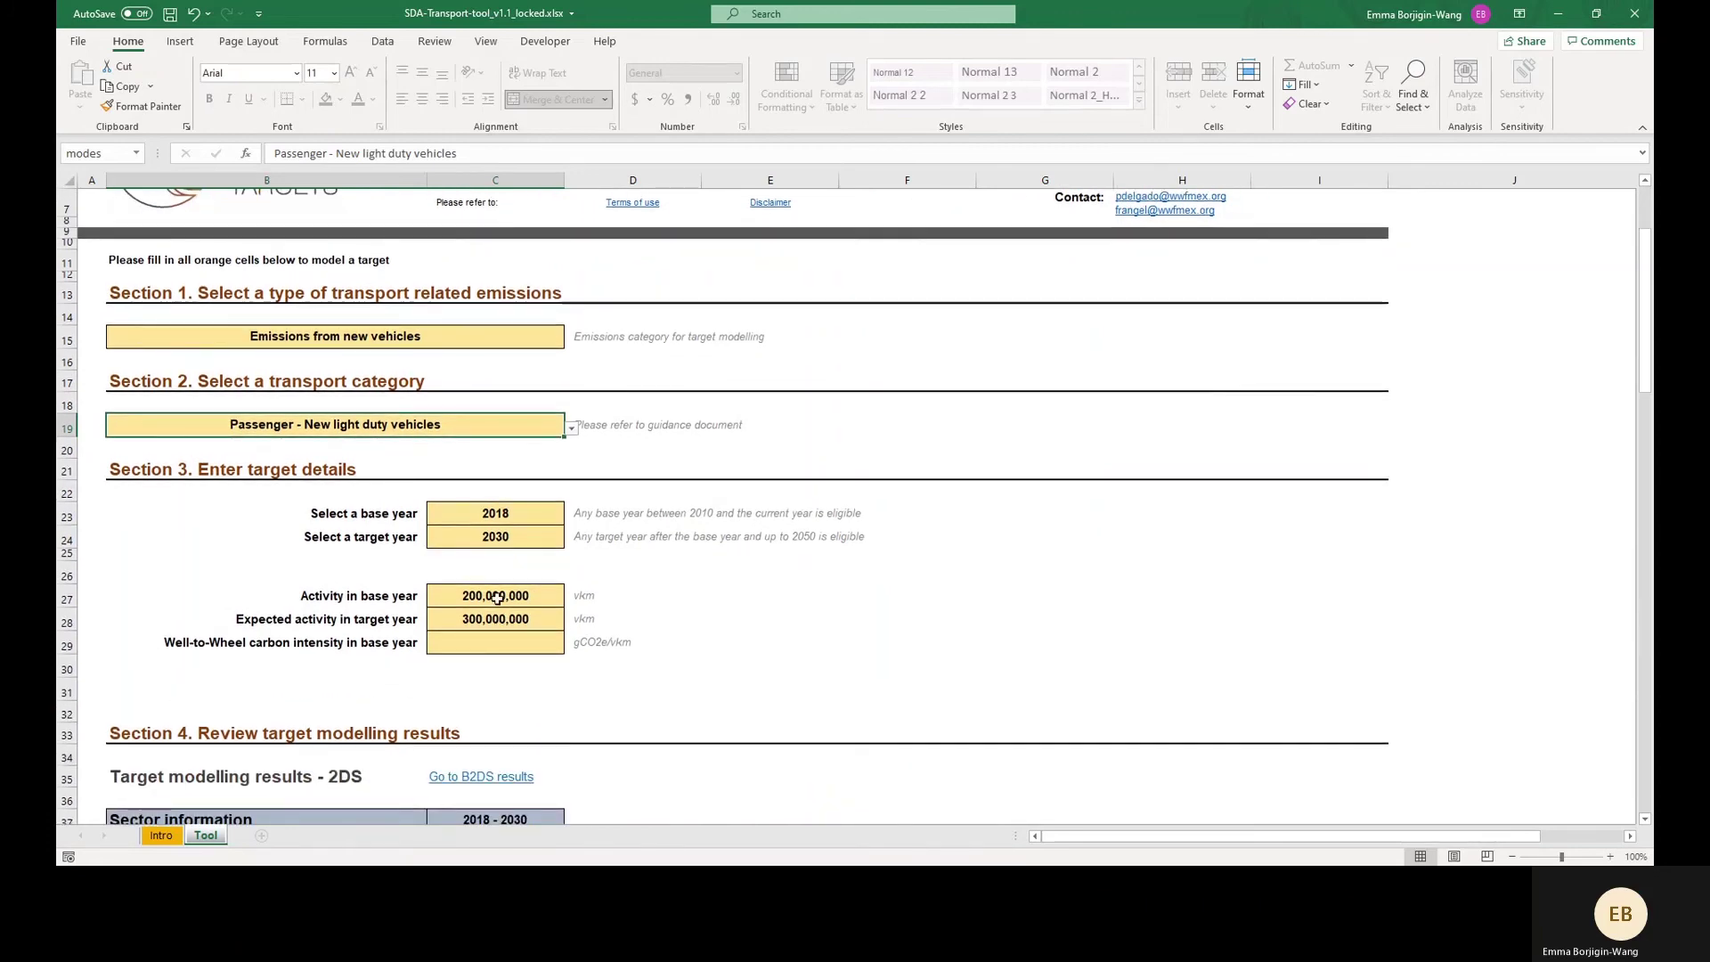
pyautogui.moveTo(497, 597); pyautogui.dragTo(493, 639)
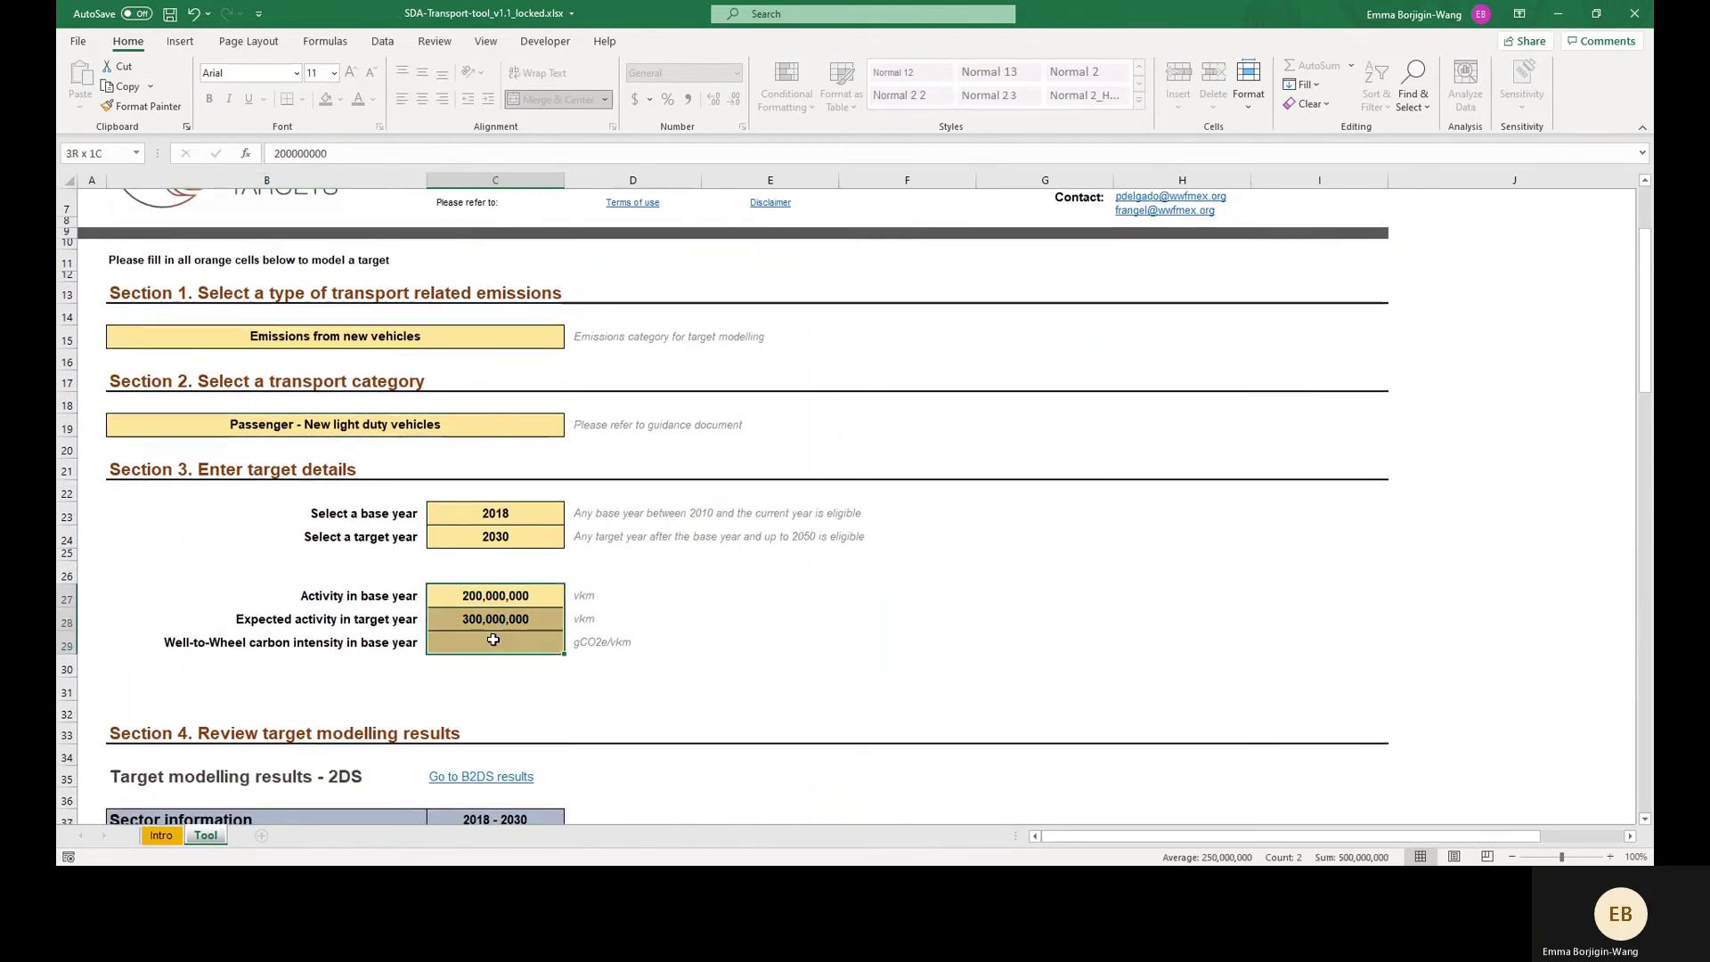
pyautogui.press('Delete')
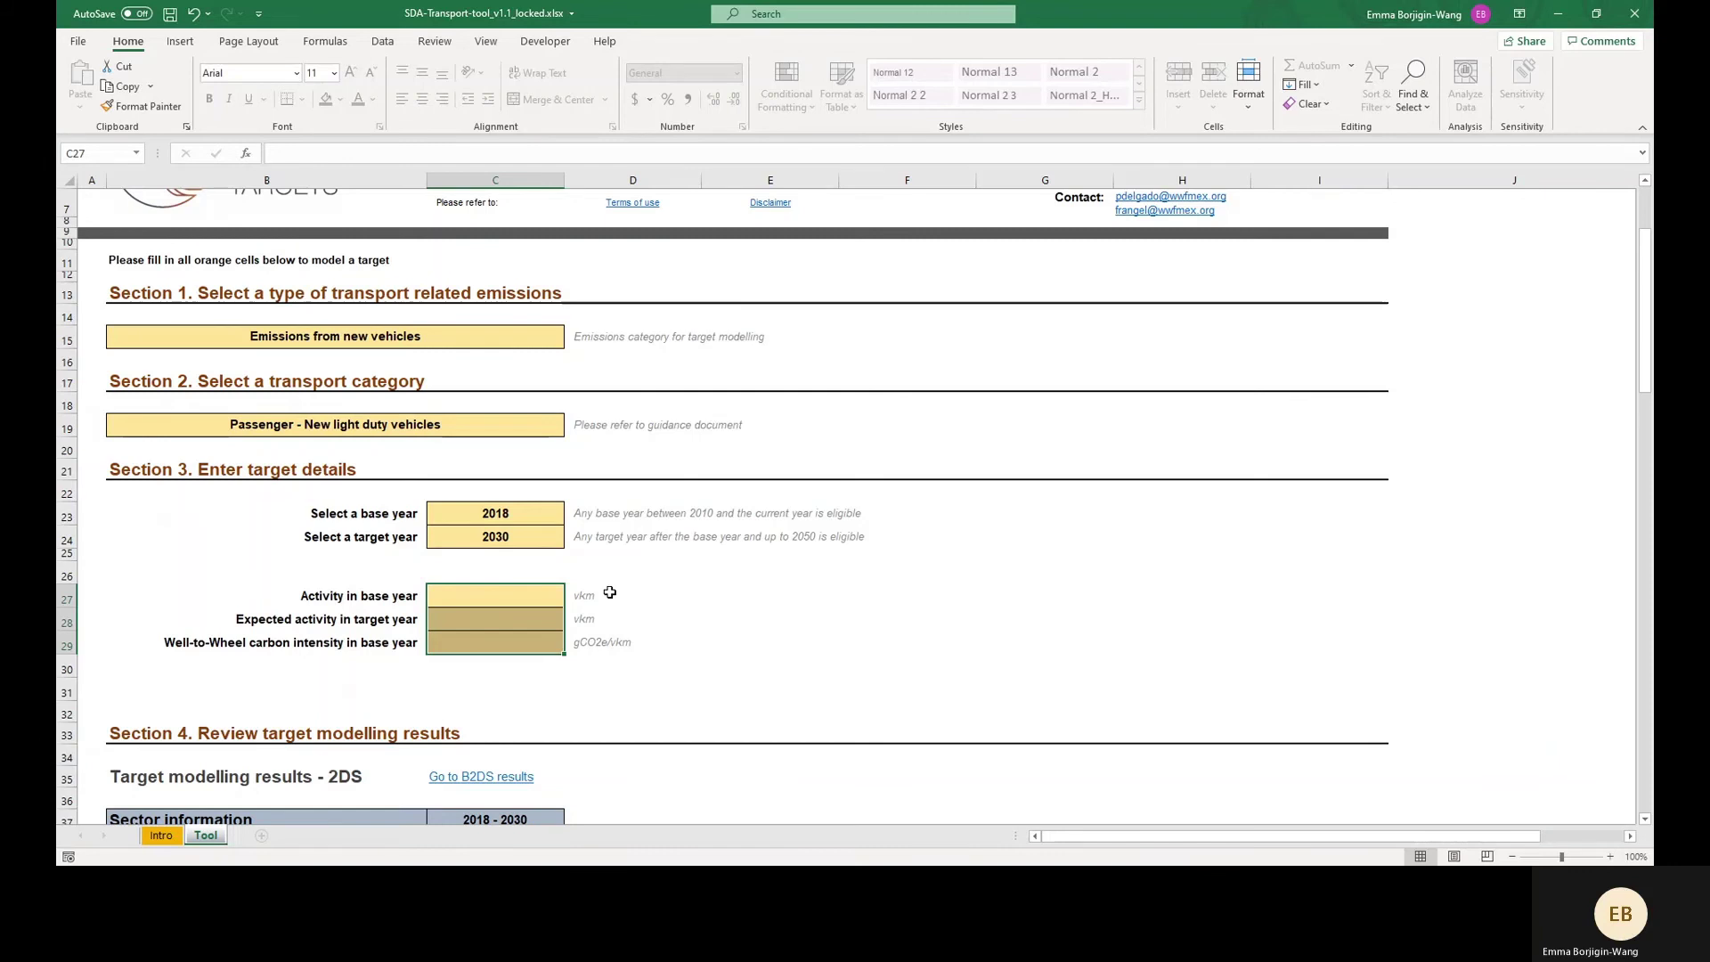
pyautogui.click(513, 594)
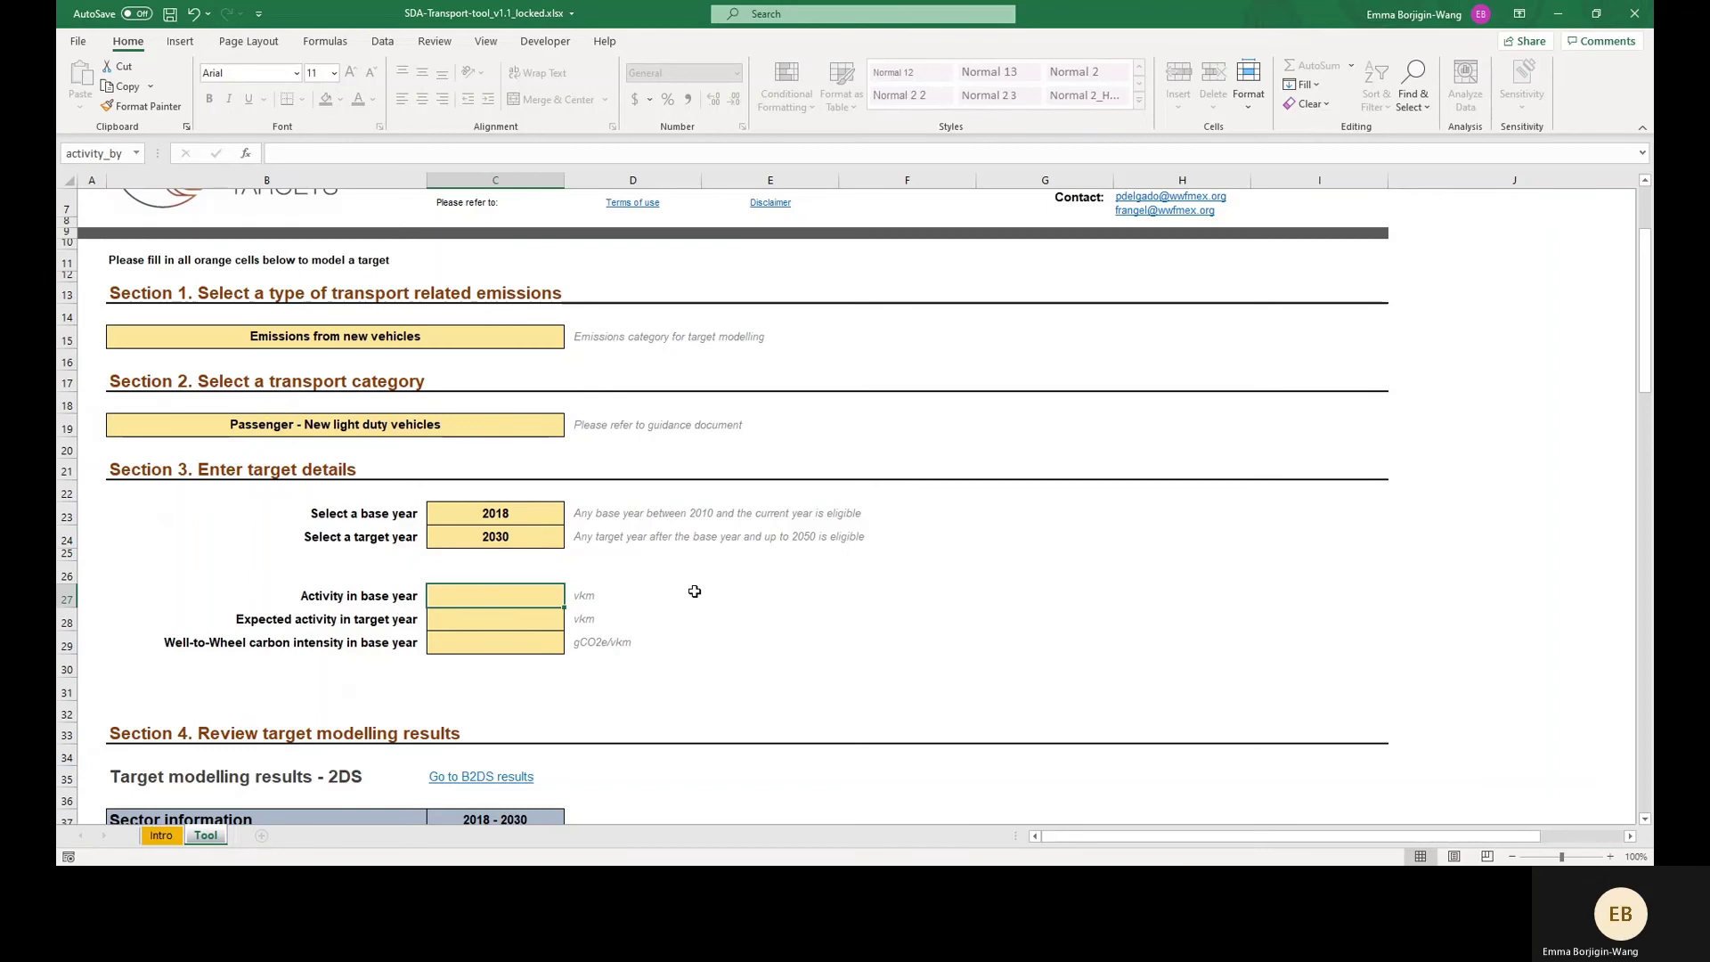
pyautogui.write('10,000,00')
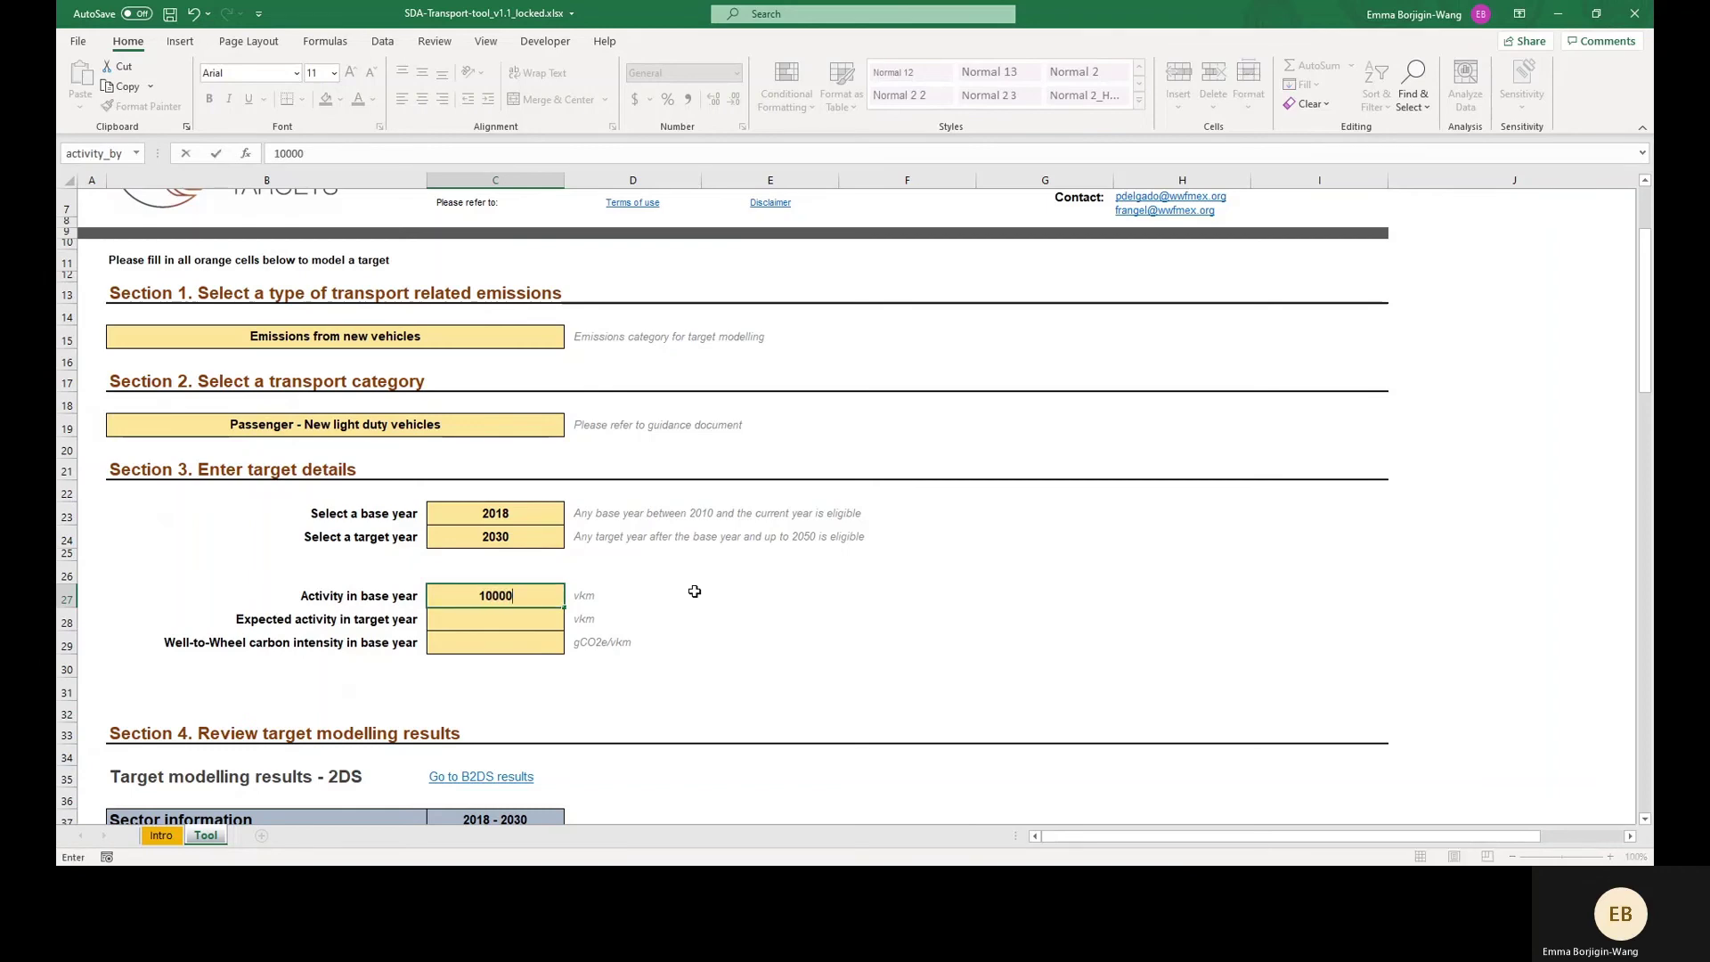
pyautogui.write('0,000')
pyautogui.press('Return')
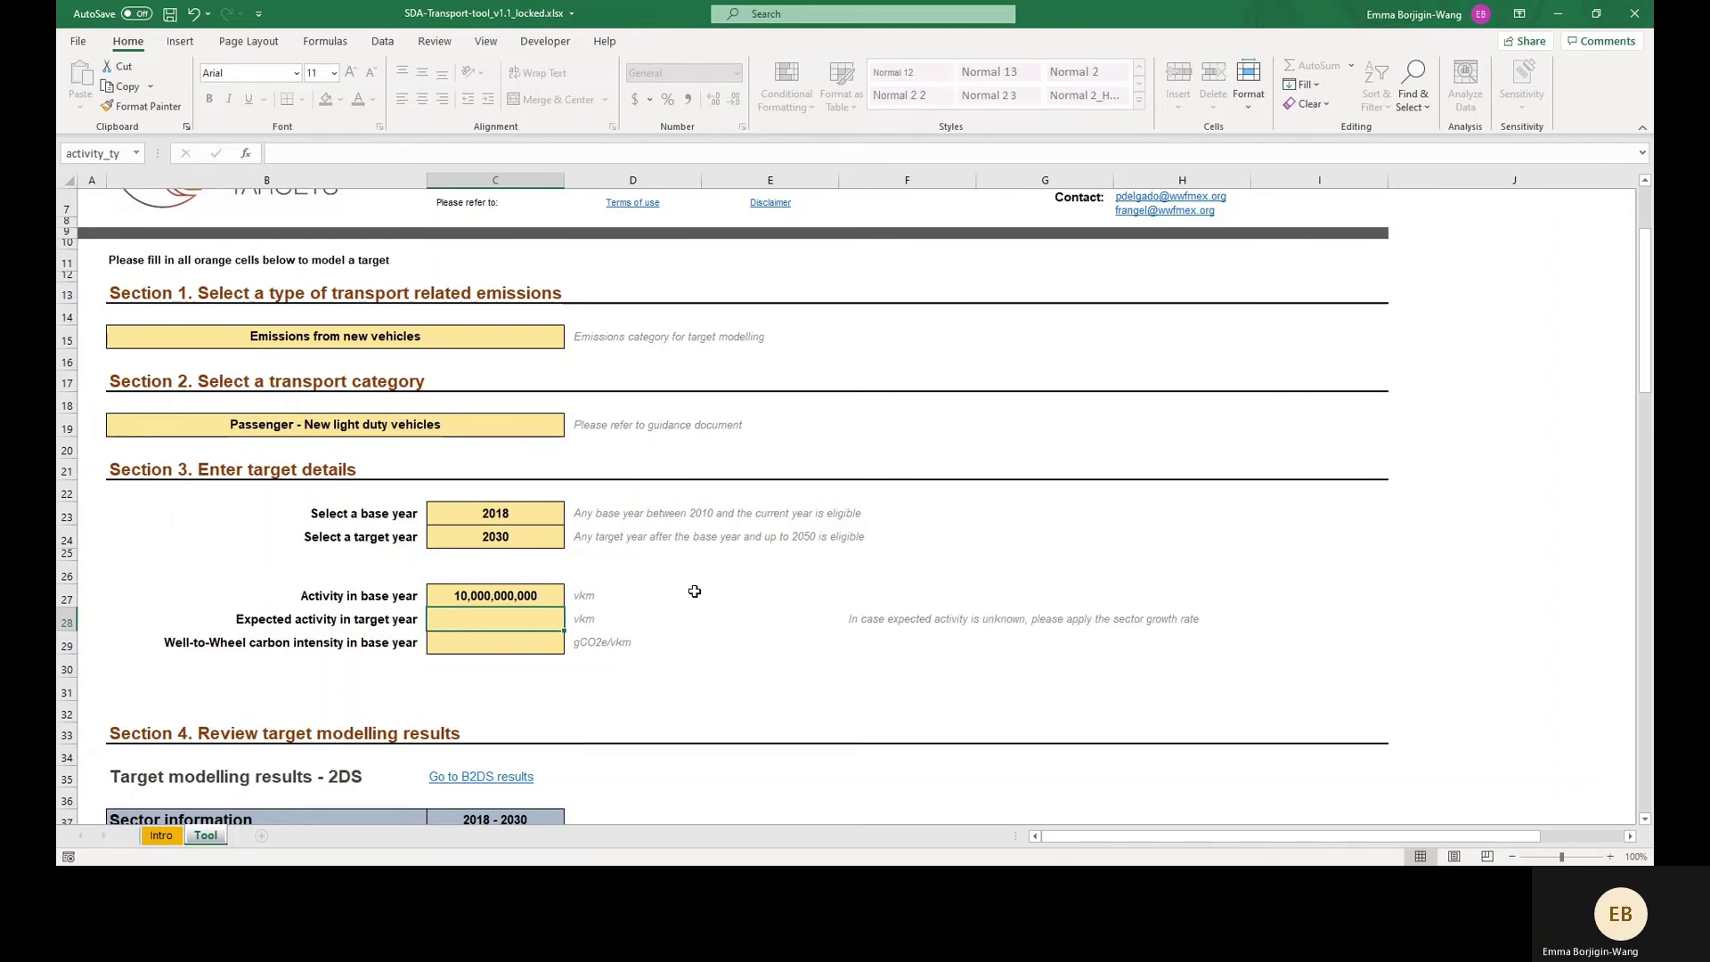
pyautogui.write('13')
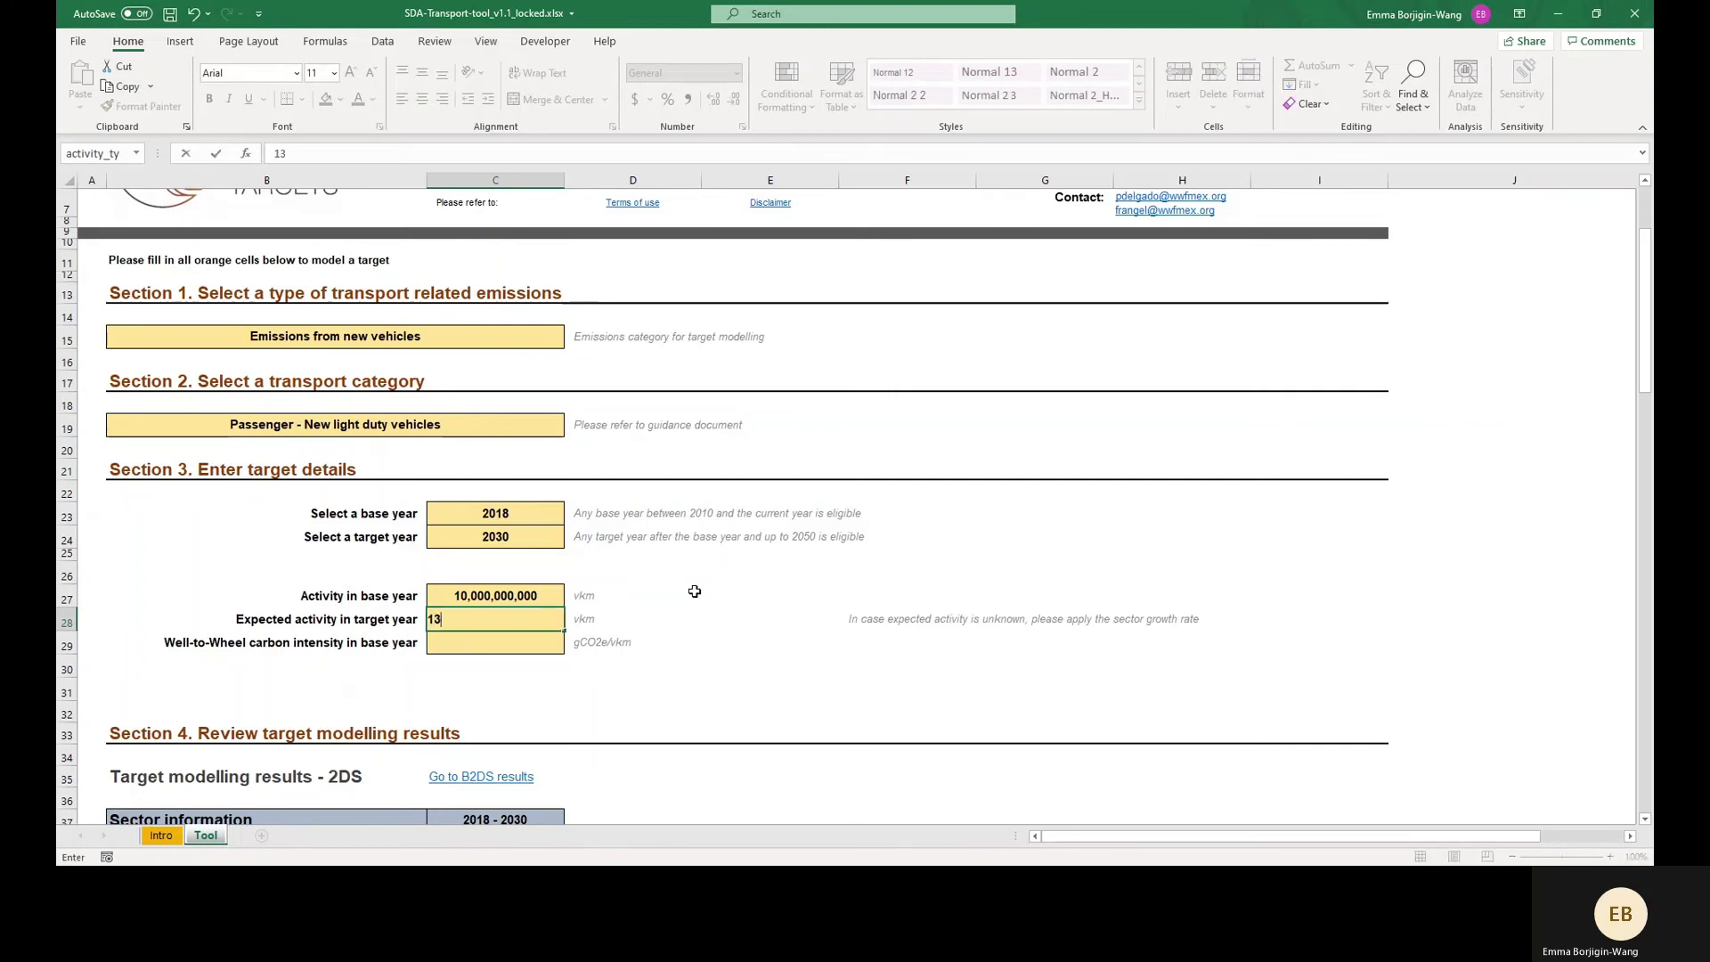
pyautogui.write('000000000')
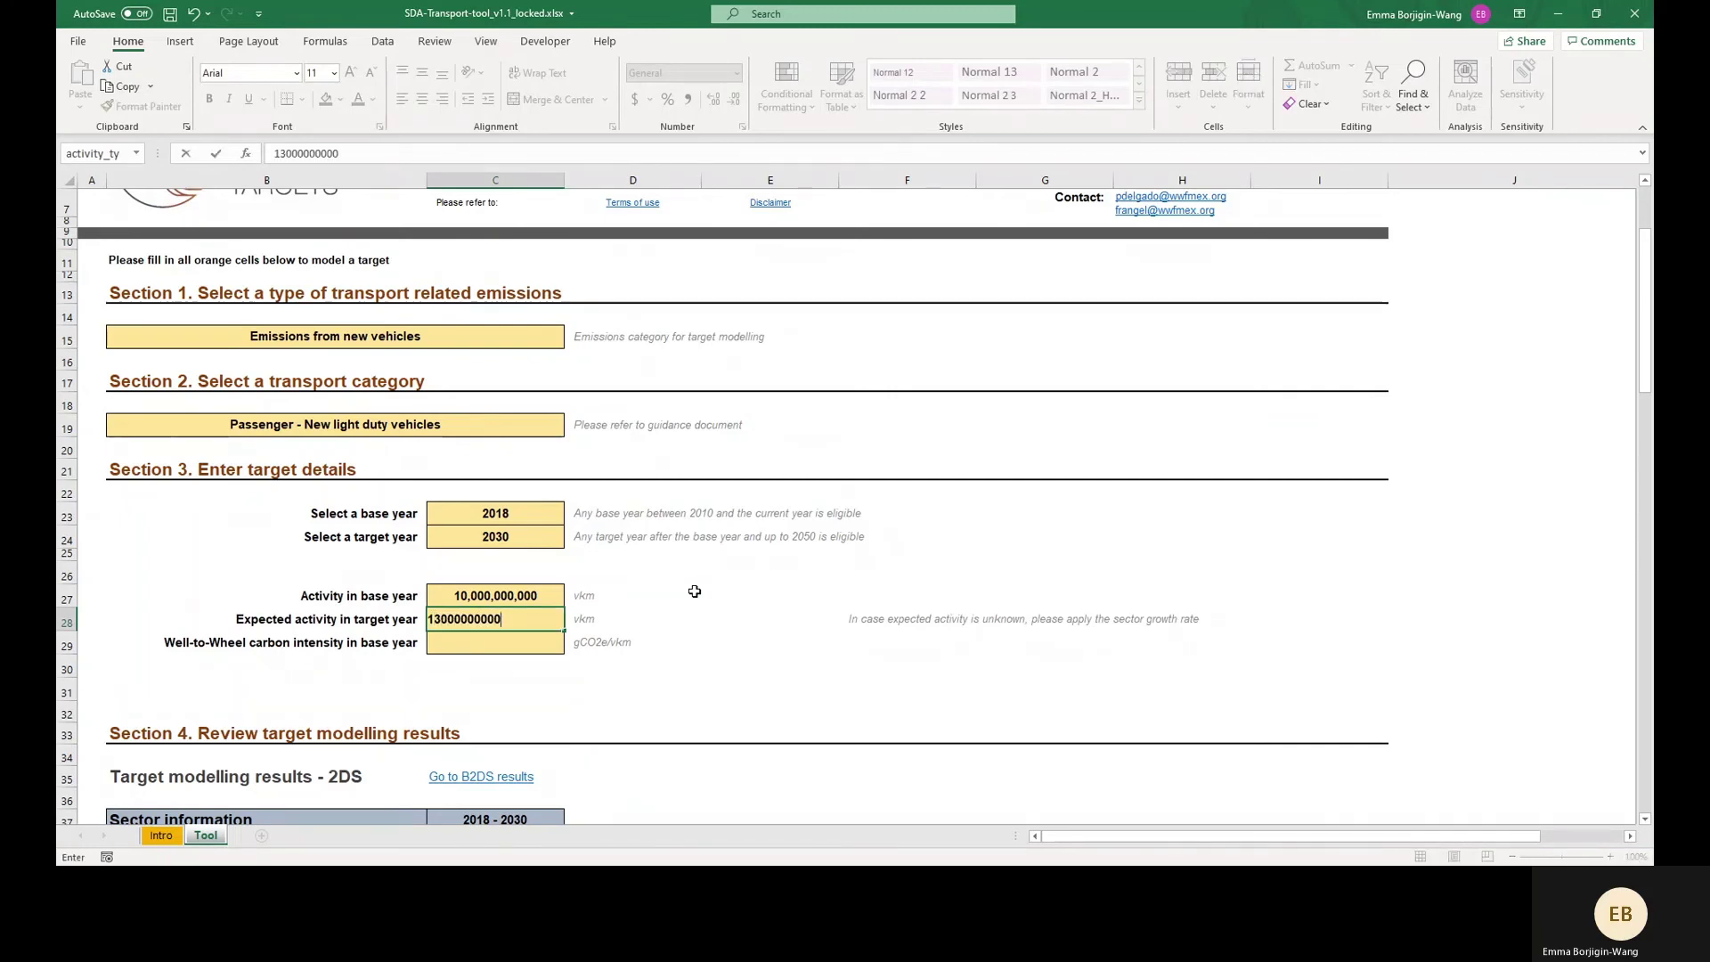
pyautogui.press('Return')
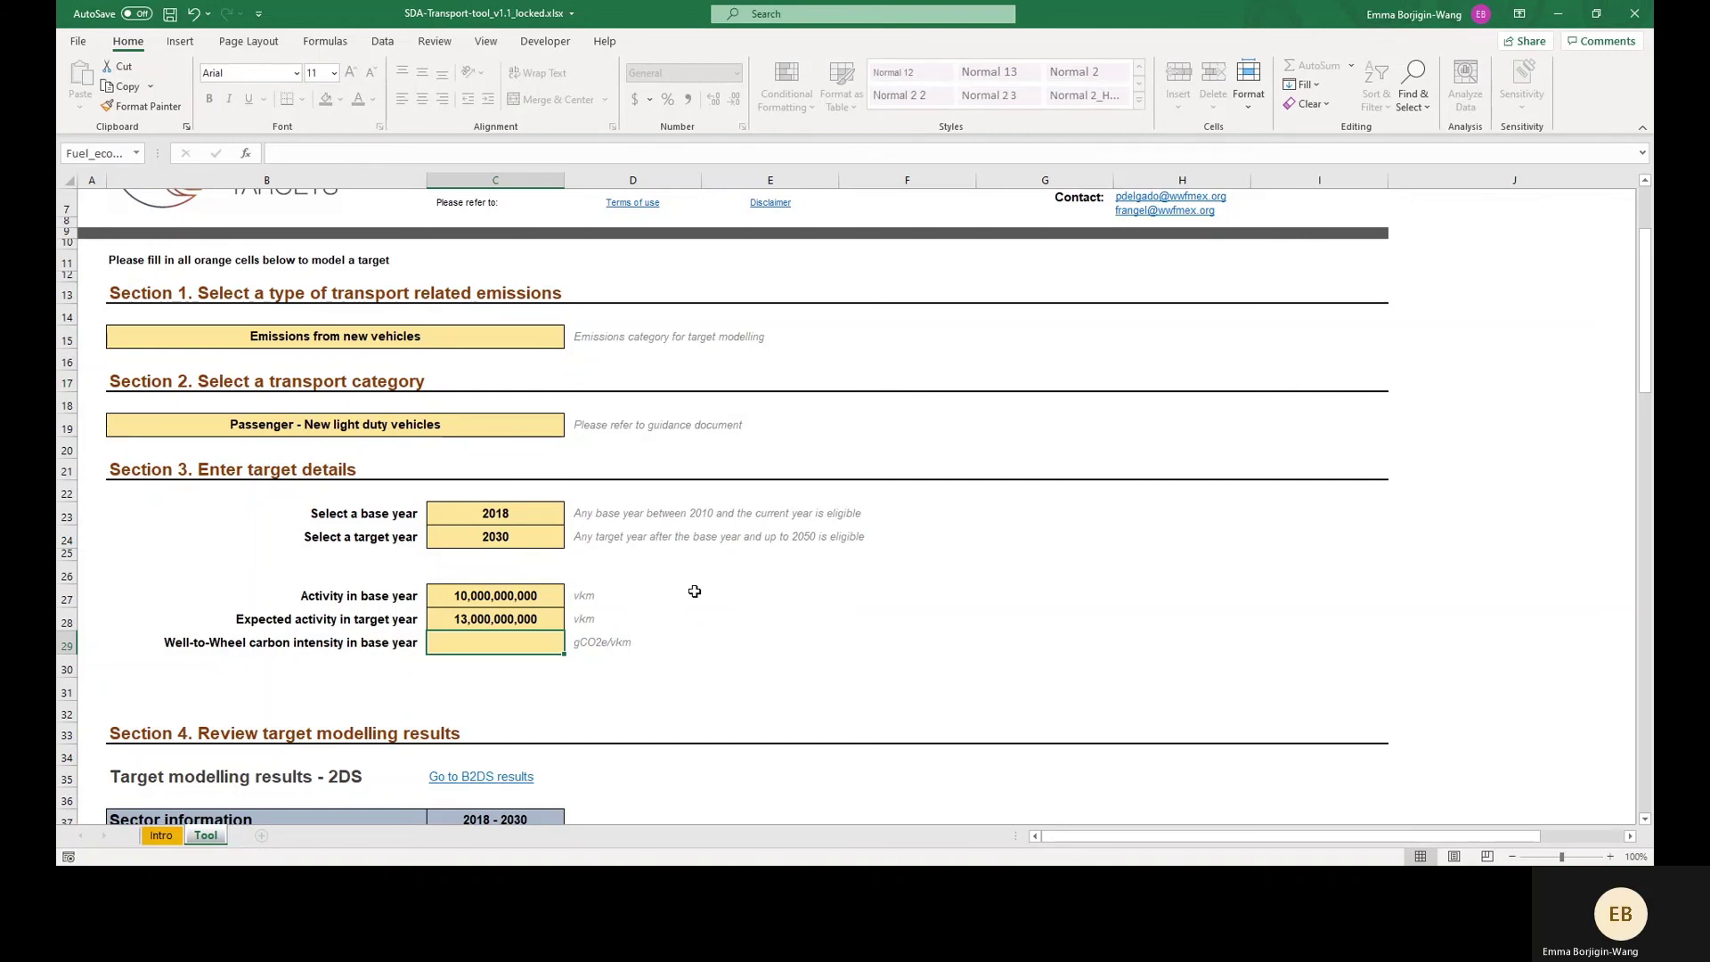
pyautogui.write('190')
pyautogui.press('Return')
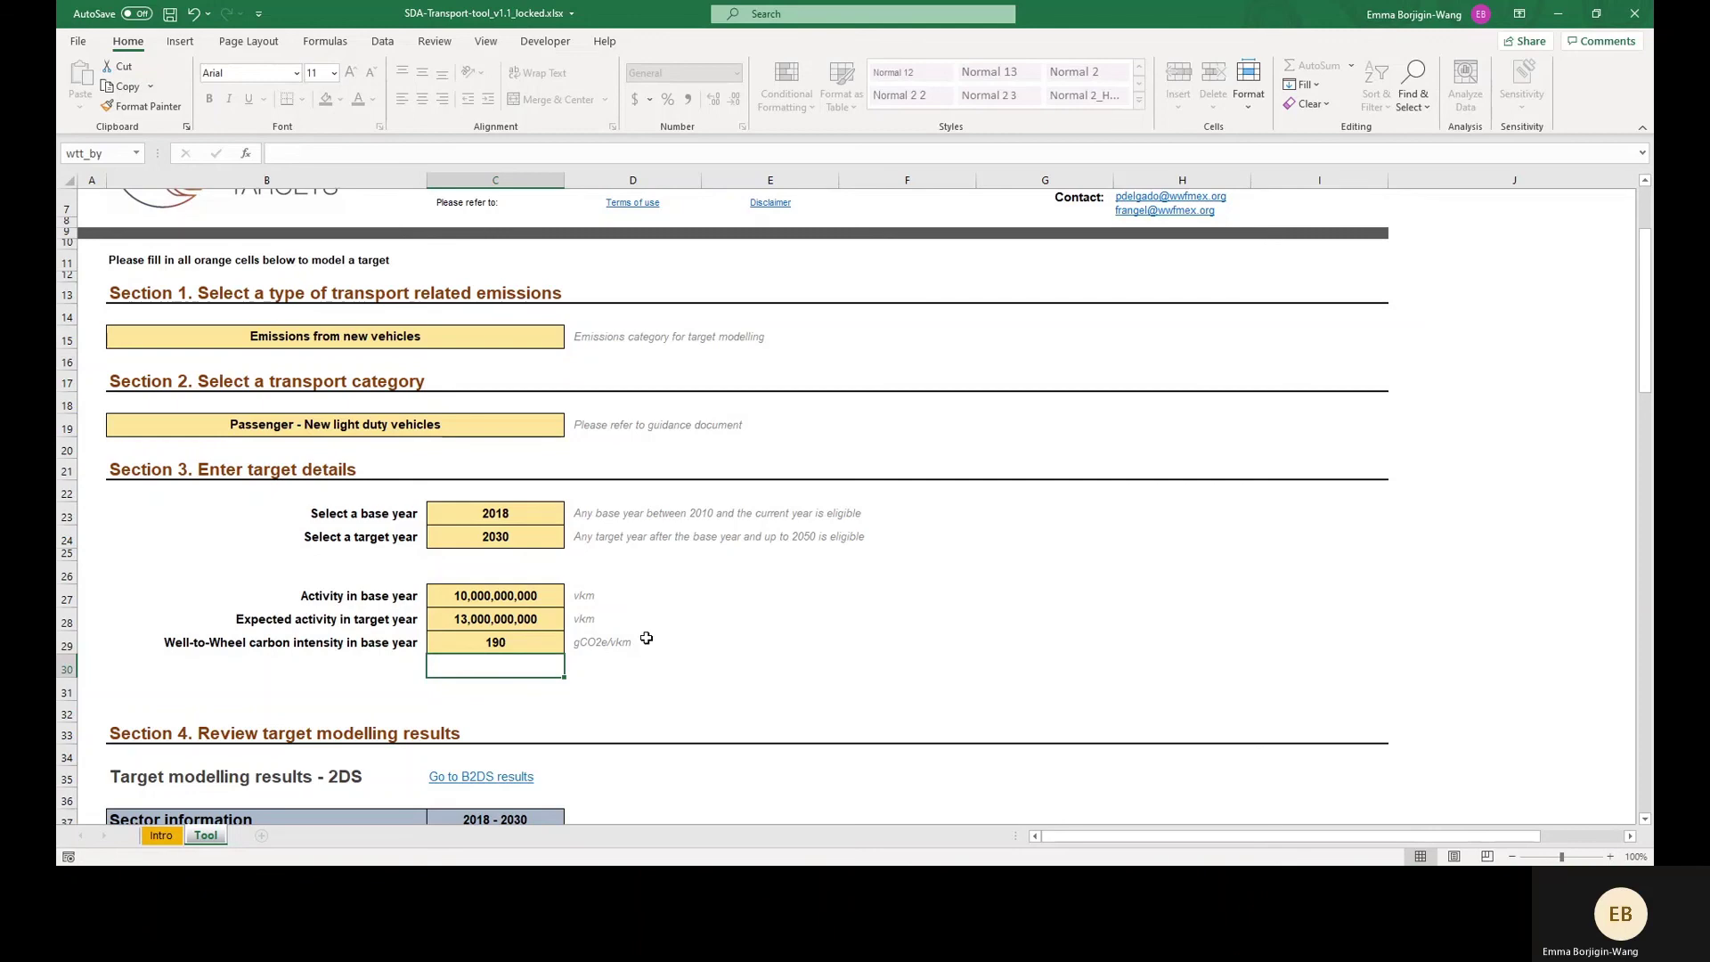
# Compare the 2DS and B2DS carbon intensity results and charts for new passenger light duty vehicles.
pyautogui.scroll(-10, 647, 638)
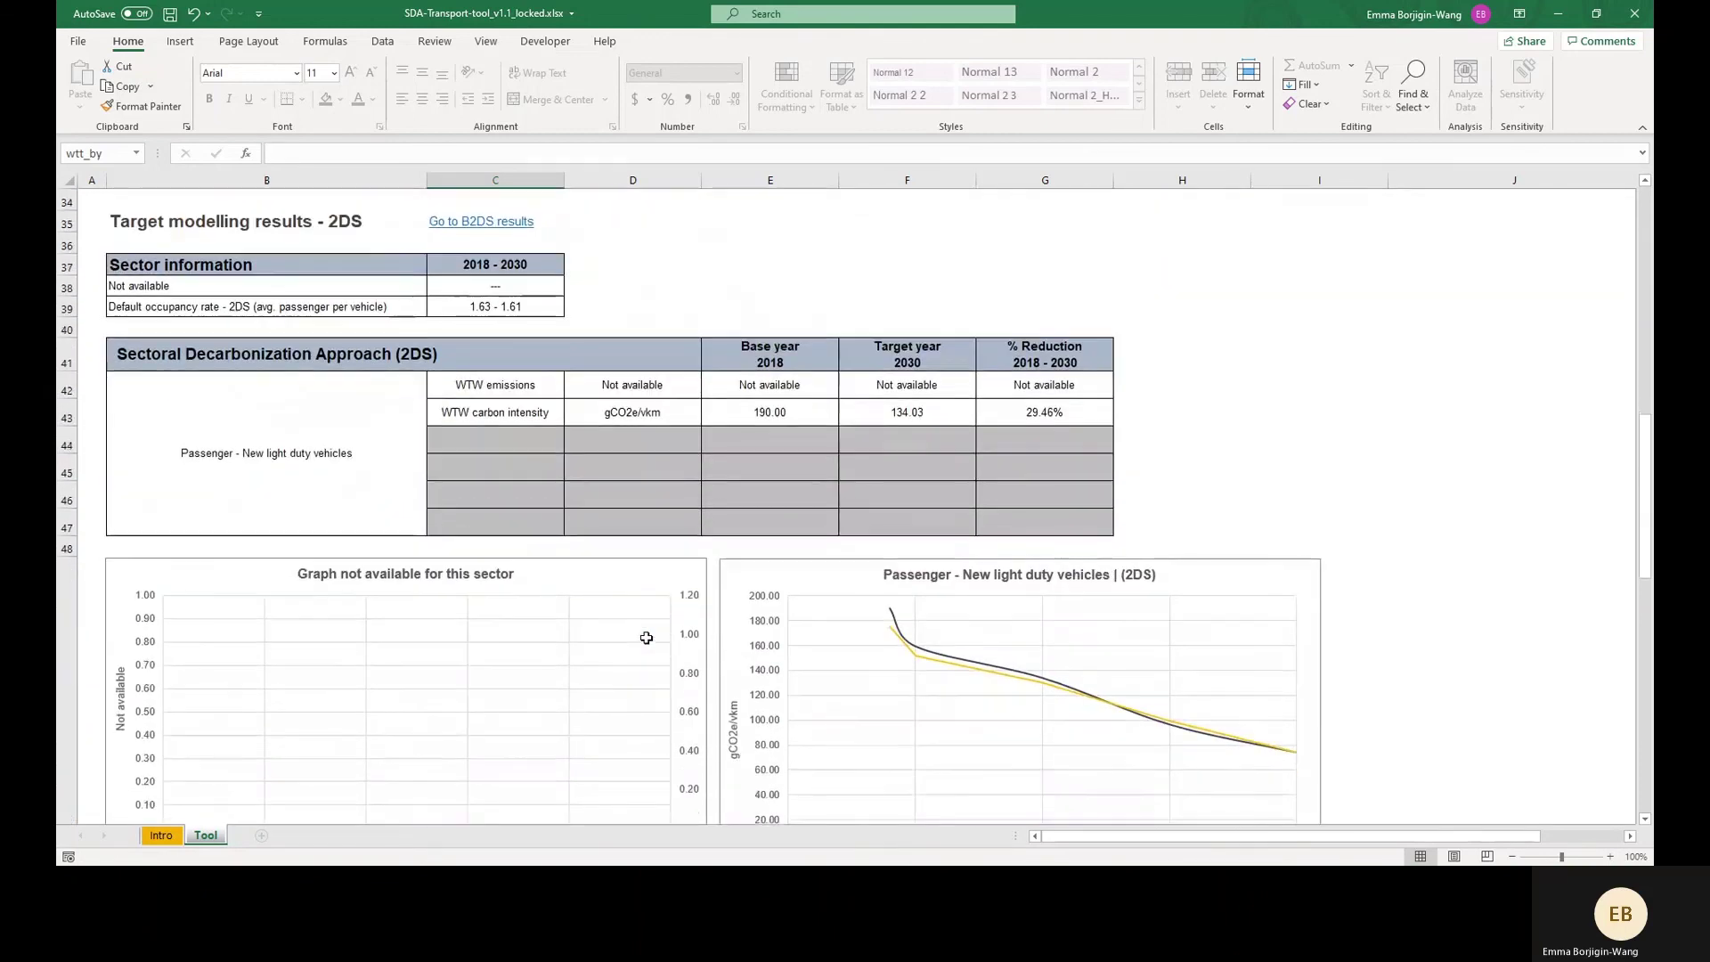
pyautogui.scroll(-6, 647, 638)
pyautogui.scroll(2, 649, 642)
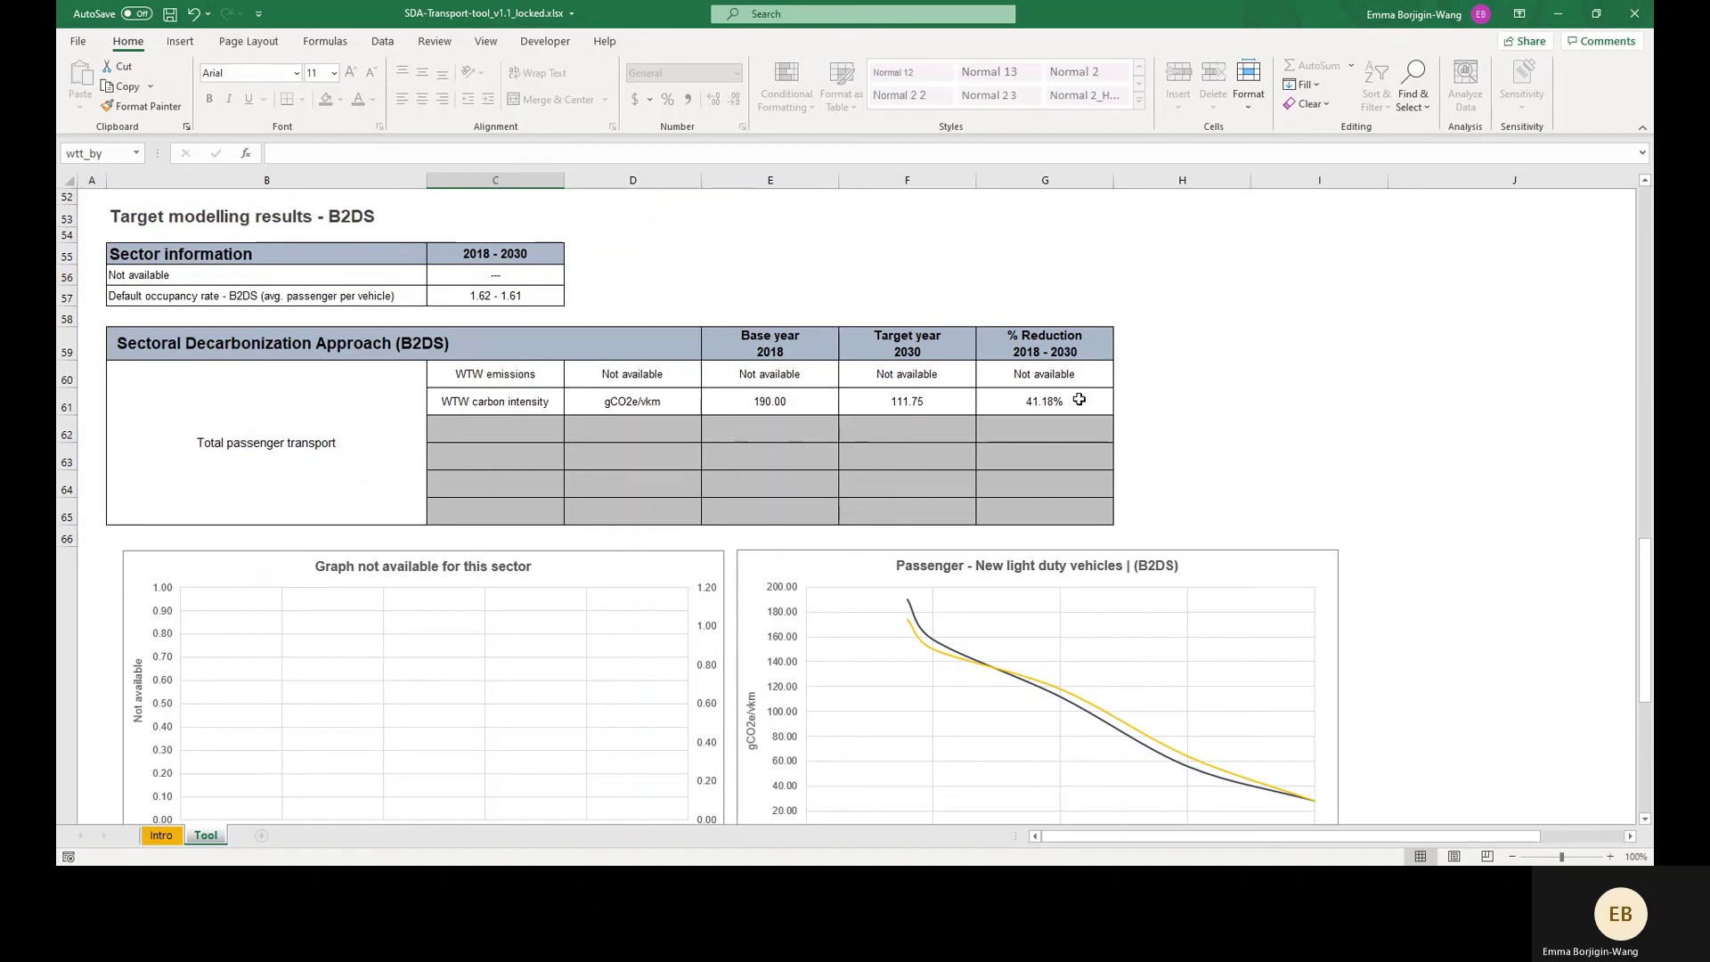
# Look through the available transport categories for new vehicles and the available emissions types, keeping the current selections.
pyautogui.scroll(17, 1079, 399)
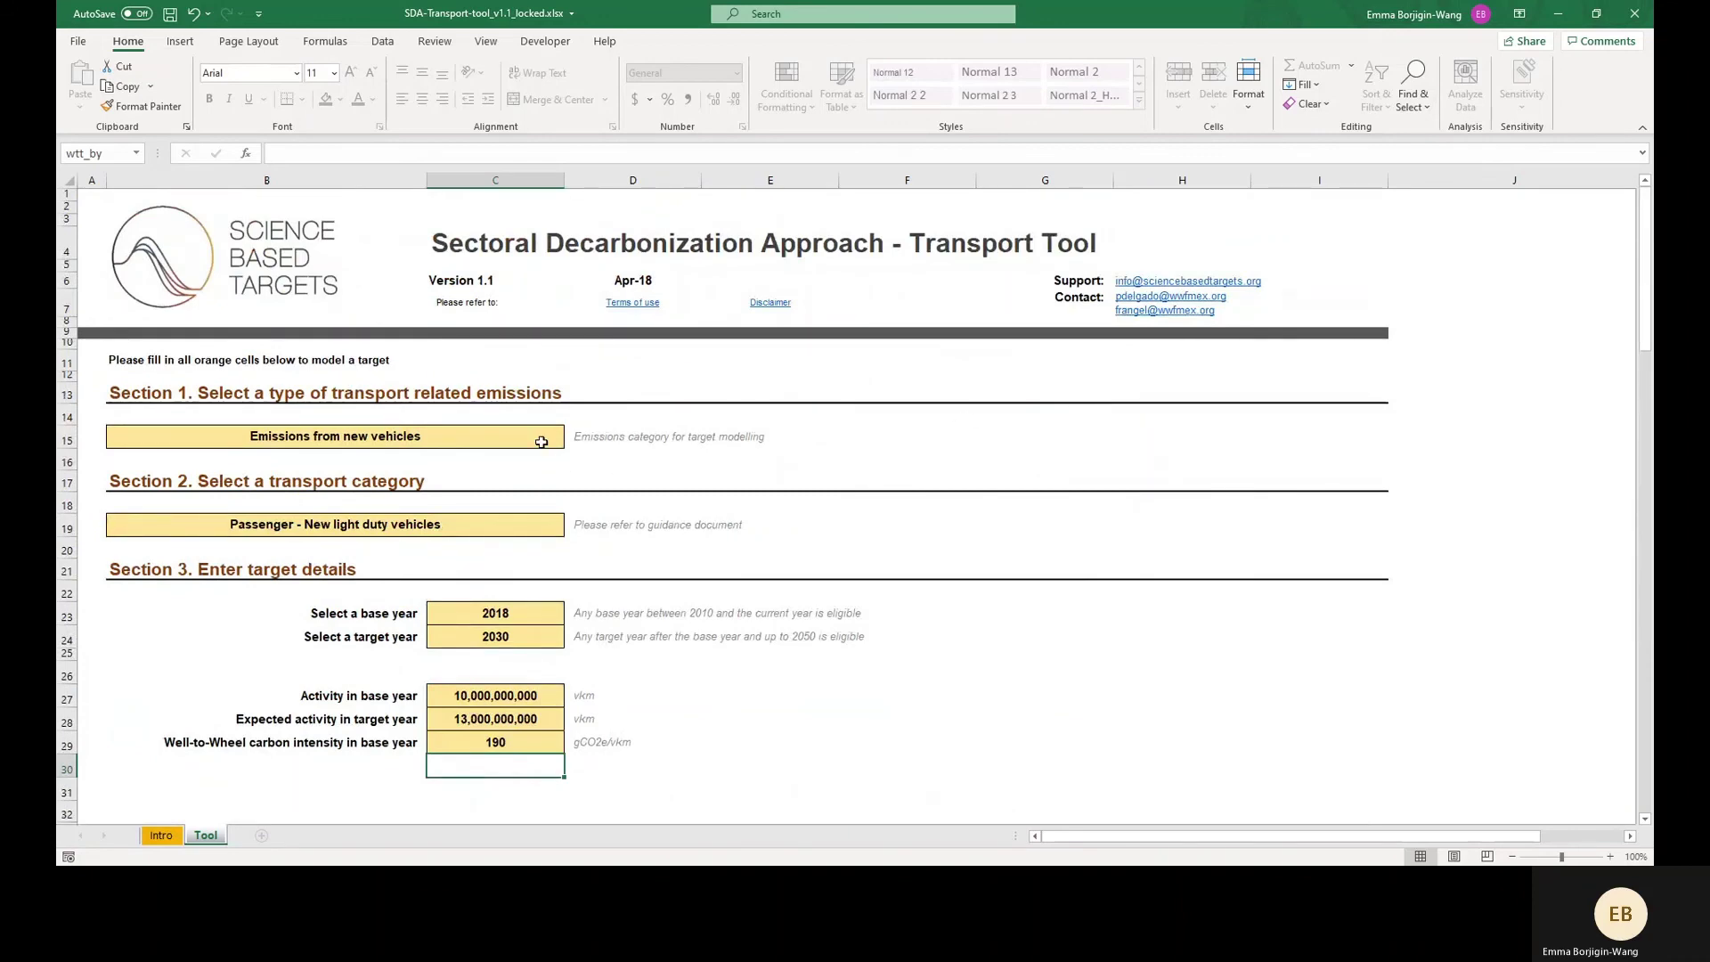
pyautogui.click(542, 442)
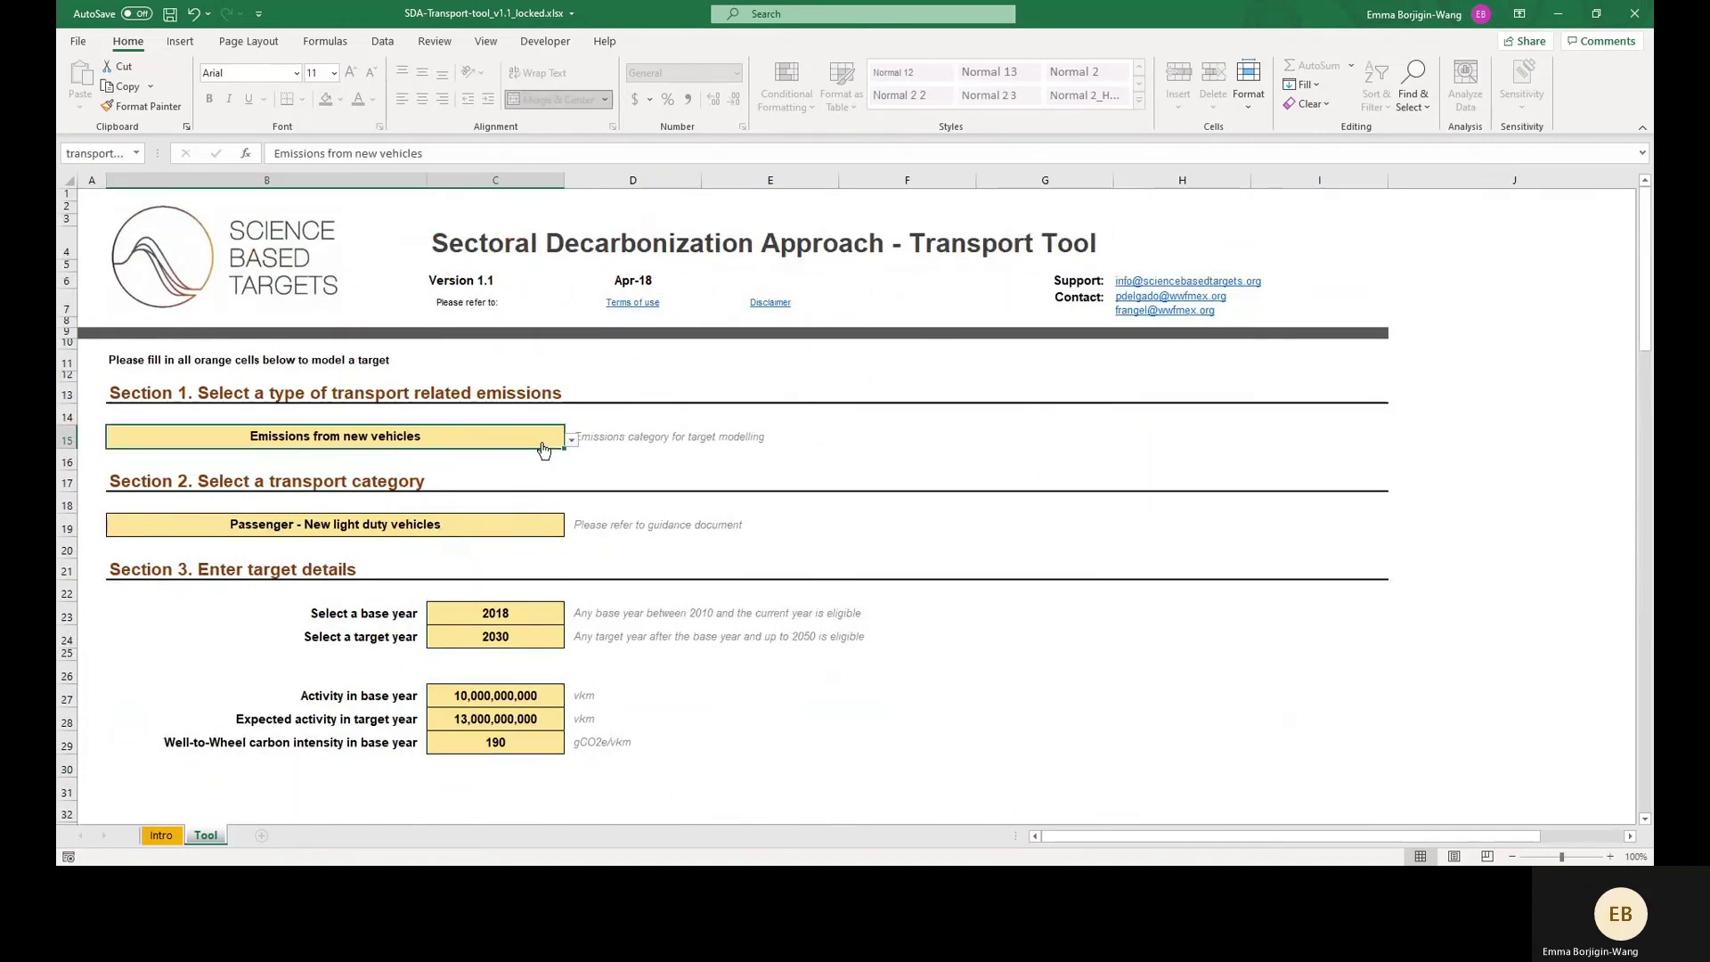
pyautogui.click(540, 518)
pyautogui.click(565, 525)
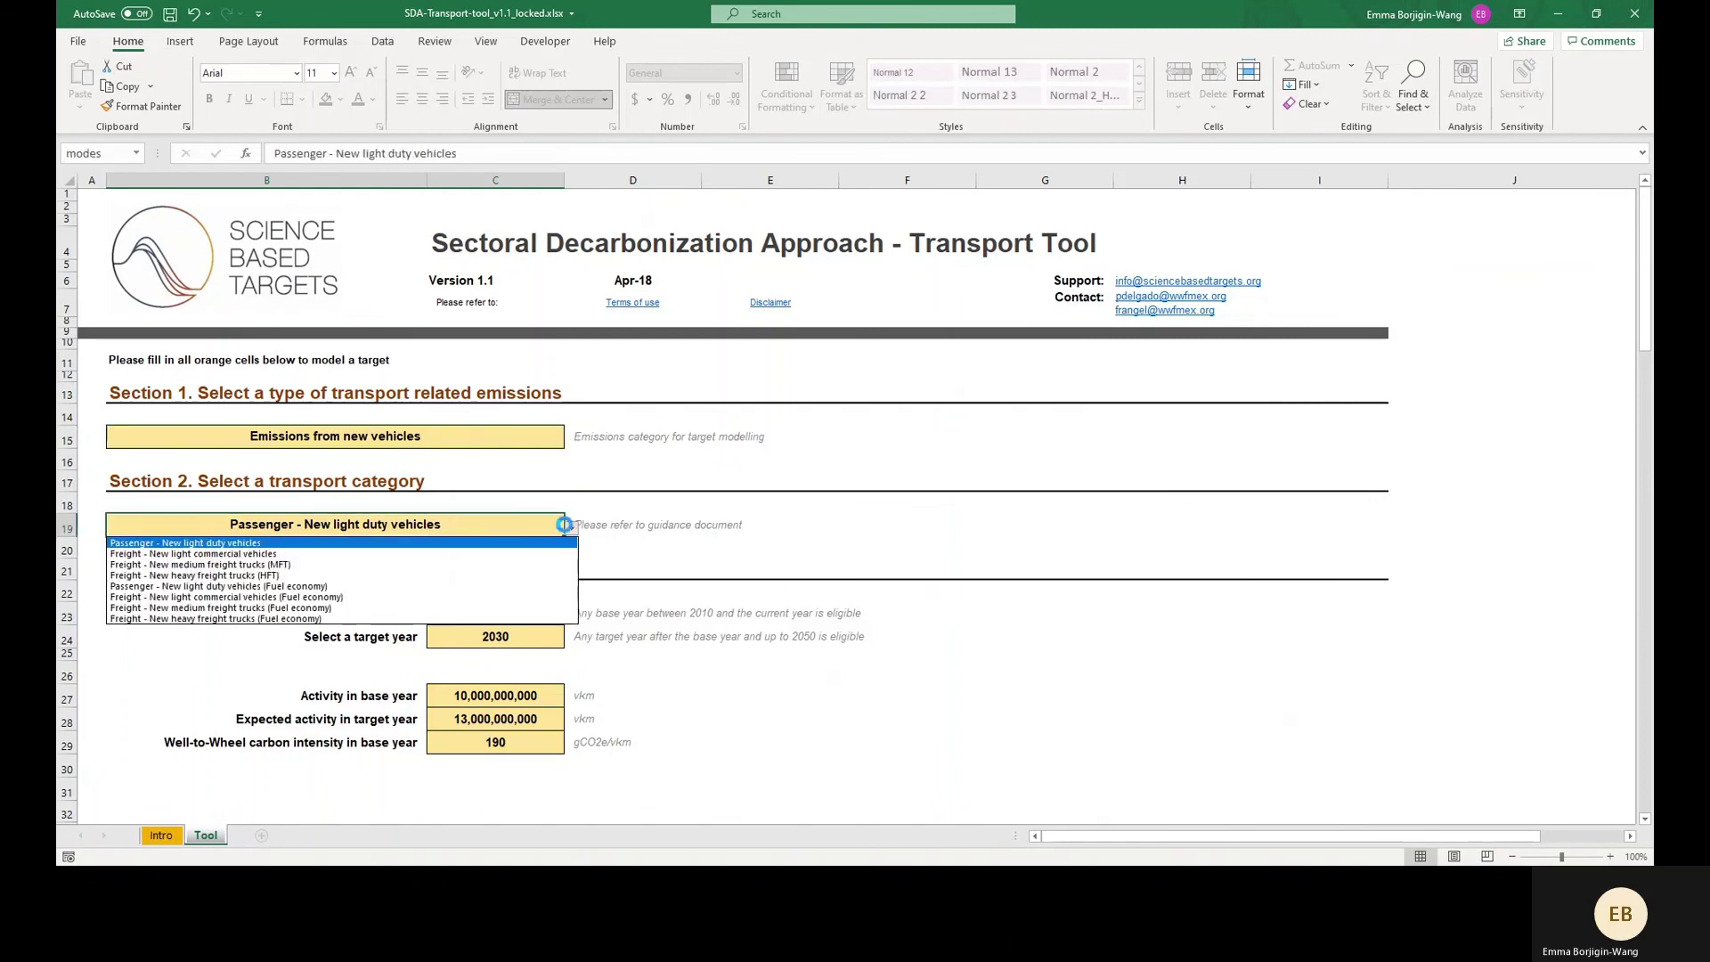
pyautogui.click(577, 499)
pyautogui.click(557, 439)
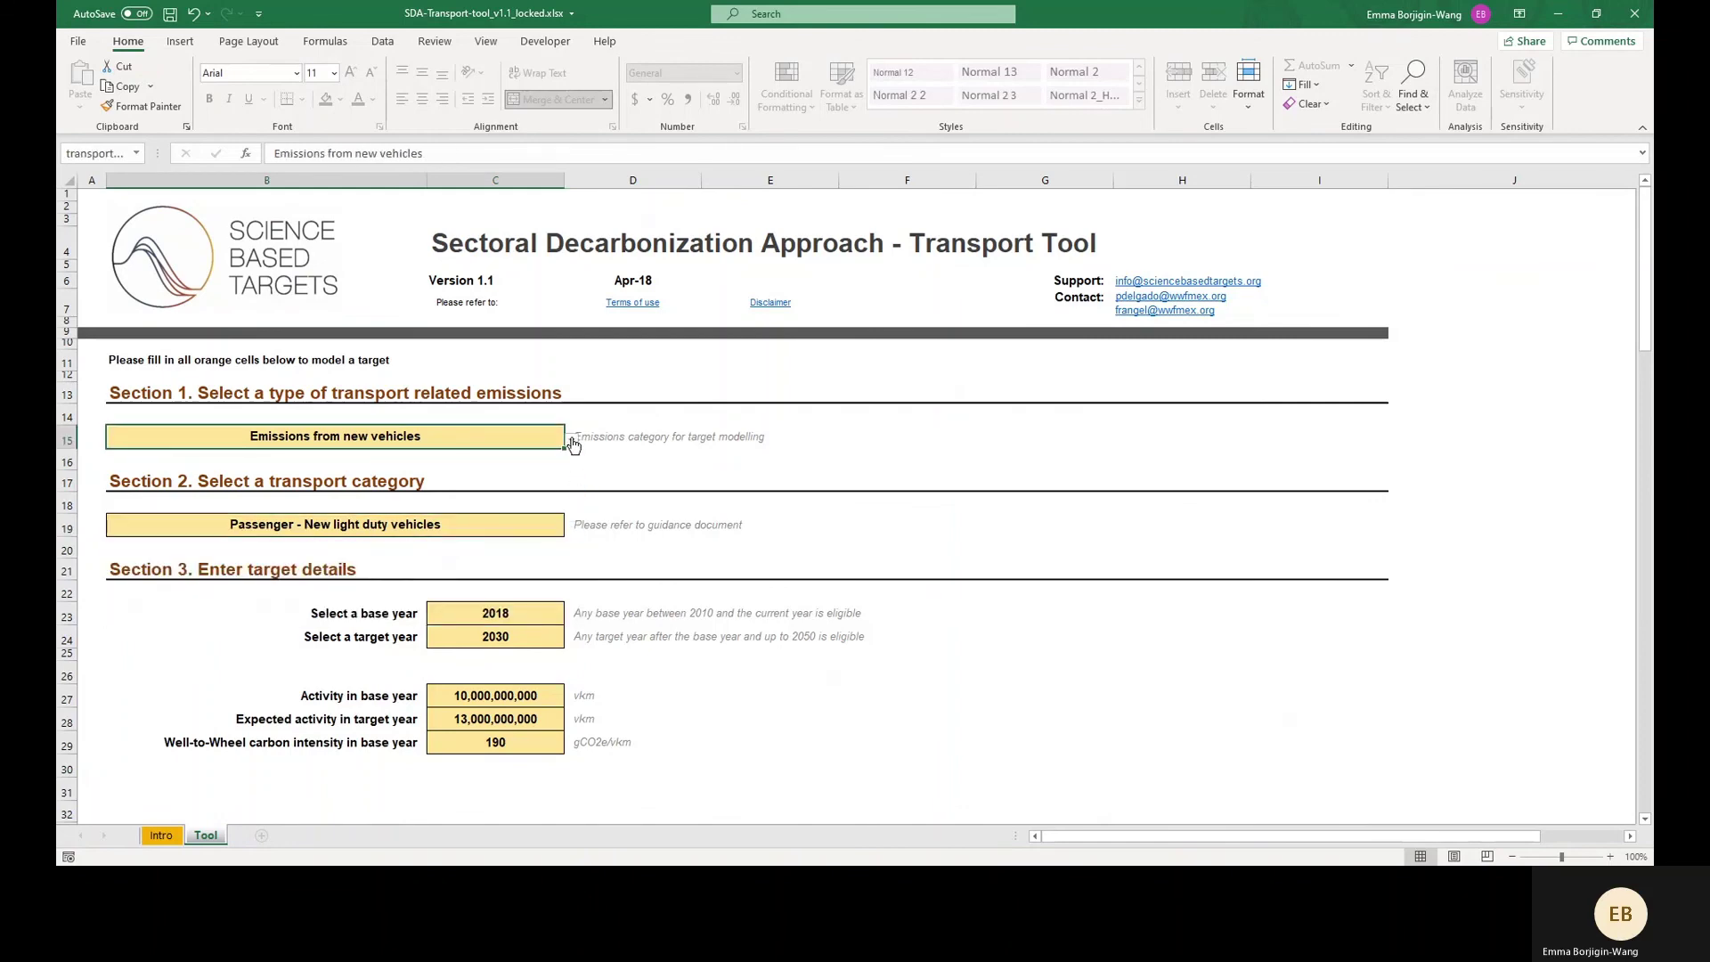
pyautogui.click(571, 443)
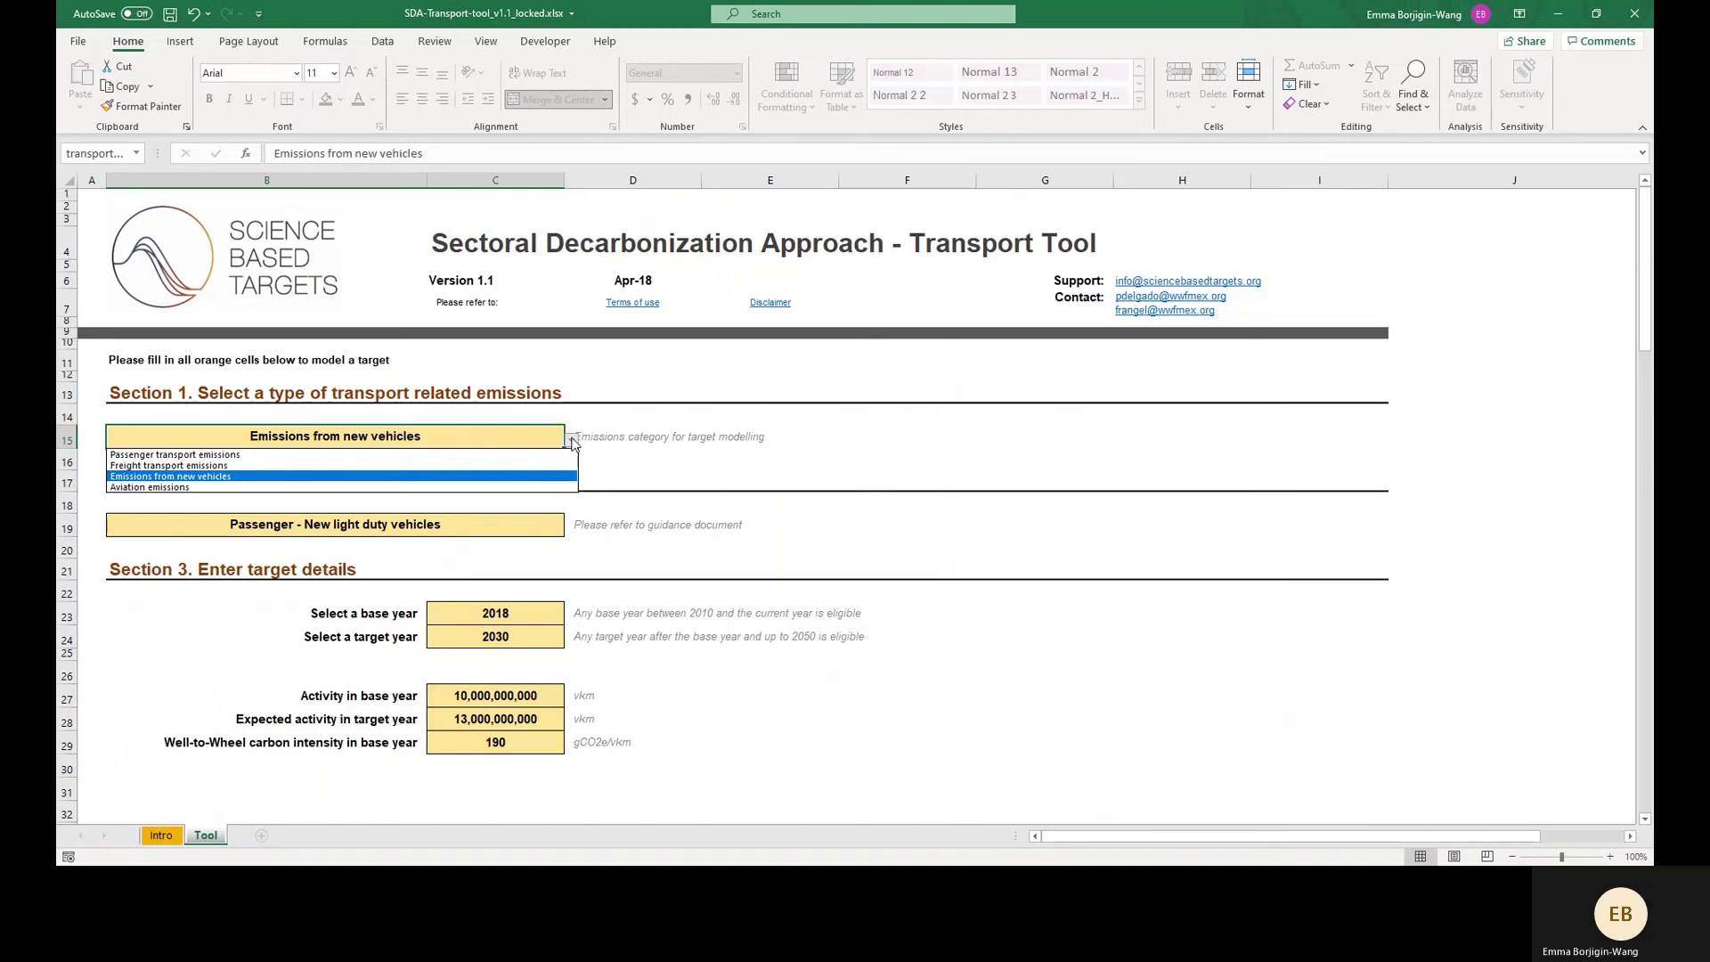
pyautogui.click(571, 443)
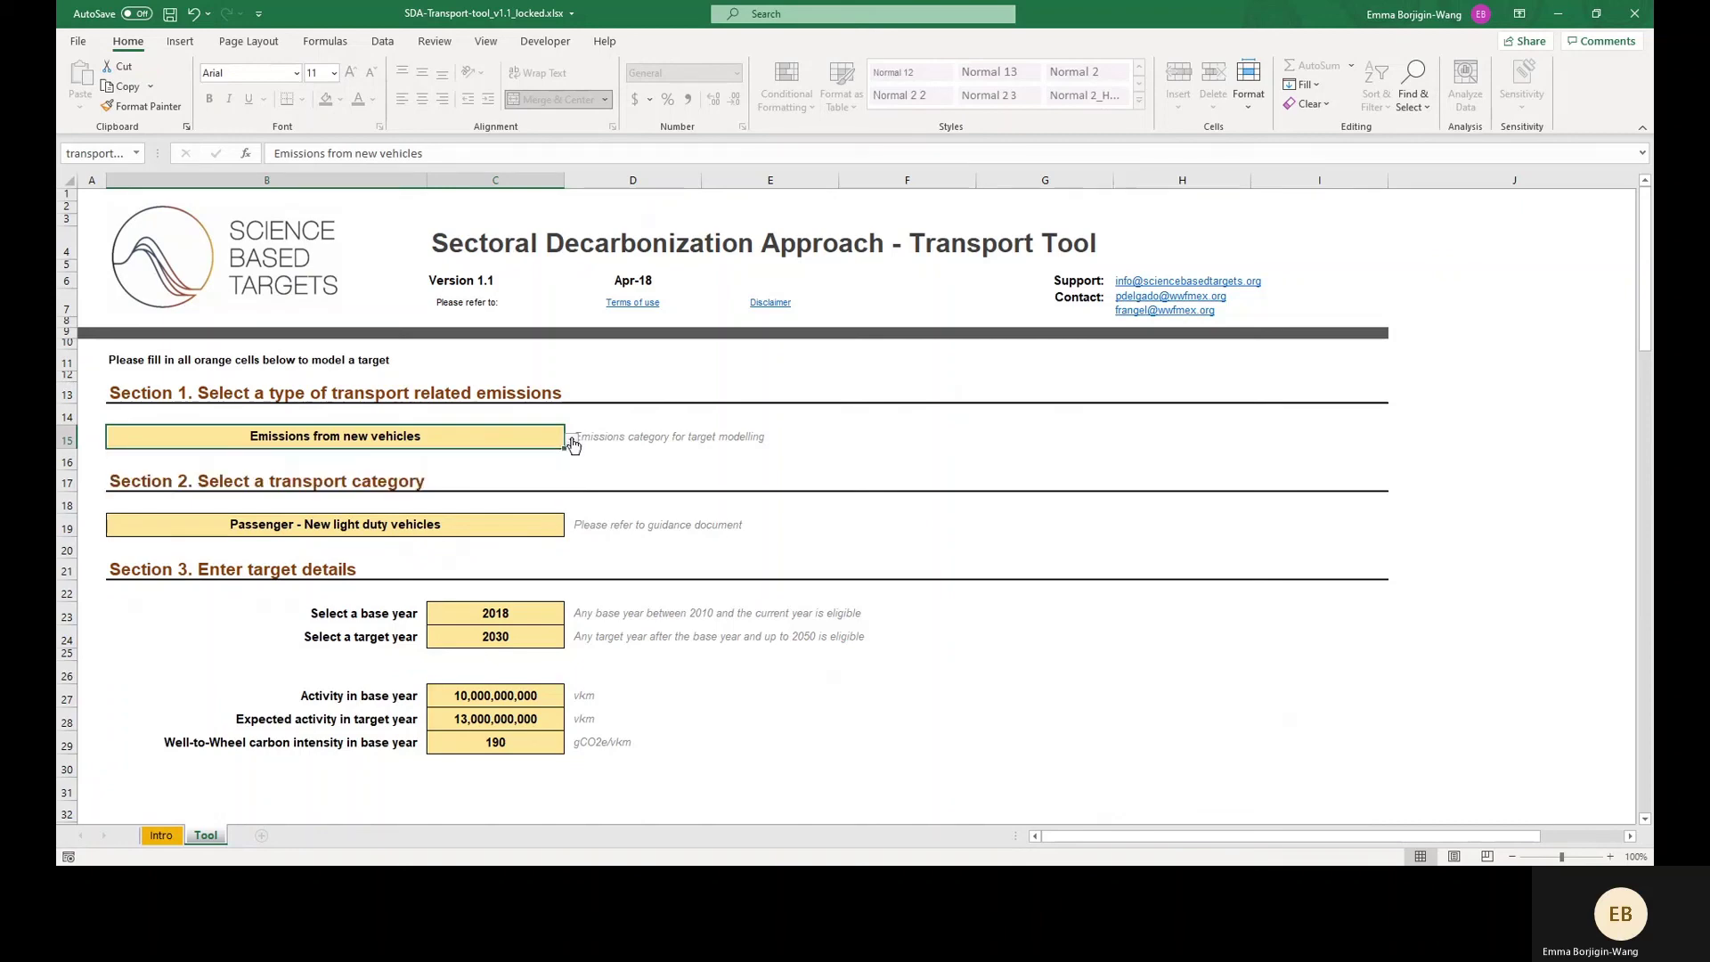